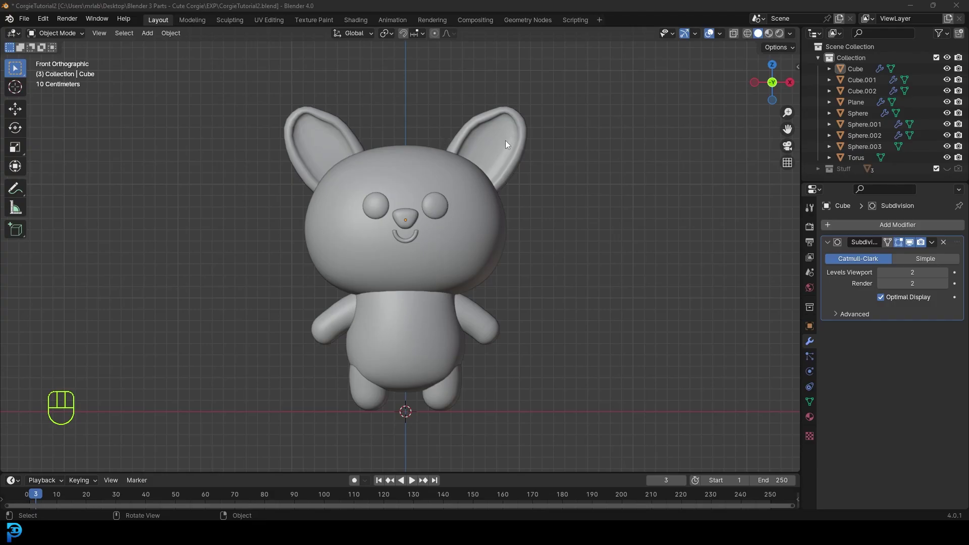
Apply the Subdivision modifier on the character's body
middle_click_drag(506, 142, 451, 165)
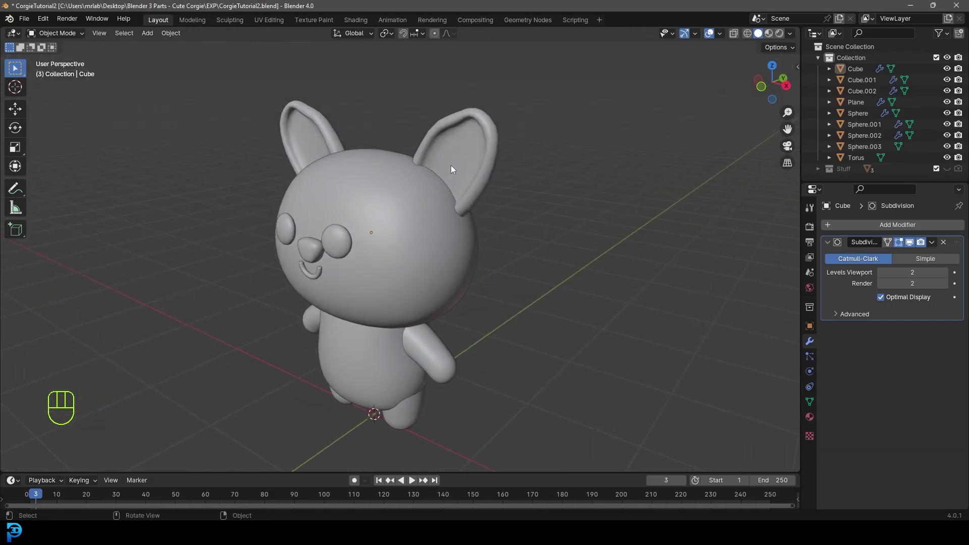
middle_click_drag(346, 187, 443, 154)
left_click(421, 373)
middle_click_drag(421, 372, 482, 338)
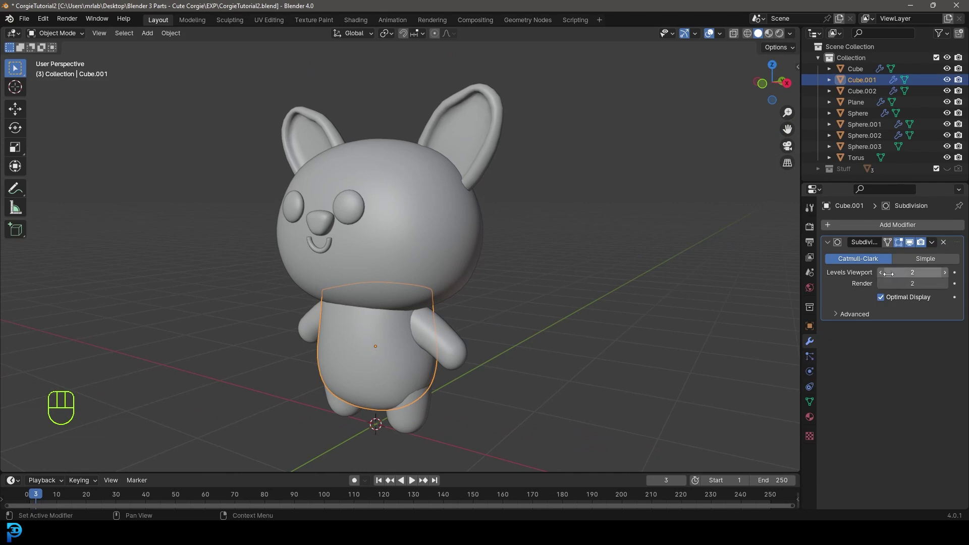
left_click(931, 243)
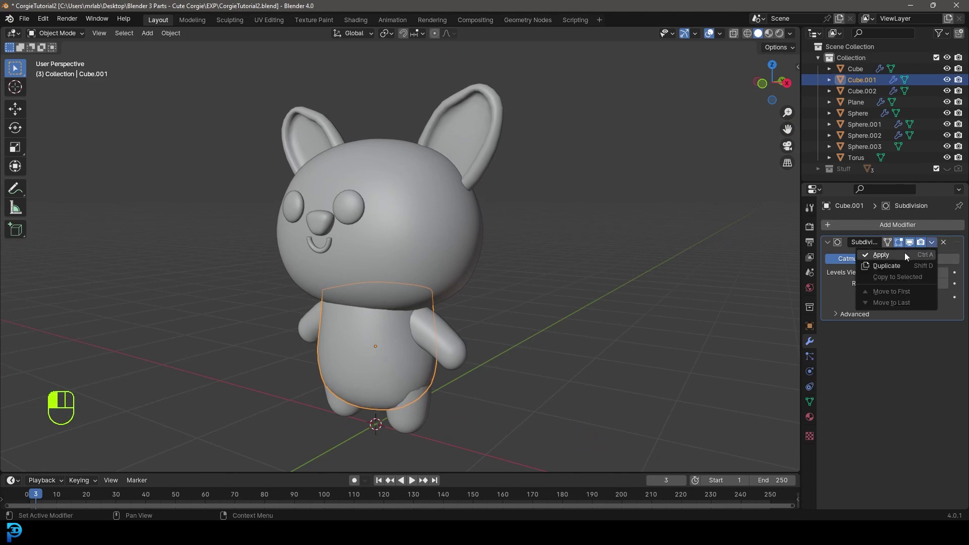
left_click(881, 254)
Apply the Mirror modifiers on the character's legs and arms
middle_click_drag(432, 376, 467, 282, "shift")
left_click(424, 275)
left_click(931, 243)
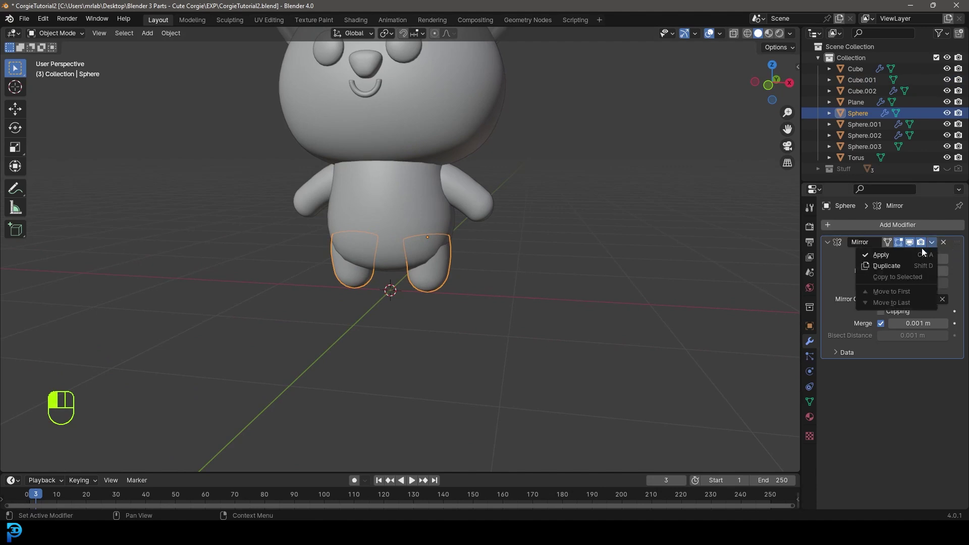
left_click(908, 252)
left_click(472, 194)
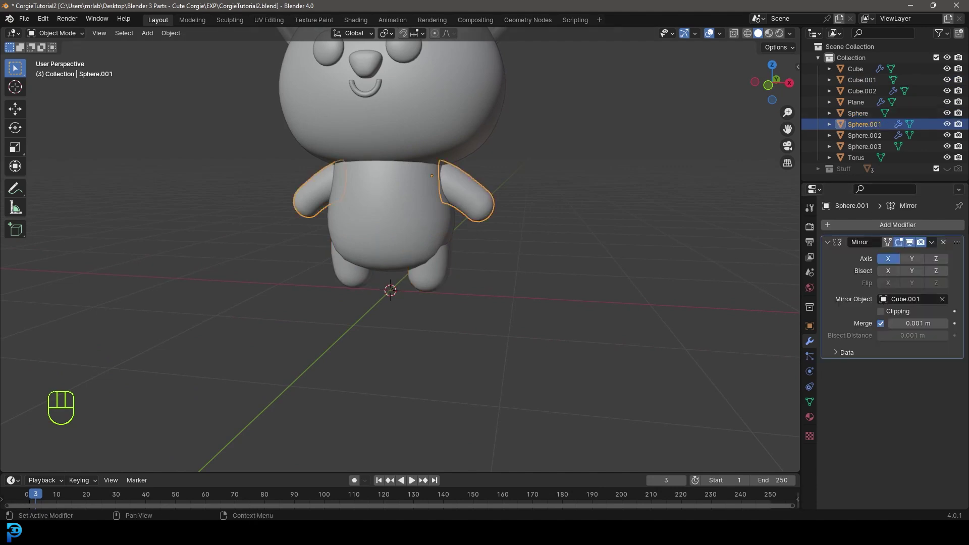
left_click(931, 242)
left_click(907, 254)
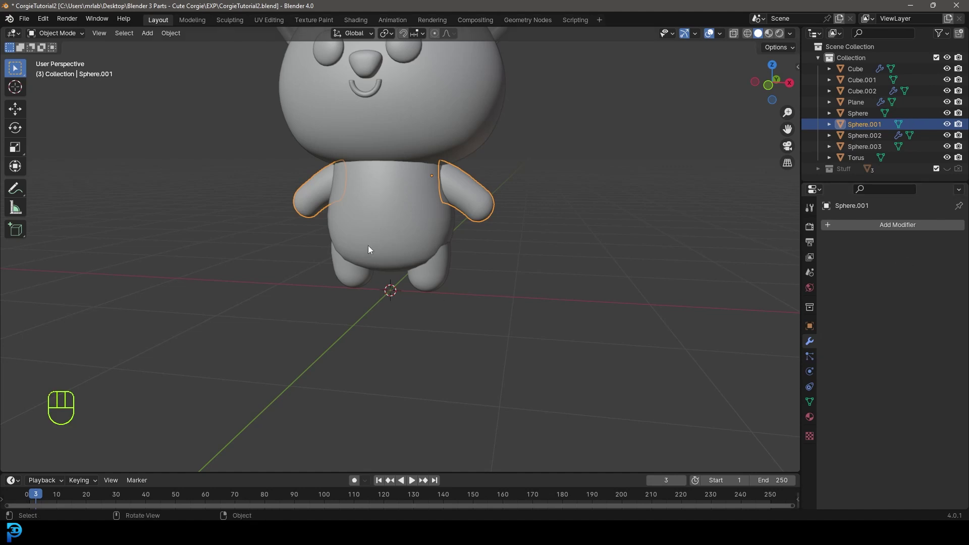
Apply the Subdivision modifier on the character's head
middle_click_drag(371, 268, 405, 379, "shift")
scroll(429, 338, "up", 1)
left_click(507, 233)
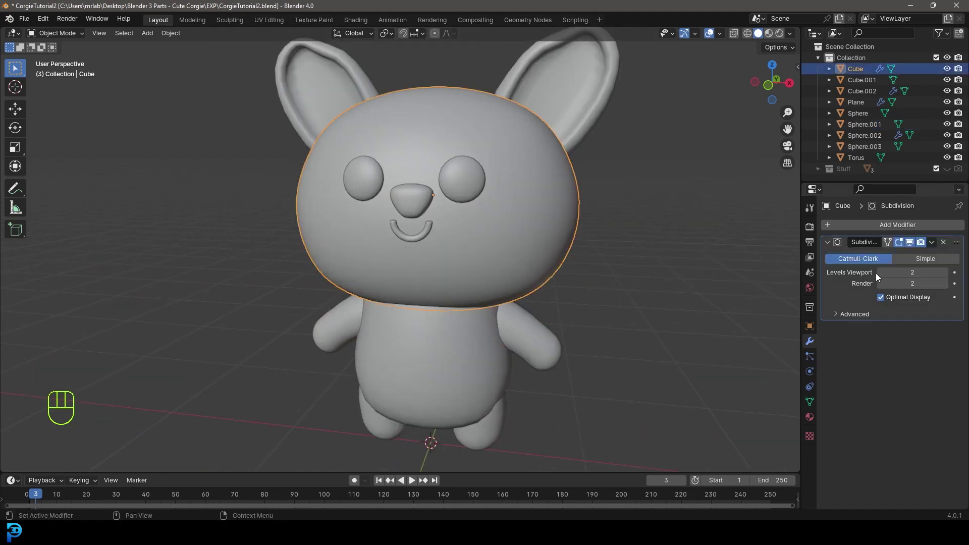
left_click(931, 243)
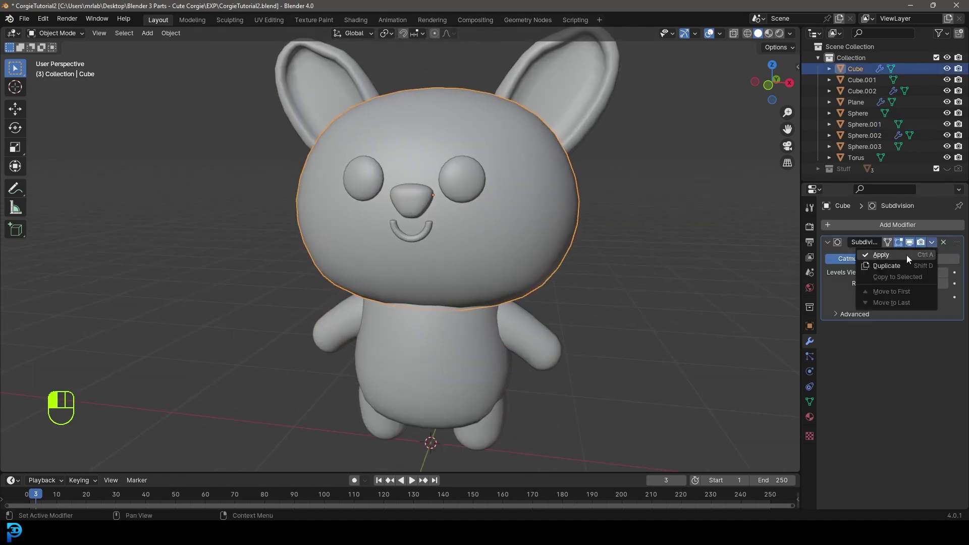
left_click(909, 256)
Apply the Mirror modifier on the character's ears
left_click(579, 72)
scroll(584, 146, "down", 3)
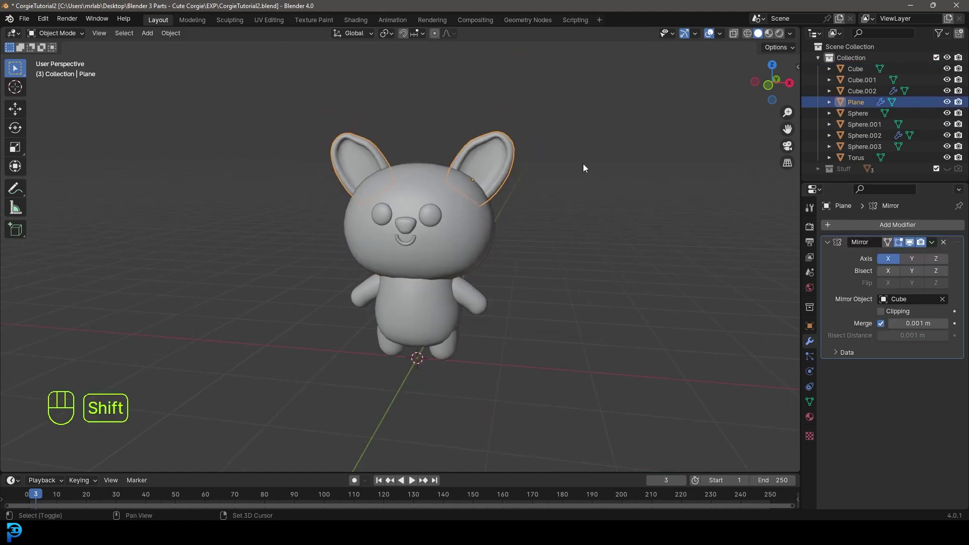
middle_click_drag(585, 162, 572, 188, "shift")
scroll(573, 190, "up", 2)
left_click(931, 243)
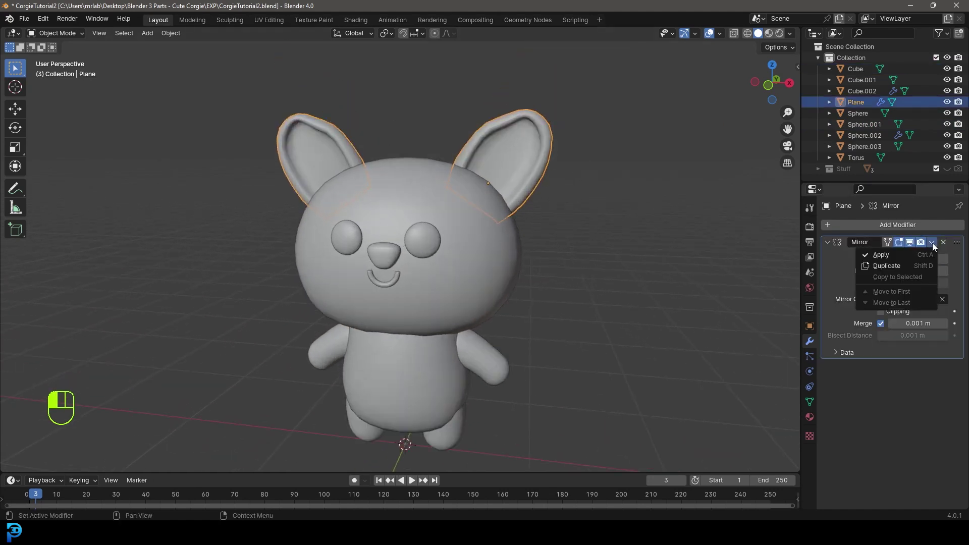
left_click(906, 253)
scroll(450, 259, "down", 4)
mouse_move(470, 256)
middle_mouse_down()
mouse_move(474, 277)
mouse_move(464, 244)
middle_mouse_up()
scroll(464, 245, "up", 4)
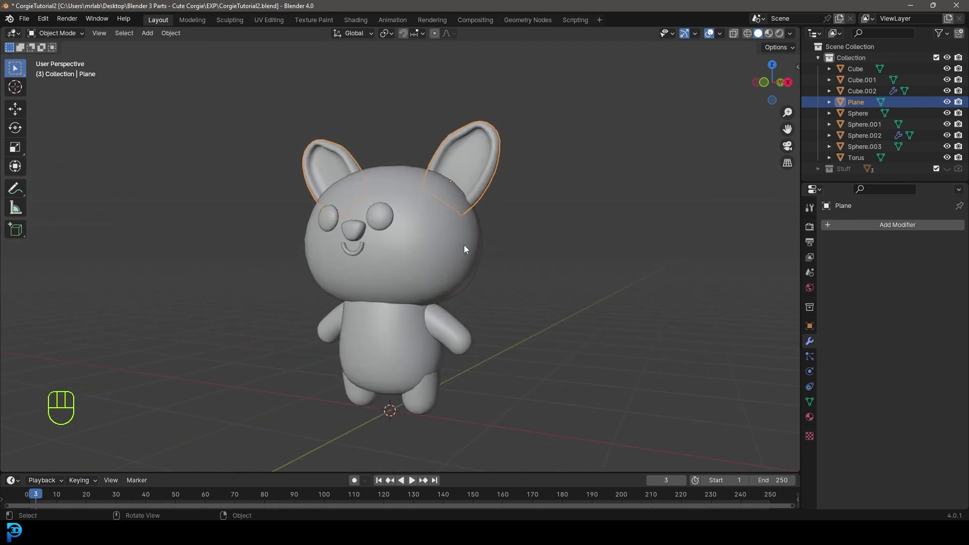
key("g")
right_click(500, 158)
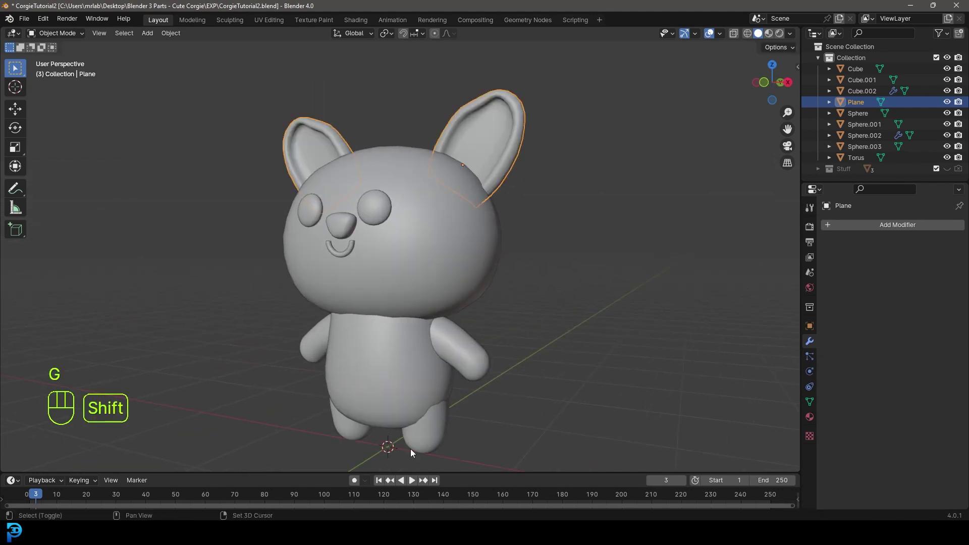
Join the ears, legs, body, arms, tail and head into one object, with the head as the active object
left_click(437, 435, "shift")
left_click(399, 371, "shift")
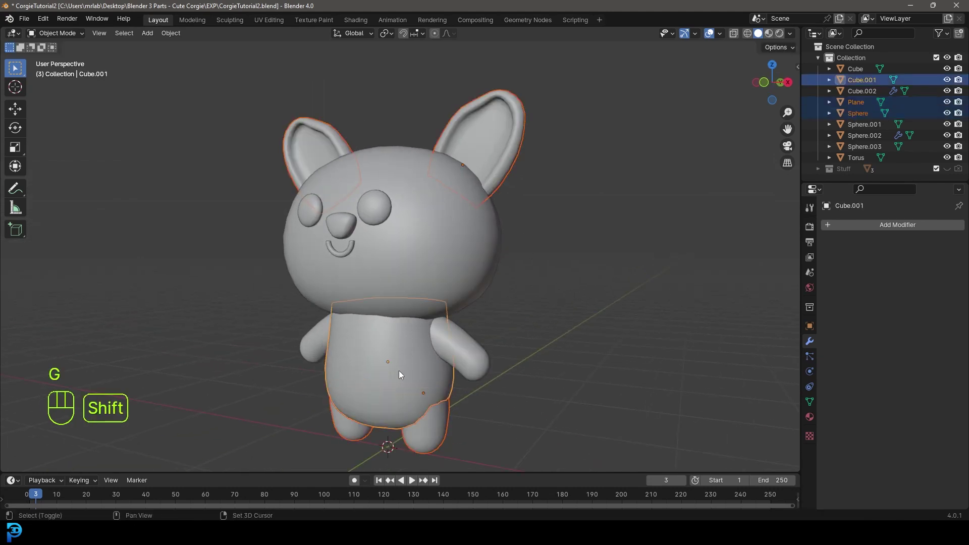
left_click(473, 347, "shift")
key("g")
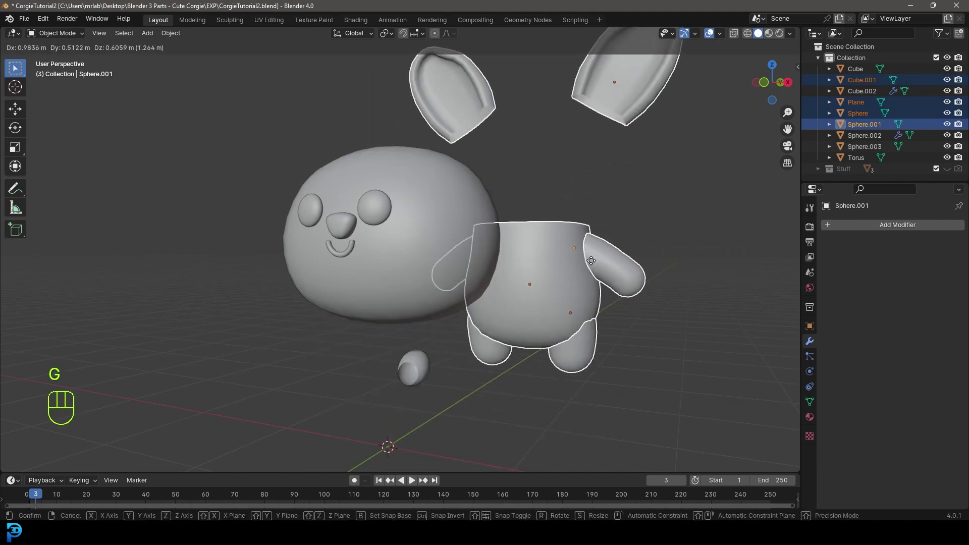
right_click(589, 267)
middle_click_drag(585, 284, 435, 310)
left_click(411, 380, "shift")
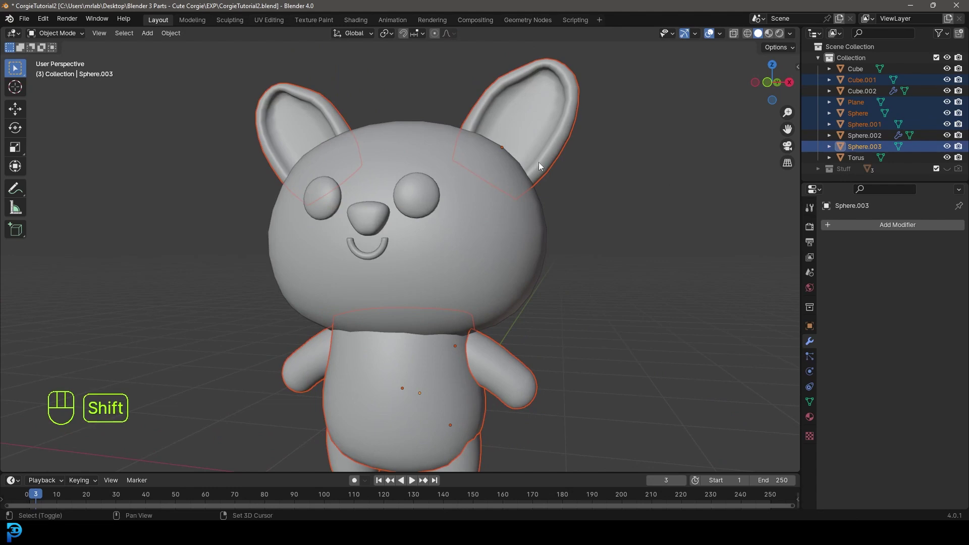
left_click(520, 250, "shift")
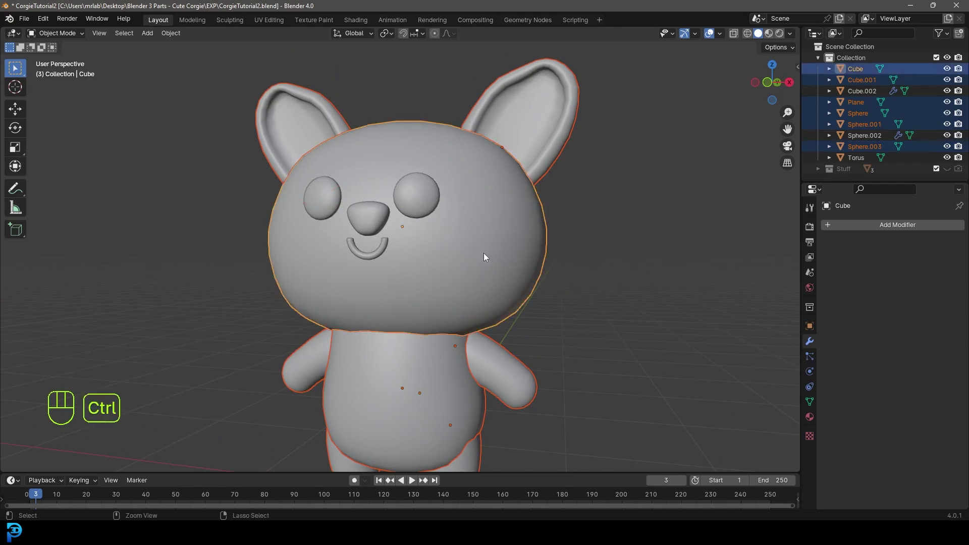
key("ctrl+j")
Examine the joined object from the front and side, test-moving it and cancelling the move
scroll(480, 259, "down", 4)
mouse_move(473, 261)
middle_mouse_down()
mouse_move(543, 268)
mouse_move(487, 259)
middle_mouse_up()
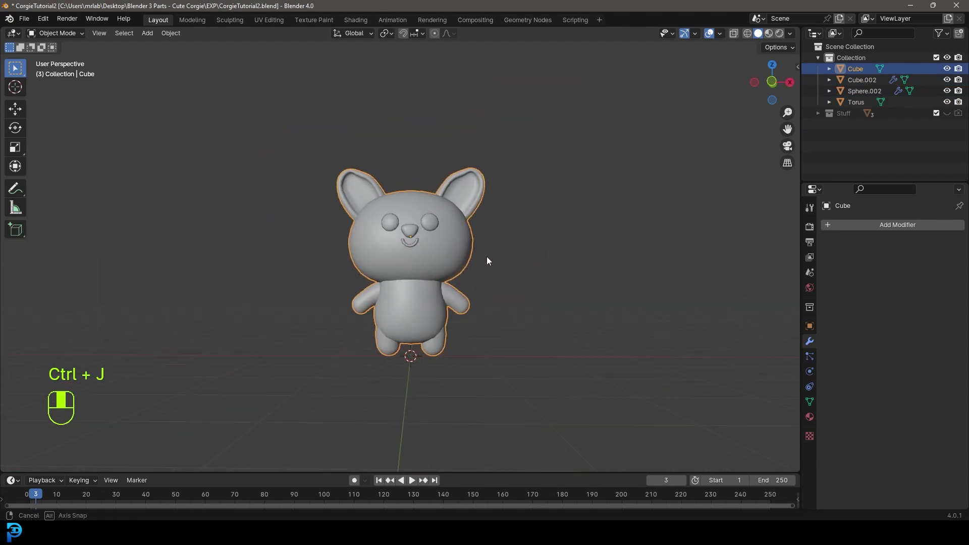
scroll(486, 259, "up", 2)
key("g")
right_click(499, 217)
middle_click_drag(503, 224, 310, 270)
scroll(310, 270, "up", 3)
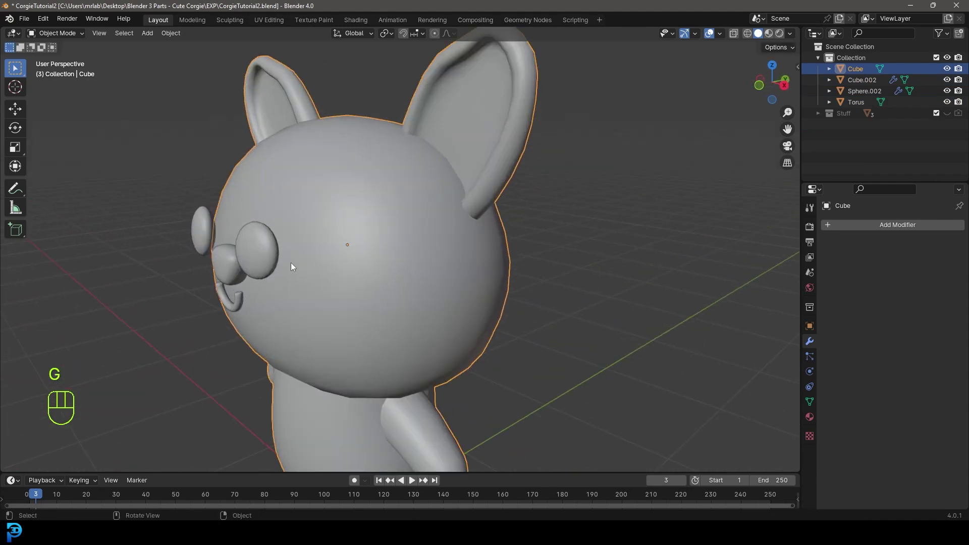
scroll(184, 220, "down", 3)
middle_click_drag(185, 220, 373, 248)
Apply the Mirror modifier on the eyes
scroll(425, 226, "up", 4)
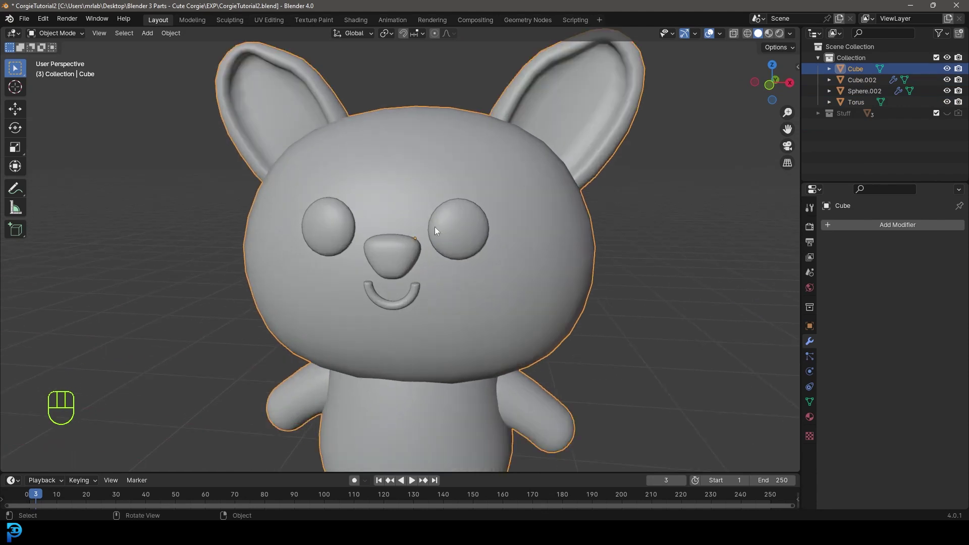
left_click(451, 226)
left_click(931, 242)
left_click(917, 253)
Apply the Subdivision modifier on the nose
left_click(399, 255)
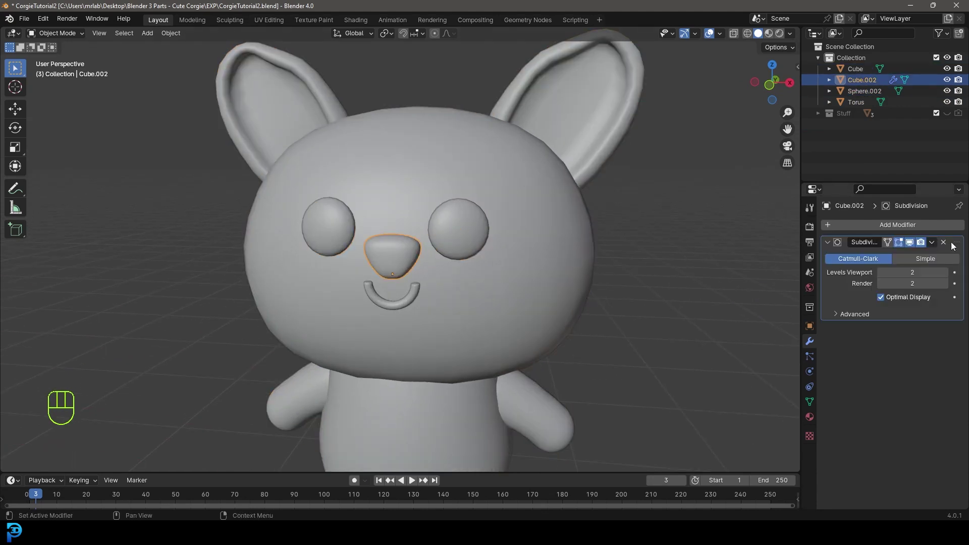
left_click(932, 242)
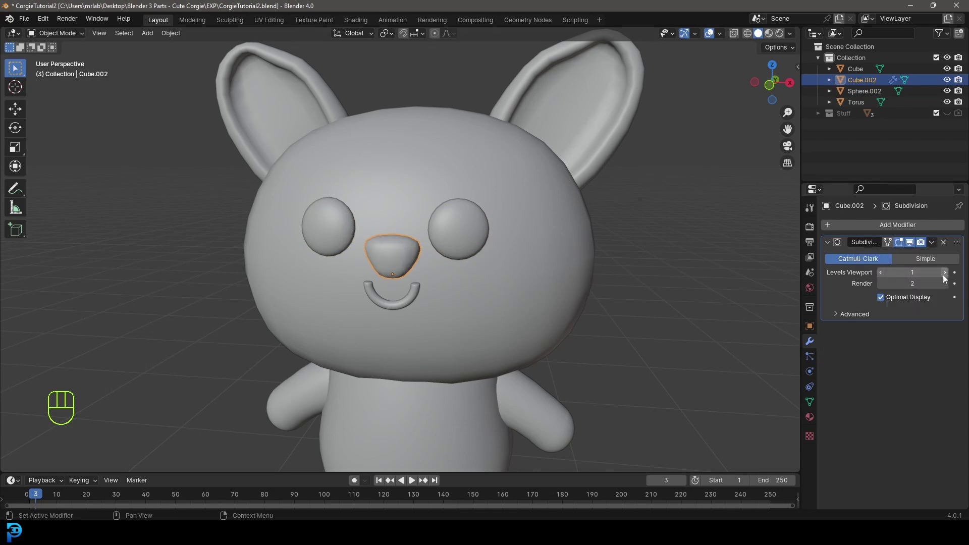
left_click(933, 243)
left_click(909, 258)
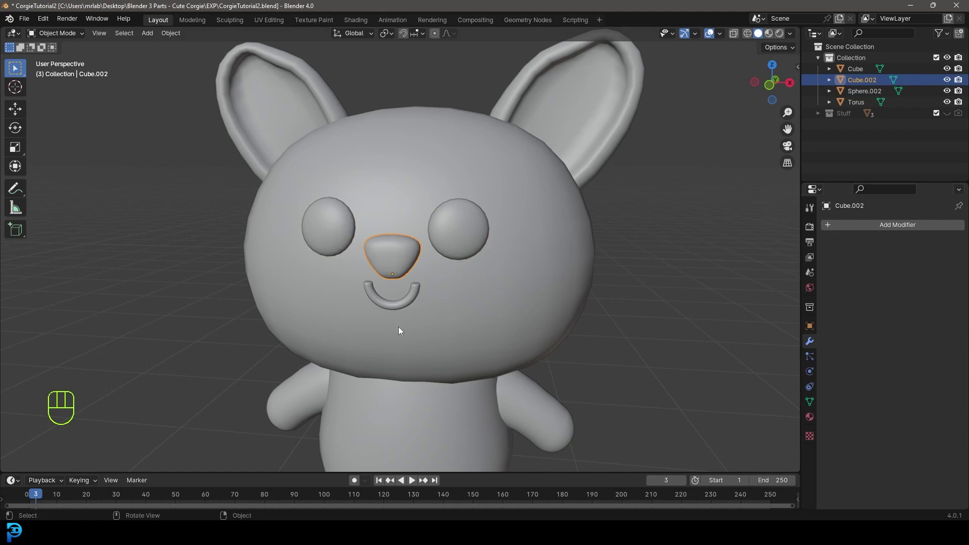
Check the mouth for remaining modifiers and examine how the face parts sit on the head
left_click(405, 299)
scroll(440, 298, "down", 6)
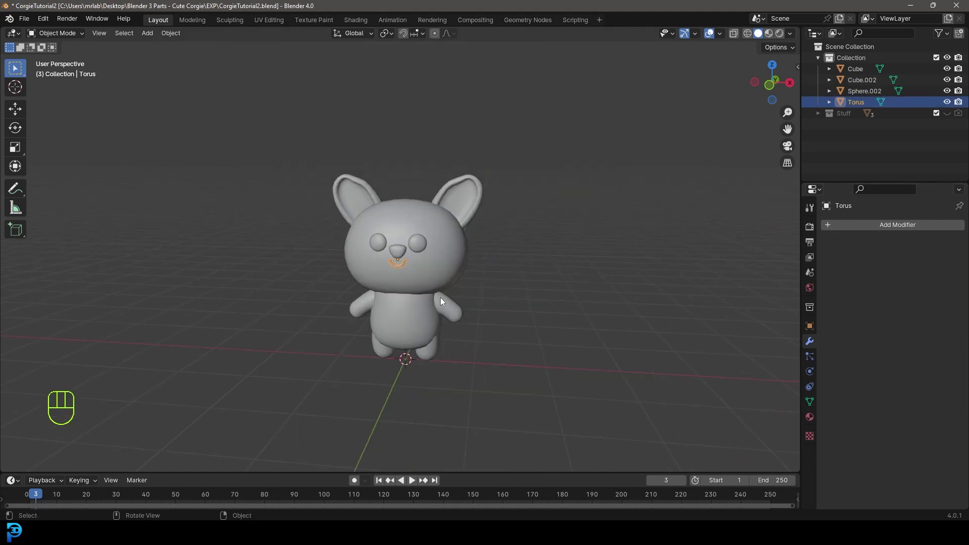
scroll(407, 252, "up", 4)
middle_click_drag(407, 253, 208, 274)
left_click(341, 246)
left_click_drag(208, 290, 266, 175)
middle_click_drag(341, 256, 444, 270)
scroll(444, 270, "down", 3)
key("alt+a")
Enter Edit Mode on the joined character mesh and deselect all of its vertices
left_click(444, 270)
middle_click_drag(444, 270, 416, 299)
scroll(424, 295, "up", 3)
key("Tab")
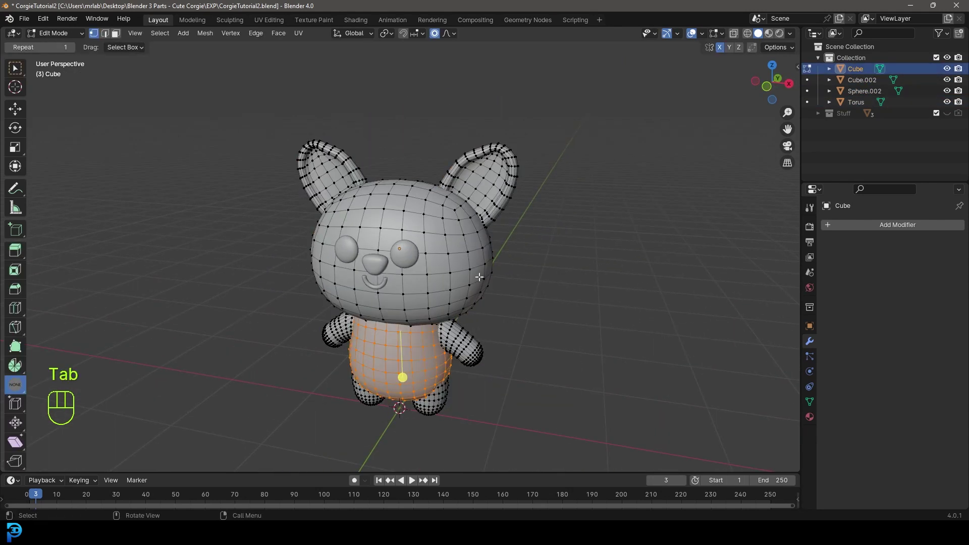
key("alt+a")
middle_click_drag(430, 305, 489, 331)
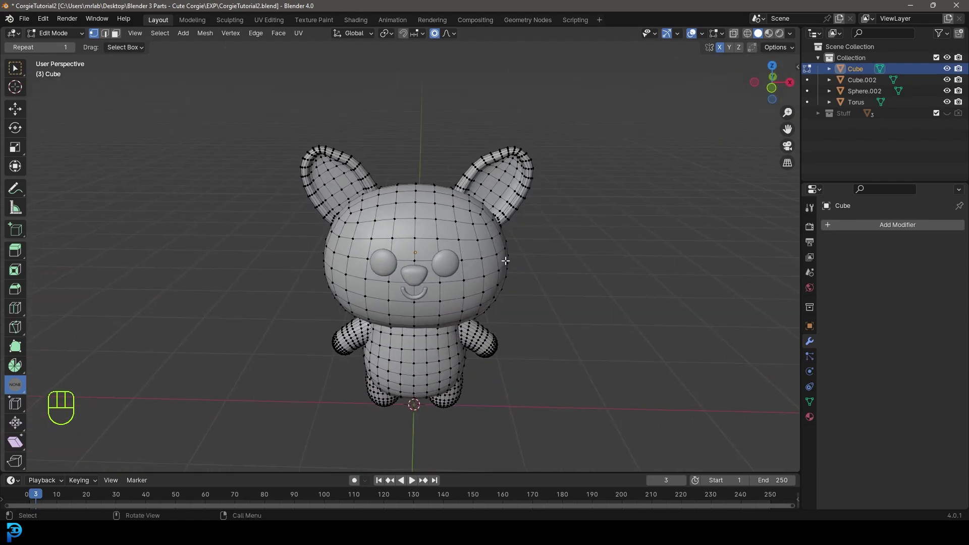
Rename the joined Cube object as Corgi
double_click(857, 67)
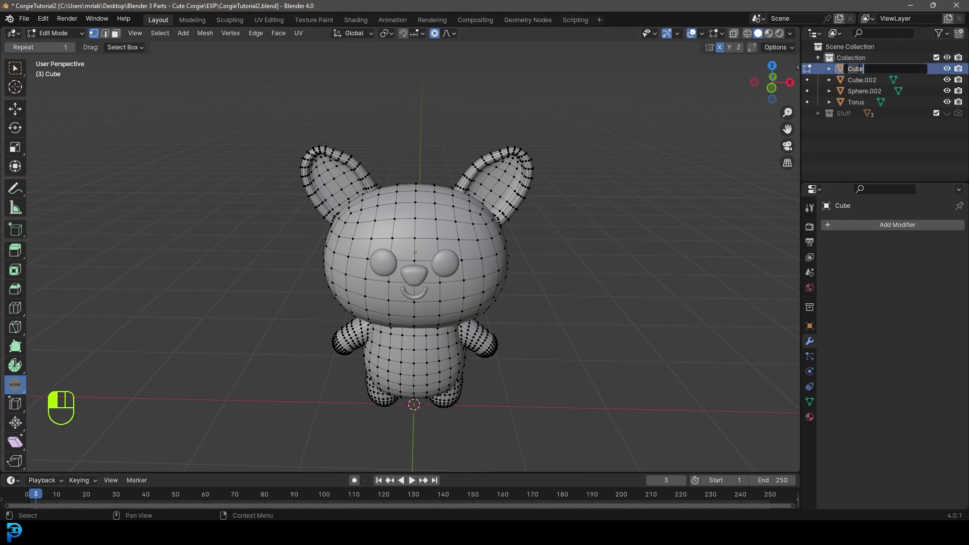
type("Corgi")
key("Return")
Return the corgi to Object Mode and save the file
left_click(80, 33)
left_click(53, 45)
middle_click_drag(393, 197, 441, 200)
key("ctrl+s")
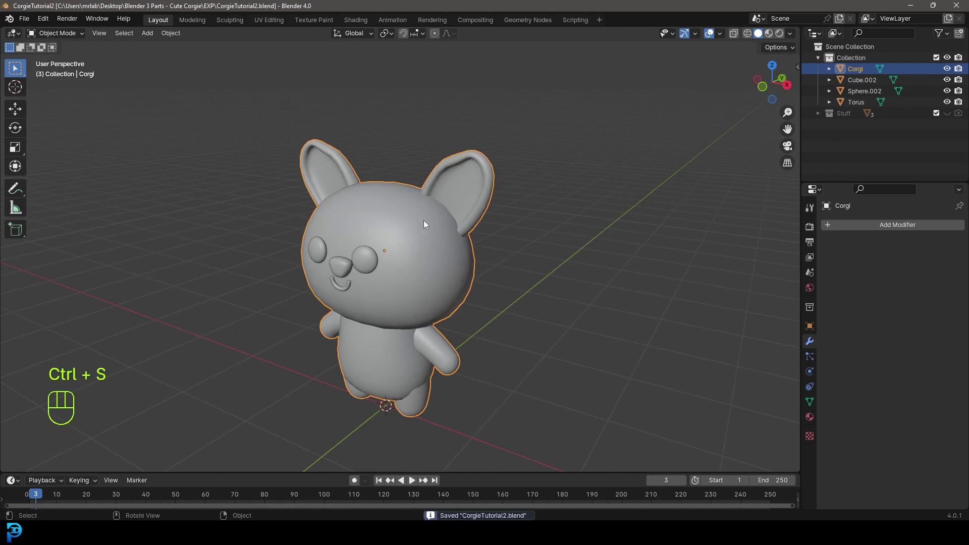
Switch to the UV Editing workspace and set the mesh selection to edges
left_click(265, 23)
middle_click_drag(600, 191, 614, 193)
scroll(614, 194, "up", 2)
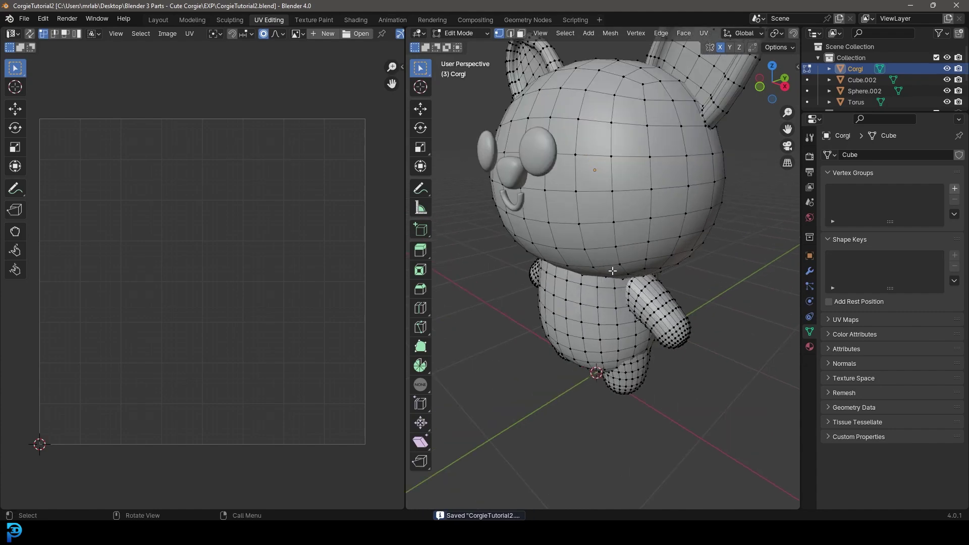
left_click(511, 33)
Select the vertical edge loop running down the side of the corgi's head
middle_click_drag(676, 323, 613, 225)
scroll(515, 147, "up", 1)
middle_click_drag(514, 150, 569, 155)
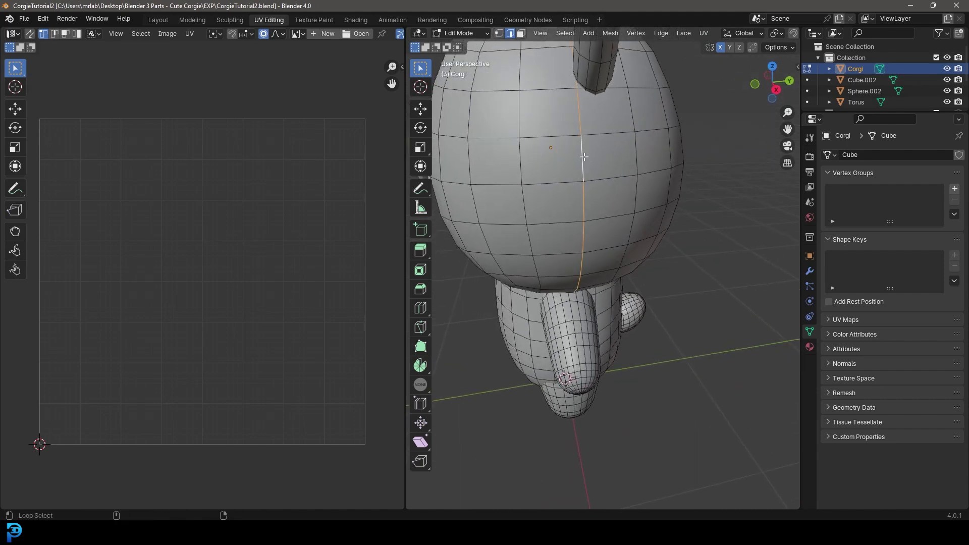
Check the head loop in wireframe and add the edge loop along the nearer ear's outer rim to the selection
scroll(584, 157, "down", 6)
middle_click_drag(584, 156, 640, 175)
key("z")
left_click(560, 174)
mouse_move(564, 181)
middle_mouse_down()
mouse_move(627, 225)
mouse_move(714, 166)
mouse_move(617, 231)
middle_mouse_up()
scroll(643, 223, "up", 3)
key("z")
left_click(696, 222)
middle_click_drag(699, 220, 596, 229)
scroll(596, 229, "up", 4)
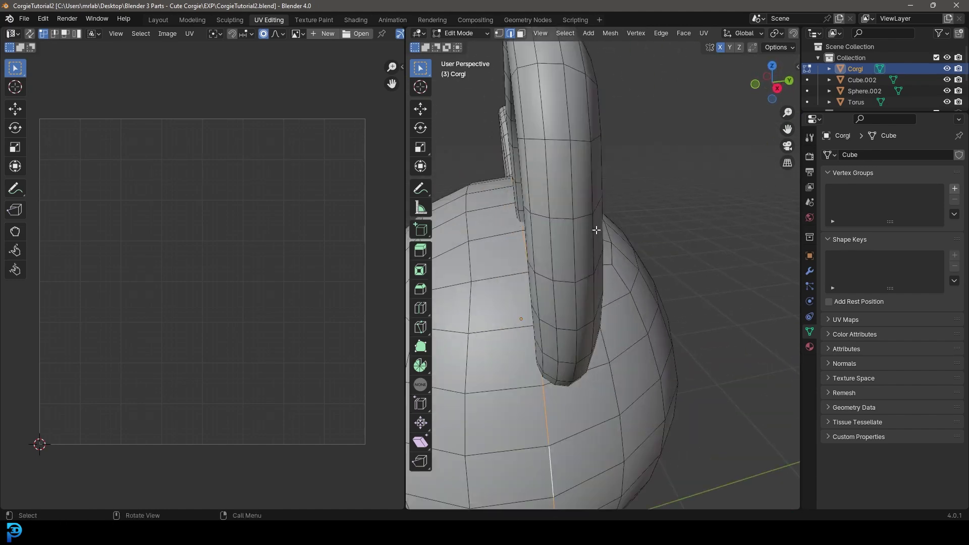
left_click(571, 174, "alt+shift")
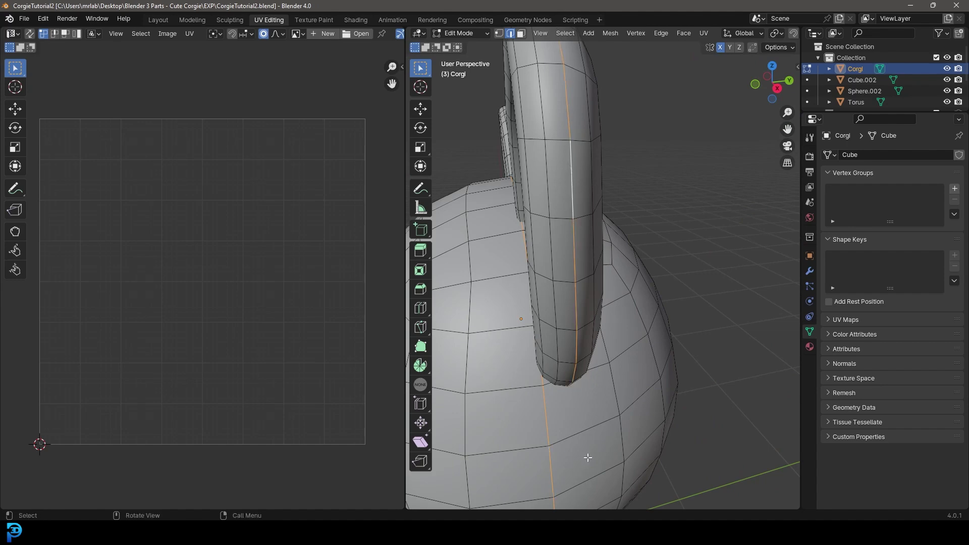
Add the matching outer-rim edge loop on the opposite ear to the selection
scroll(591, 287, "down", 5)
key("shift+z")
middle_click_drag(595, 295, 602, 251)
key("z")
left_click(728, 251)
scroll(616, 208, "up", 6)
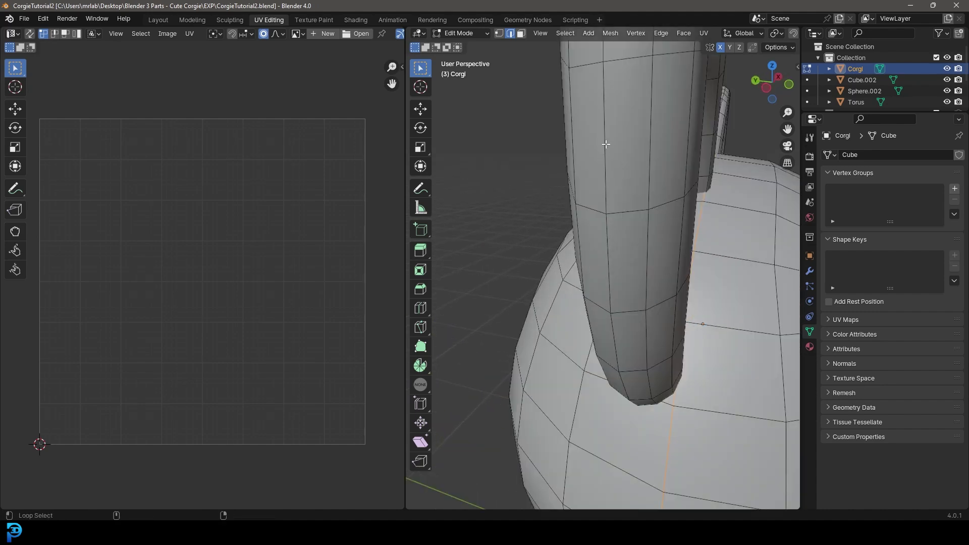
left_click(605, 144, "alt")
Examine the selected head and ear edge loops in wireframe and solid shading from several angles
scroll(612, 281, "down", 7)
key("z")
left_click(646, 289)
middle_click_drag(677, 268, 629, 251)
mouse_move(753, 361)
middle_mouse_down()
mouse_move(696, 294)
mouse_move(623, 328)
mouse_move(586, 310)
middle_mouse_up()
scroll(537, 327, "down", 3)
scroll(580, 321, "up", 3)
key("z")
left_click(647, 329)
middle_click_drag(647, 330, 651, 290)
scroll(640, 286, "up", 4)
middle_click_drag(530, 268, 528, 295)
mouse_move(527, 295)
middle_mouse_down("shift")
mouse_move(620, 299)
mouse_move(646, 319)
mouse_move(601, 352)
middle_mouse_up("shift")
scroll(621, 299, "up", 5)
key("z")
left_click(625, 311)
Add the vertical edge loop along the side of the corgi's body to the selection
scroll(625, 309, "down", 7)
key("KP_3")
scroll(602, 353, "up", 5)
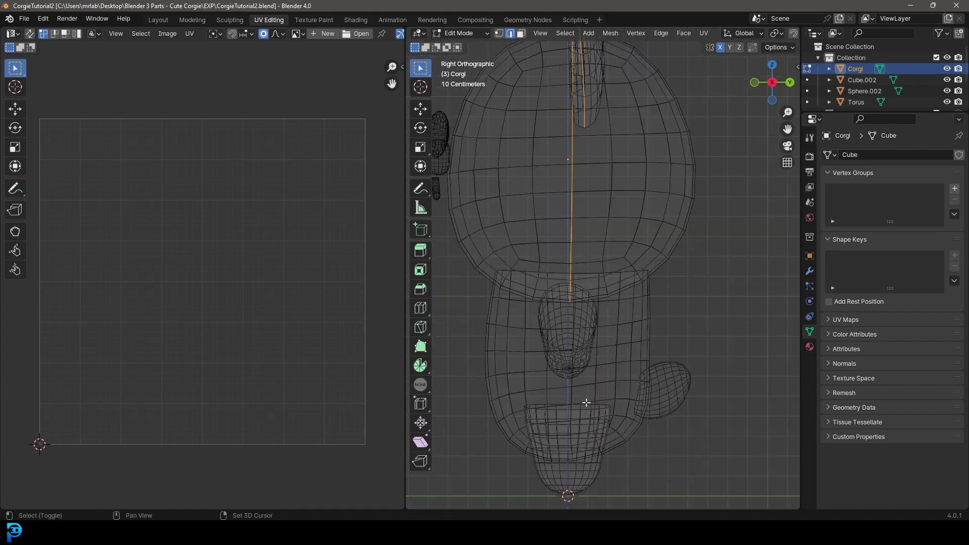
scroll(561, 279, "down", 2)
mouse_move(565, 281)
middle_mouse_down()
mouse_move(670, 288)
mouse_move(769, 243)
mouse_move(690, 288)
mouse_move(614, 300)
middle_mouse_up()
key("z")
left_click(701, 302)
Add the lengthwise edge loop running around one of the corgi's arms to the selection
scroll(572, 265, "down", 3)
middle_click_drag(572, 265, 647, 275)
middle_click_drag(690, 253, 621, 274)
scroll(622, 275, "up", 5)
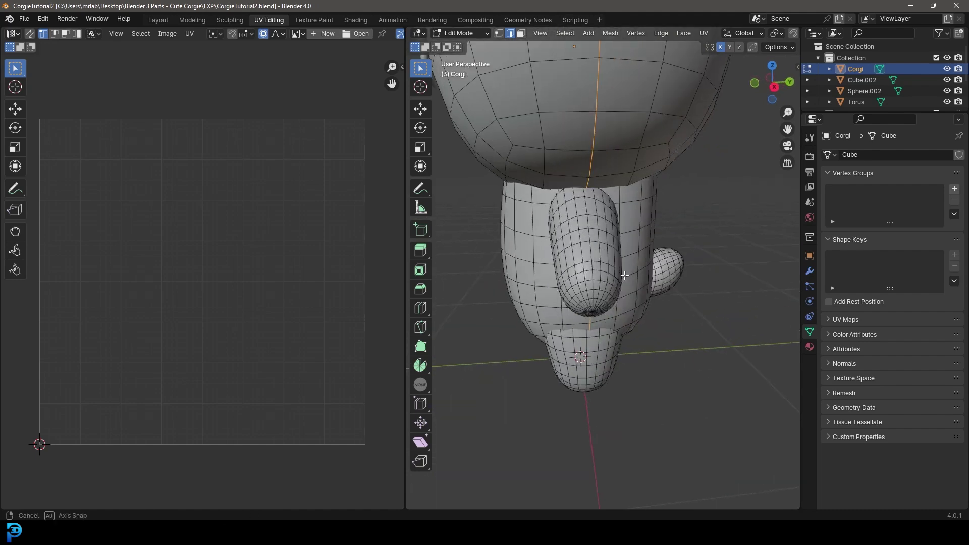
middle_click_drag(584, 242, 588, 197)
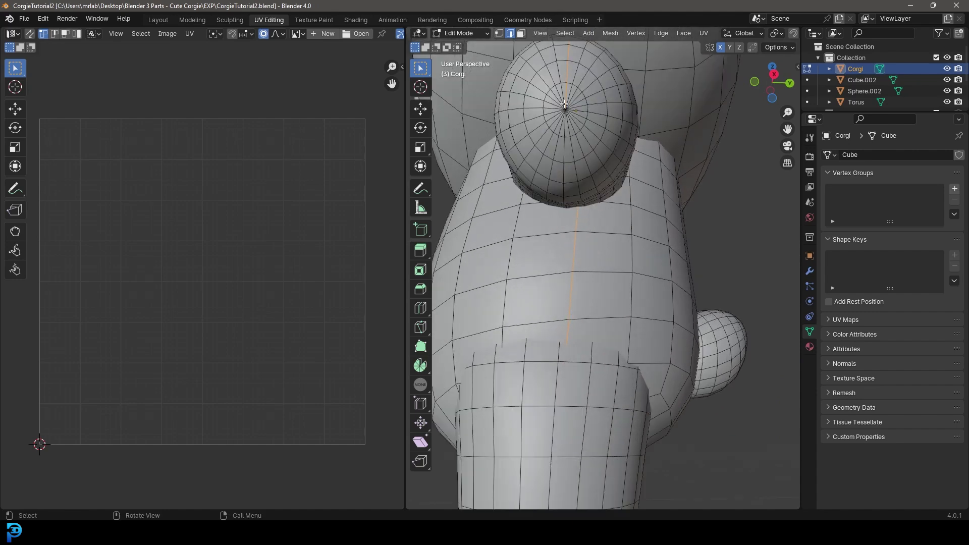
middle_click_drag(564, 151, 560, 128)
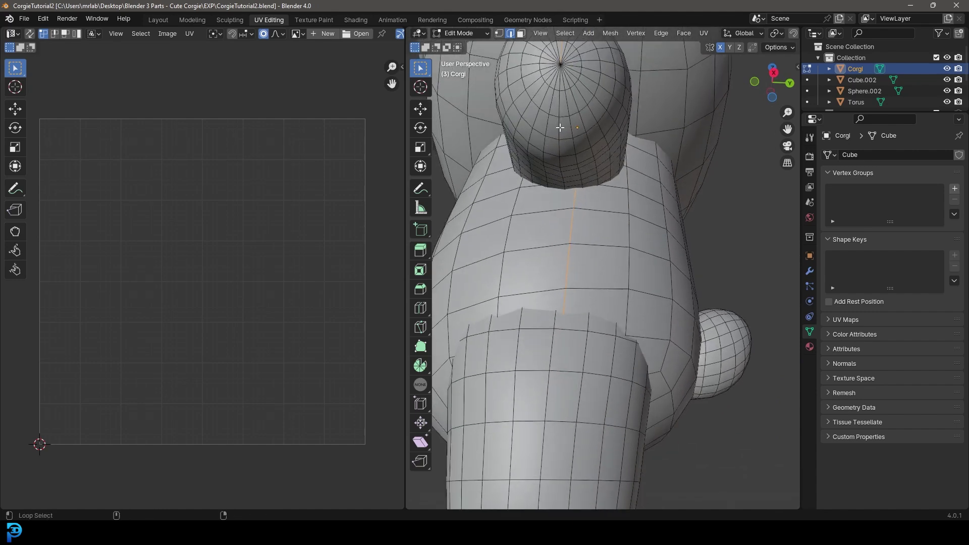
scroll(561, 129, "down", 5)
middle_click_drag(571, 170, 645, 186)
key("shift+z")
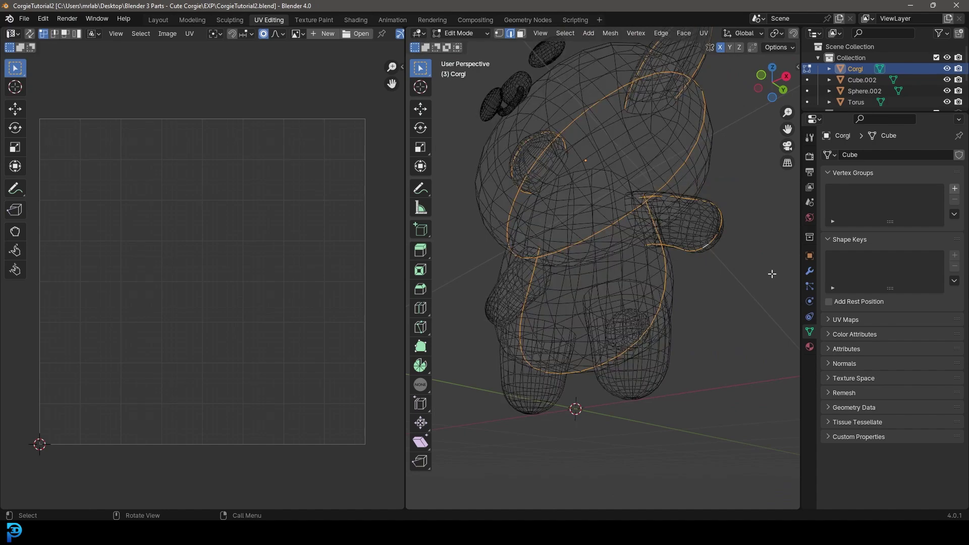
Add the matching lengthwise edge loop on the opposite arm to the selection and check both arms in wireframe
middle_click_drag(739, 239, 489, 286)
key("z")
left_click(690, 238)
scroll(626, 258, "up", 5)
middle_click_drag(586, 230, 597, 171)
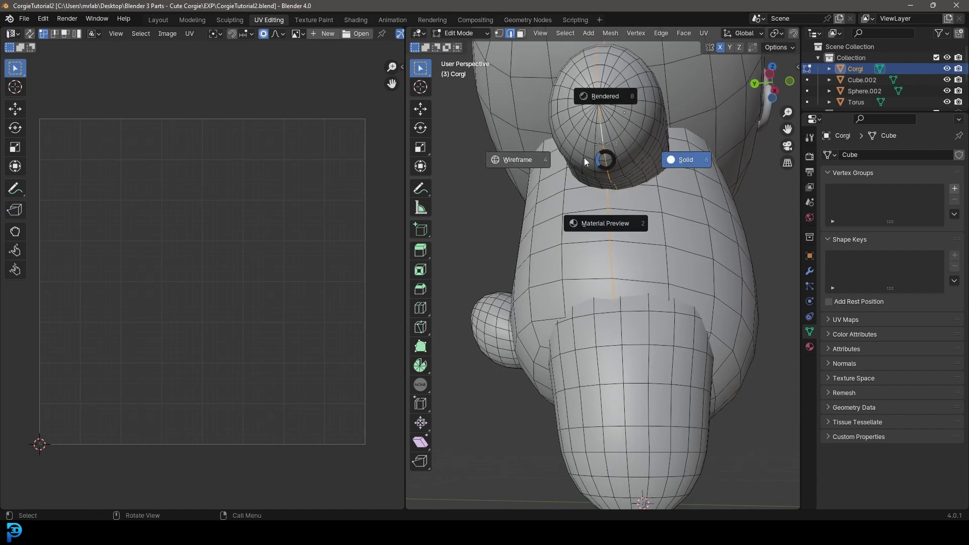
left_click(529, 161)
scroll(656, 186, "down", 5)
mouse_move(665, 188)
middle_mouse_down()
mouse_move(520, 230)
mouse_move(518, 217)
middle_mouse_up()
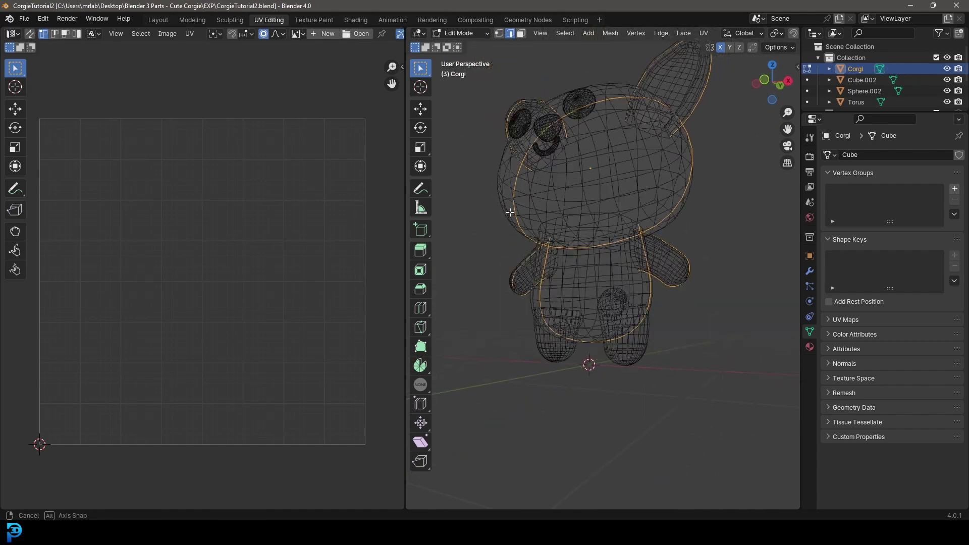
middle_click_drag(518, 217, 520, 211)
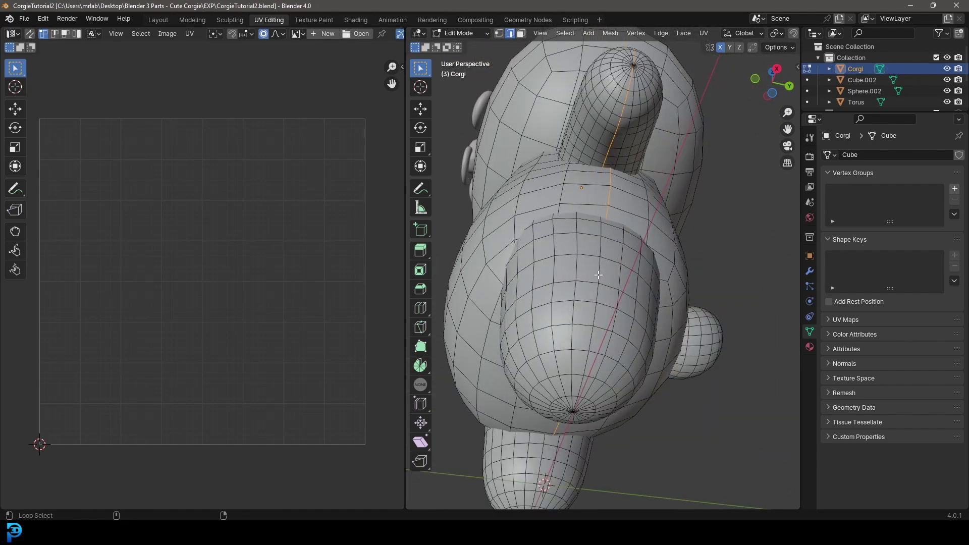
Add the lengthwise edge loops running around both legs to the selection and check them in wireframe
left_click(599, 275, "alt+shift")
mouse_move(606, 318)
middle_mouse_down()
mouse_move(695, 295)
mouse_move(753, 243)
mouse_move(622, 265)
mouse_move(607, 294)
middle_mouse_up()
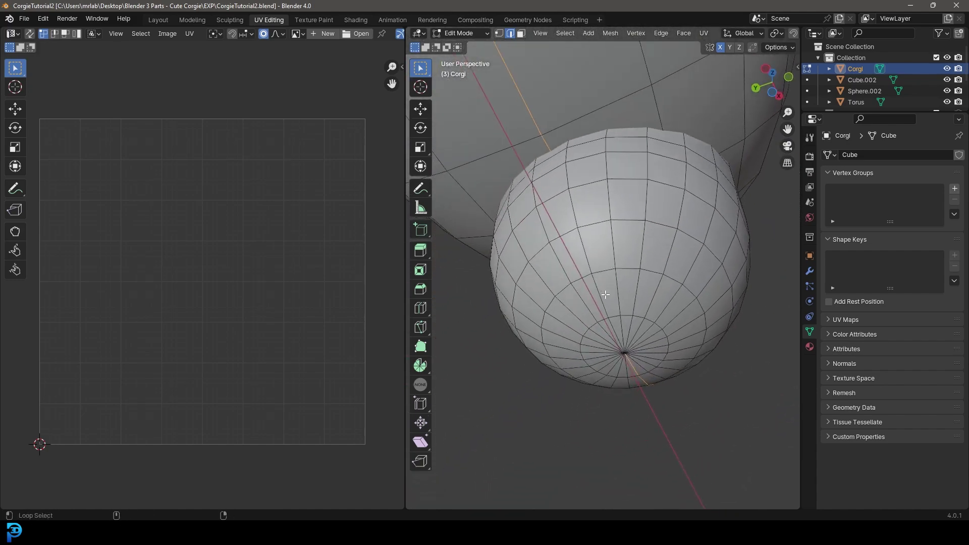
mouse_move(592, 256)
middle_mouse_down()
mouse_move(648, 319)
mouse_move(616, 302)
middle_mouse_up()
key("shift+z")
key("z")
left_click(695, 304)
mouse_move(691, 307)
middle_mouse_down()
mouse_move(526, 338)
mouse_move(568, 302)
mouse_move(750, 340)
mouse_move(638, 227)
mouse_move(595, 227)
mouse_move(566, 263)
middle_mouse_up()
key("z")
left_click(465, 255)
Add the edge line along the underside of the tail, from its tip to the body, to the selection
mouse_move(495, 242)
middle_mouse_down()
mouse_move(471, 187)
mouse_move(572, 272)
mouse_move(685, 194)
mouse_move(519, 210)
mouse_move(649, 199)
mouse_move(646, 218)
middle_mouse_up()
key("z")
left_click(706, 200)
scroll(646, 218, "up", 4)
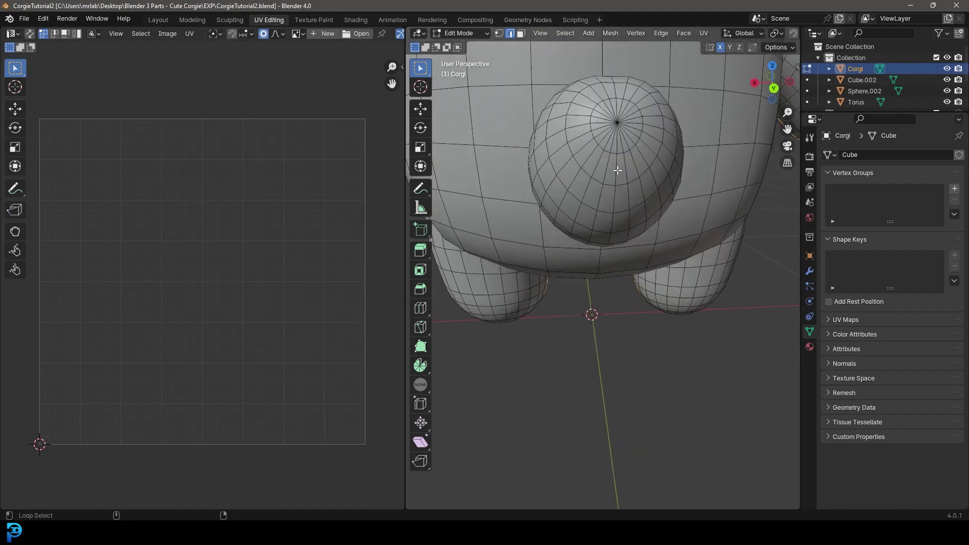
middle_click_drag(631, 139, 578, 240)
scroll(528, 242, "up", 2)
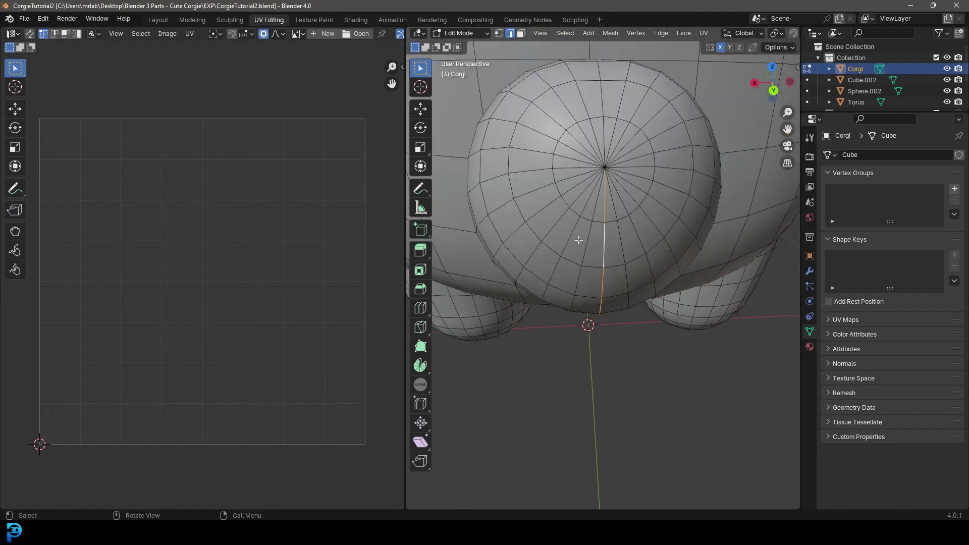
key("z")
left_click(552, 202)
scroll(552, 202, "down", 4)
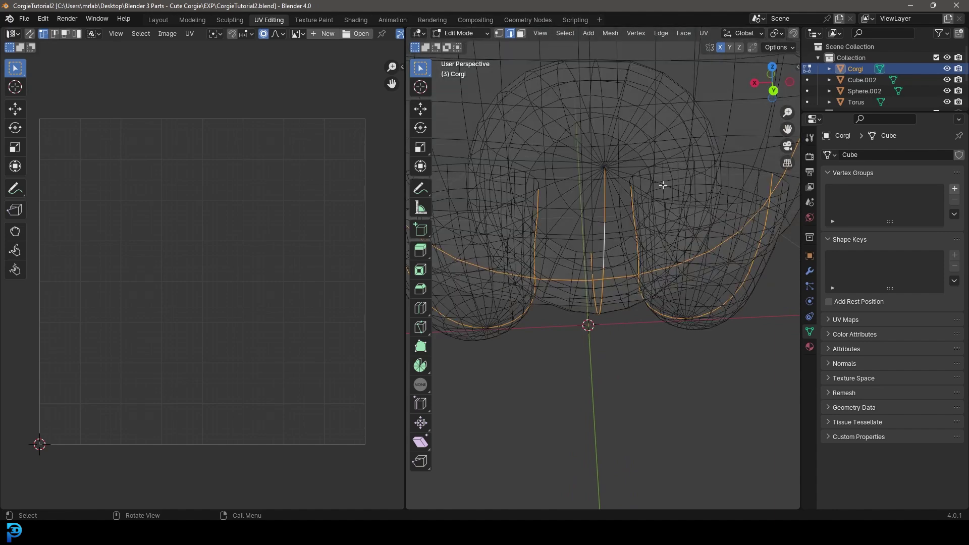
Mark all the selected edge loops on the corgi as seams
key("z")
left_click(726, 212)
scroll(725, 213, "down", 5)
middle_click_drag(572, 217, 792, 222)
middle_click_drag(519, 152, 518, 208, "shift")
scroll(641, 187, "up", 1)
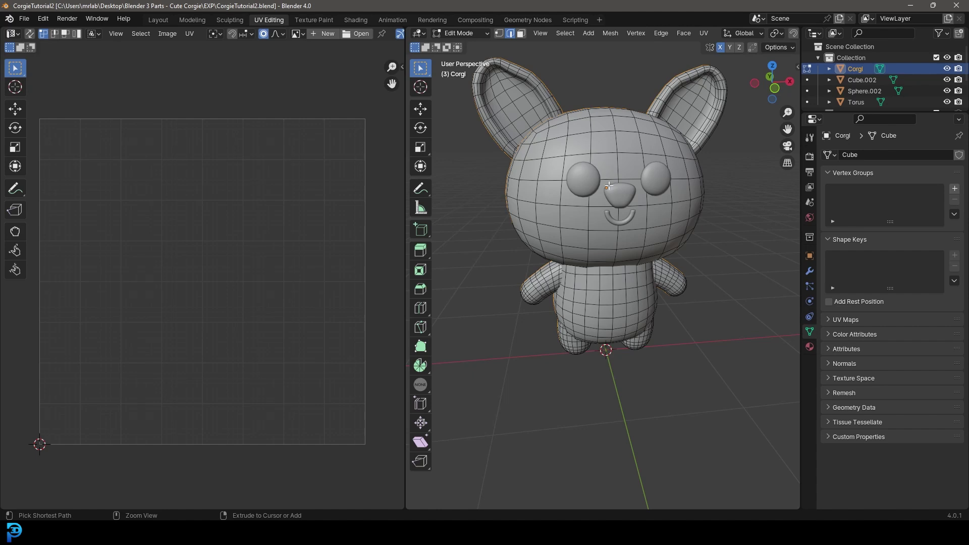
key("ctrl+e")
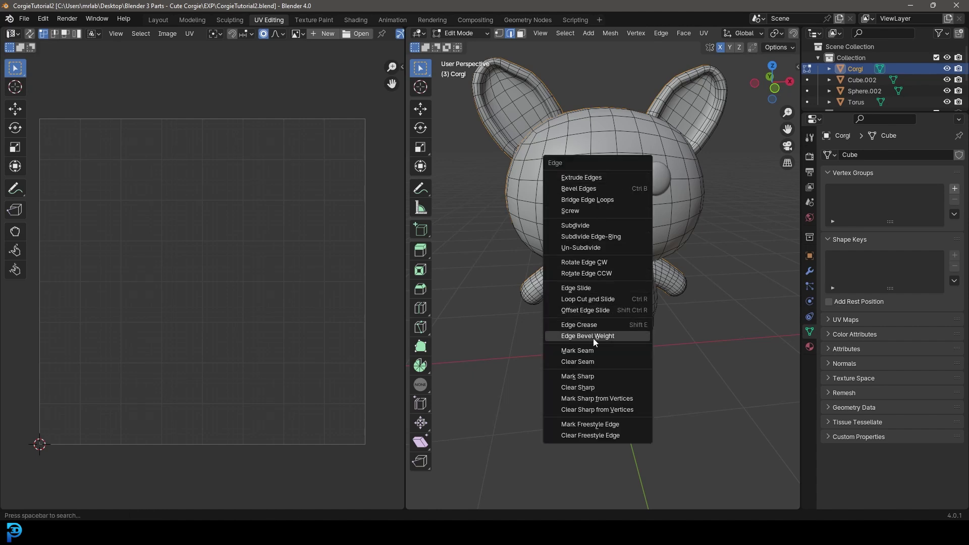
left_click(577, 351)
middle_click_drag(576, 351, 628, 275)
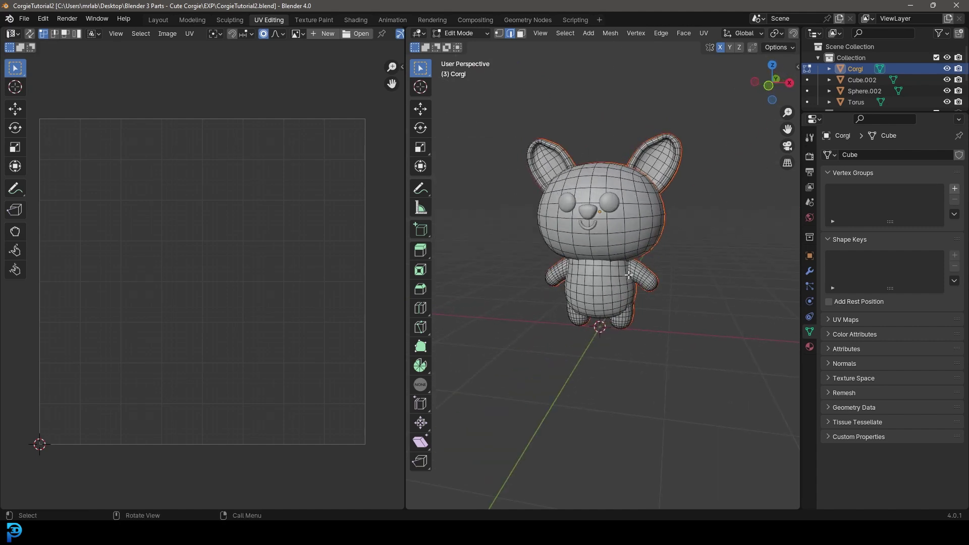
Select the entire corgi mesh and unwrap it along the marked seams
key("a")
middle_click_drag(666, 231, 658, 244)
scroll(626, 210, "up", 2)
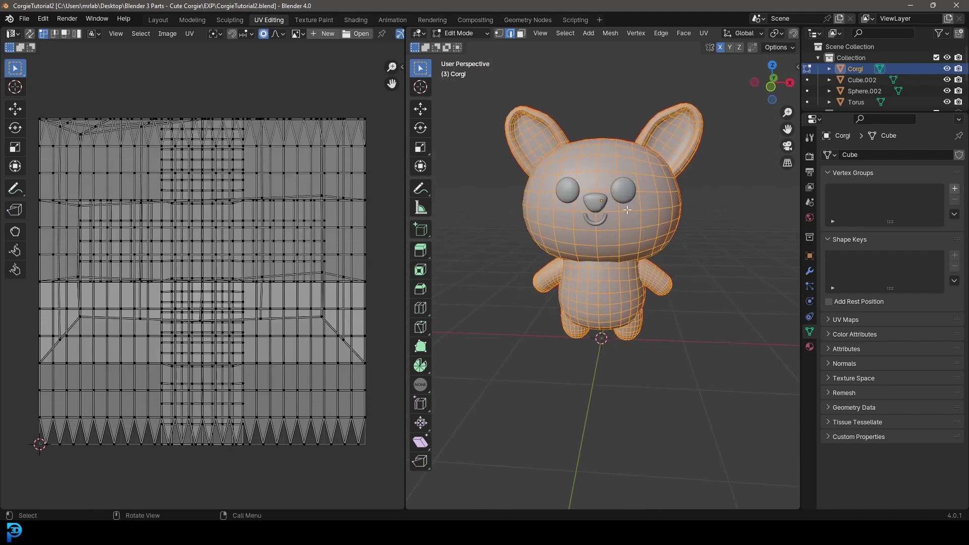
key("u")
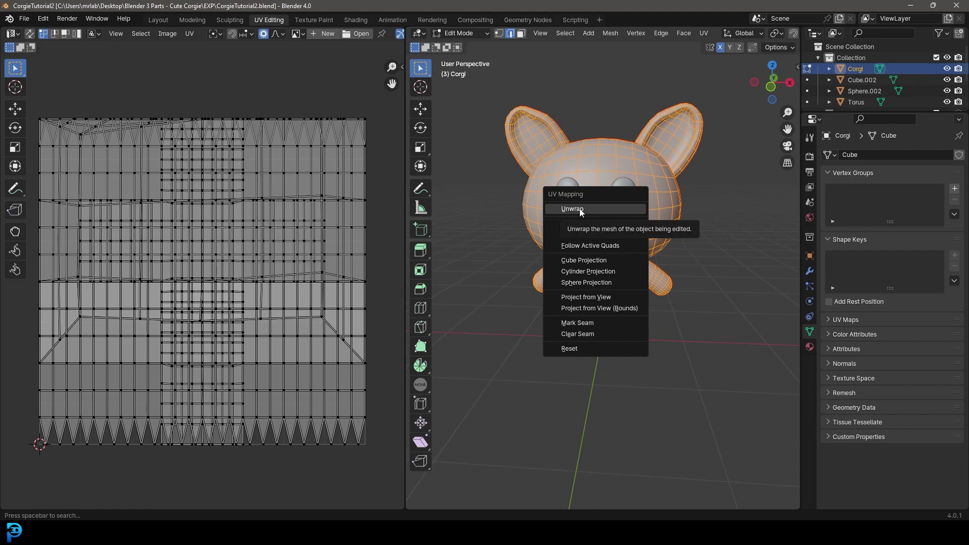
left_click(573, 209)
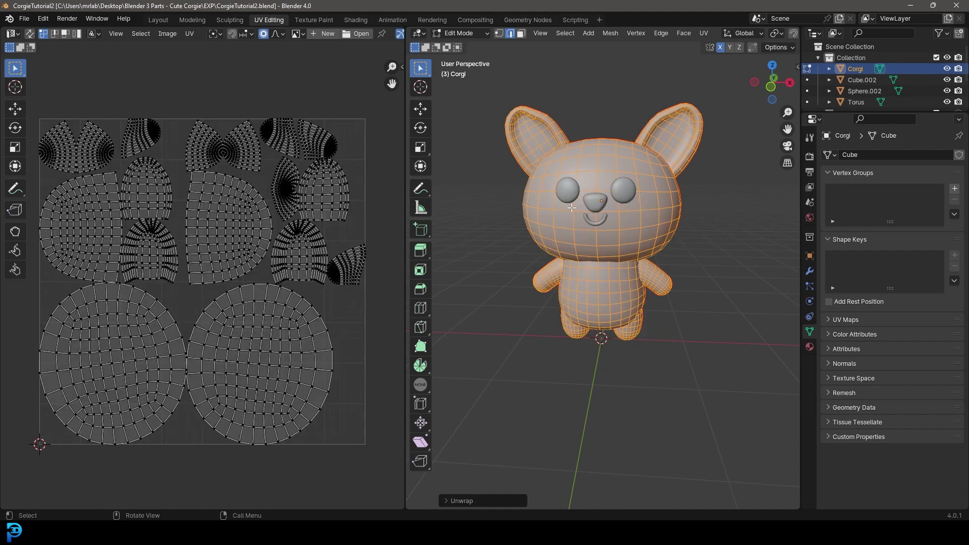
Select all the unwrapped UV islands in the UV layout and inspect their spacing
key("a")
scroll(205, 299, "up", 3)
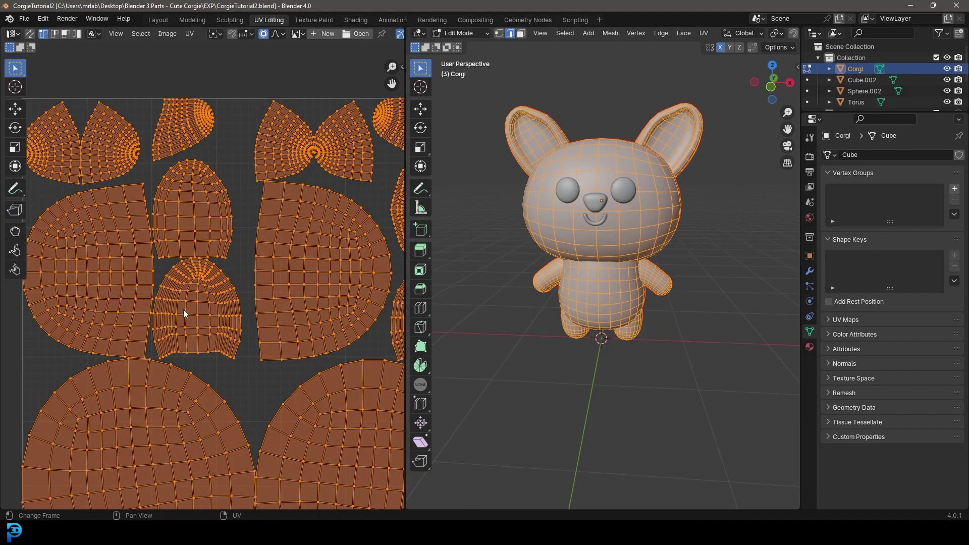
scroll(340, 329, "down", 3)
middle_click_drag(341, 327, 286, 321)
scroll(320, 290, "up", 2)
scroll(180, 200, "down", 4)
left_click_drag(45, 149, 345, 497)
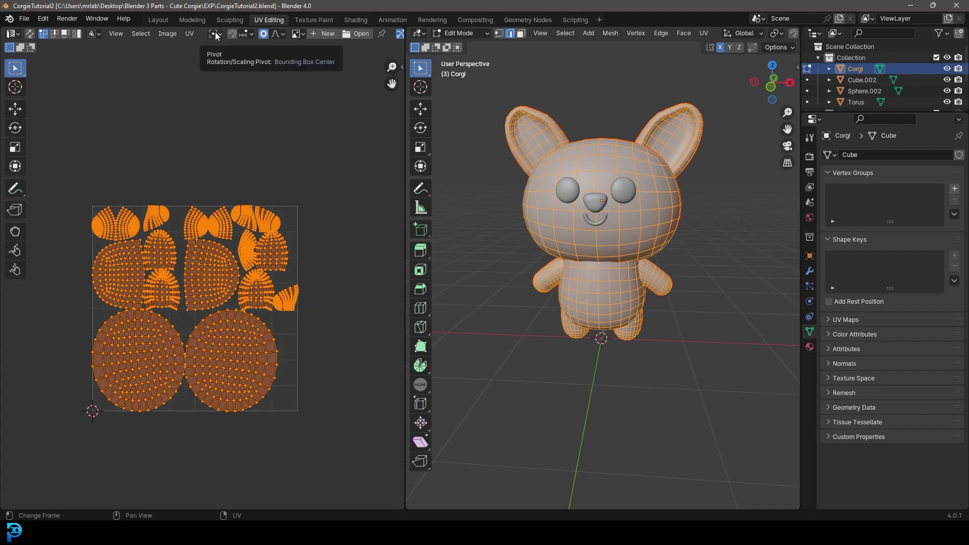
Set the UV pivot to Individual Origins and scale every island down slightly to leave gaps between them
left_click(215, 34)
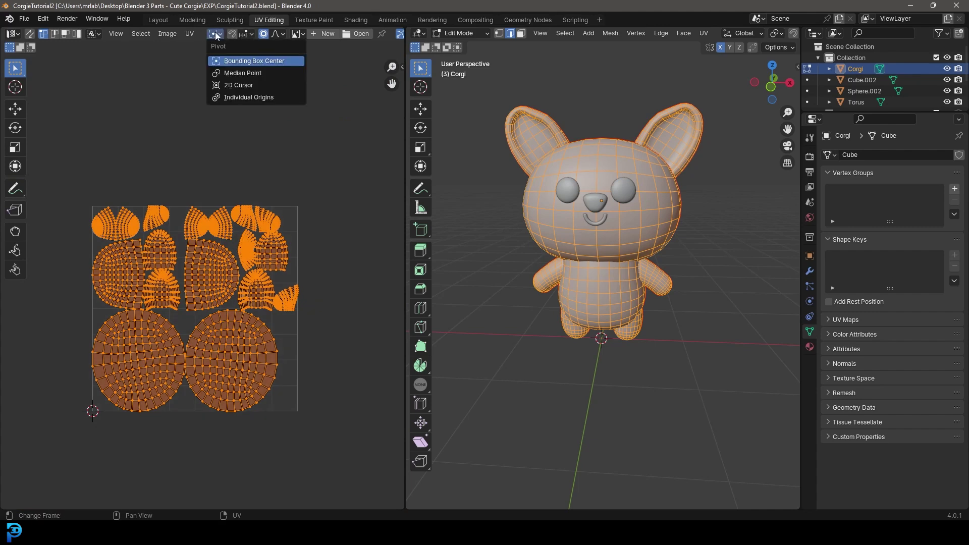
left_click(242, 97)
scroll(331, 225, "up", 8)
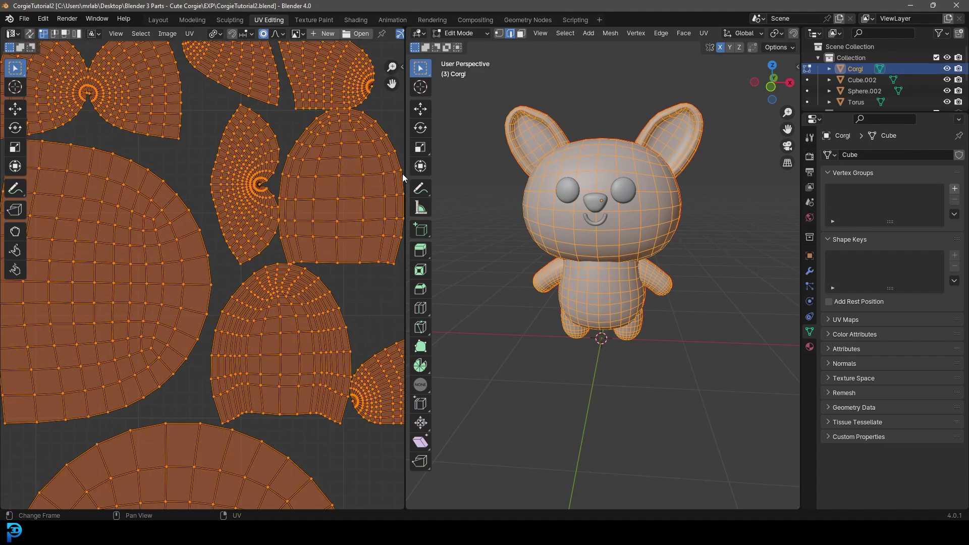
scroll(361, 220, "down", 2)
key("s")
left_click(344, 268)
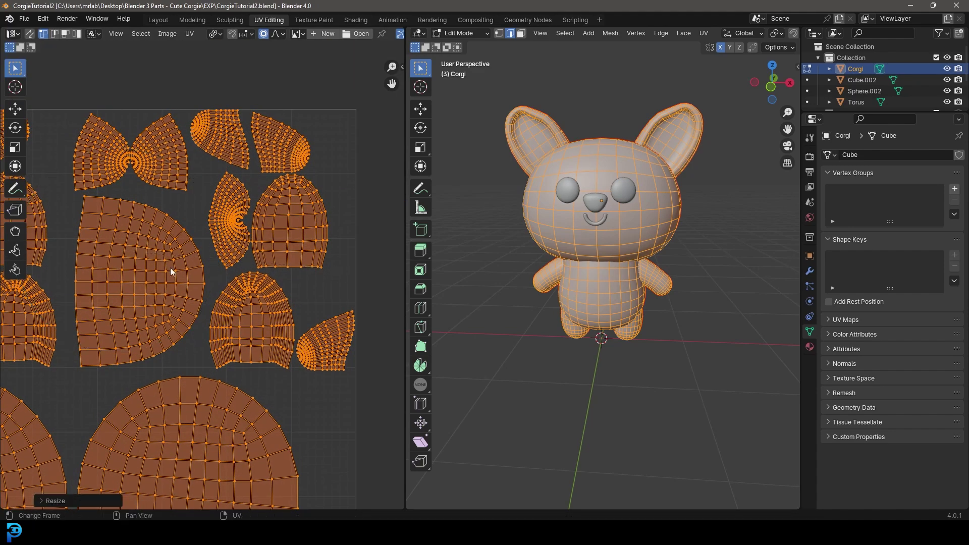
middle_click_drag(101, 288, 271, 203)
scroll(270, 203, "down", 3)
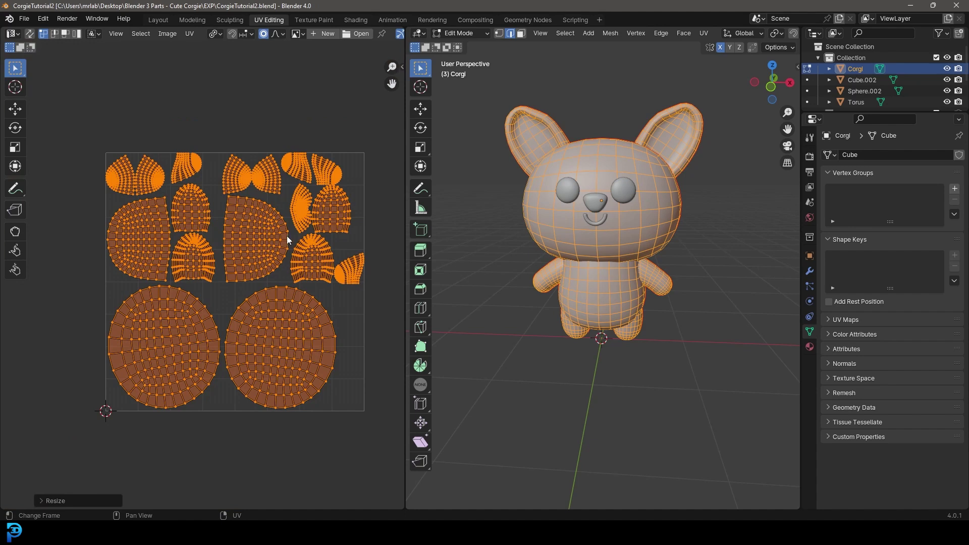
middle_click_drag(287, 236, 263, 252)
left_click(215, 34)
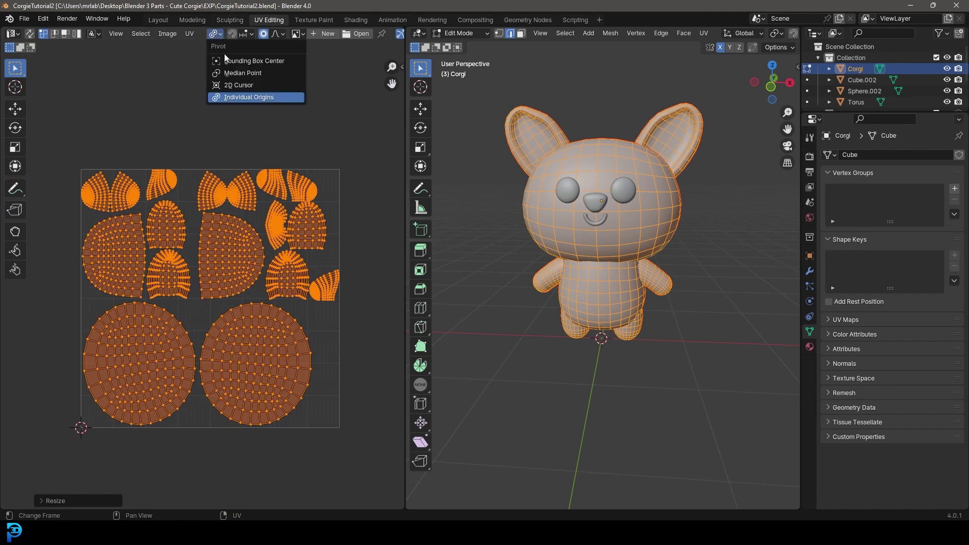
left_click(257, 74)
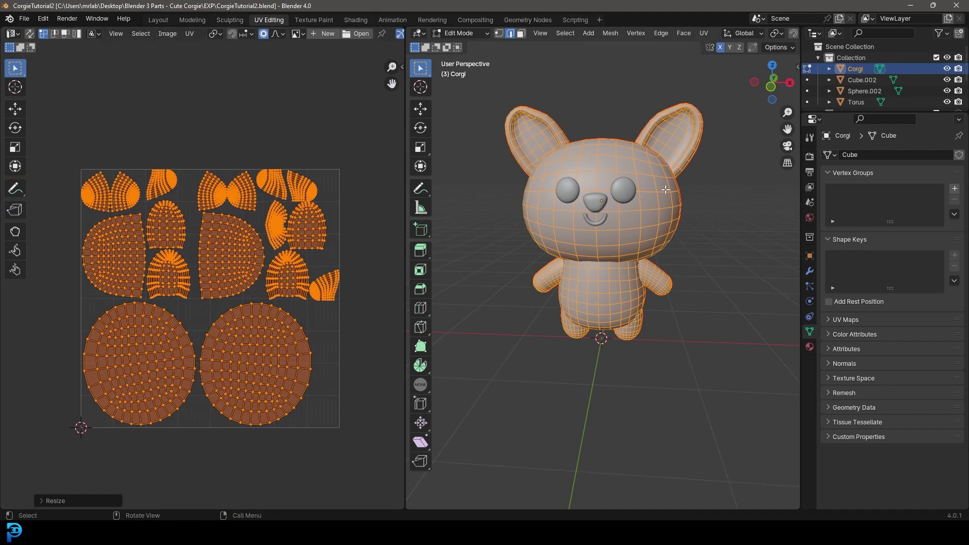
middle_click_drag(668, 190, 649, 188)
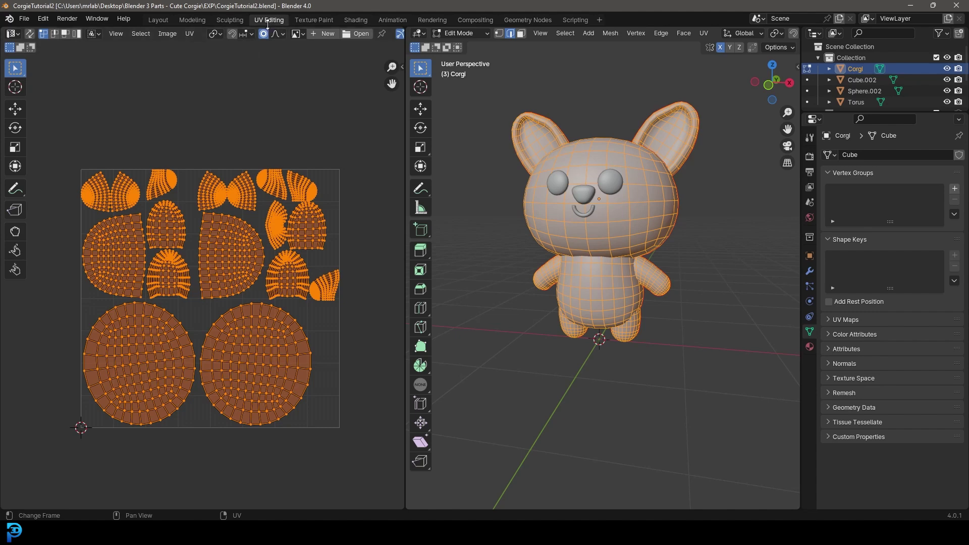
Switch to the Texture Paint workspace and start a new image named Corgi
left_click(308, 21)
scroll(225, 213, "up", 5)
left_click(180, 35)
left_click(204, 54)
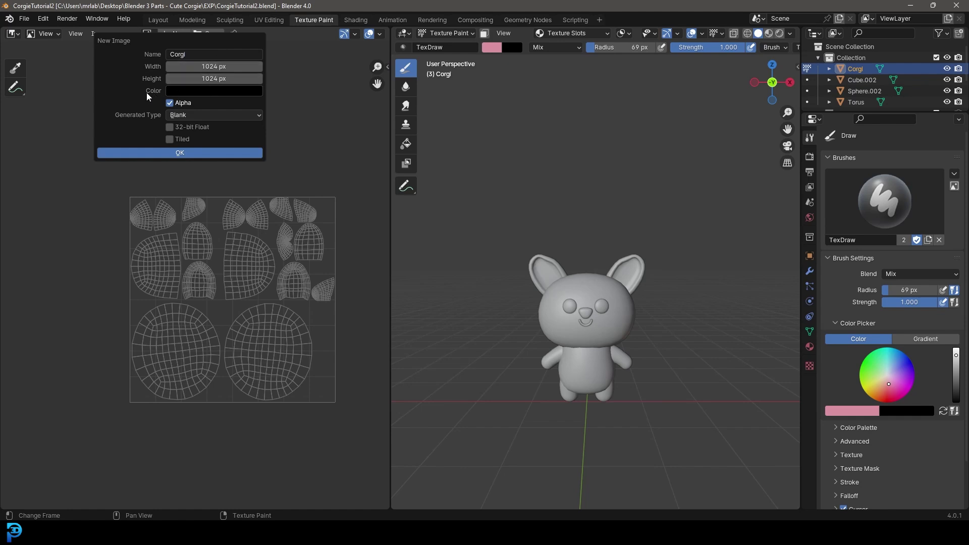
Give the new image a light sandy yellow fill with hue 0.120 and saturation 0.477, and create it at 1024 × 1024 px
left_click(183, 90)
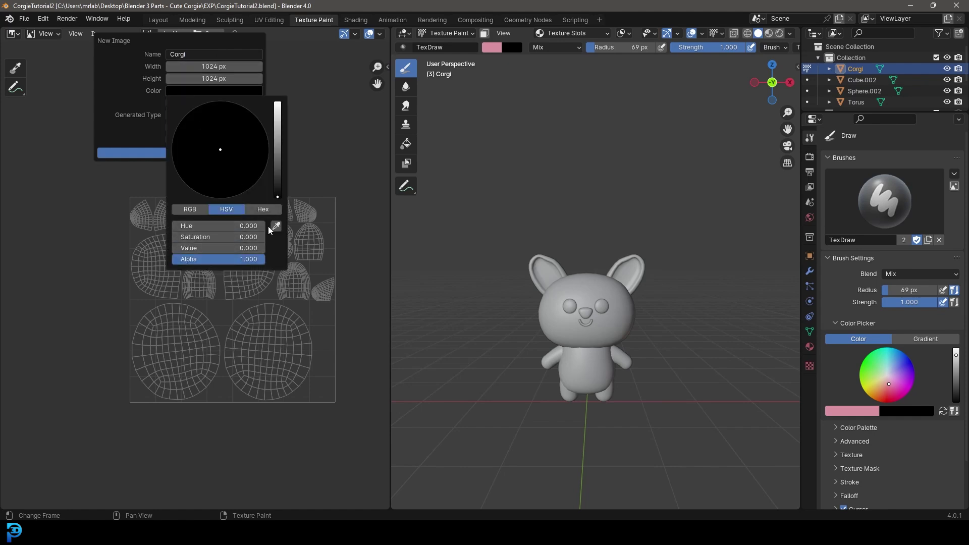
left_click_drag(277, 194, 278, 149)
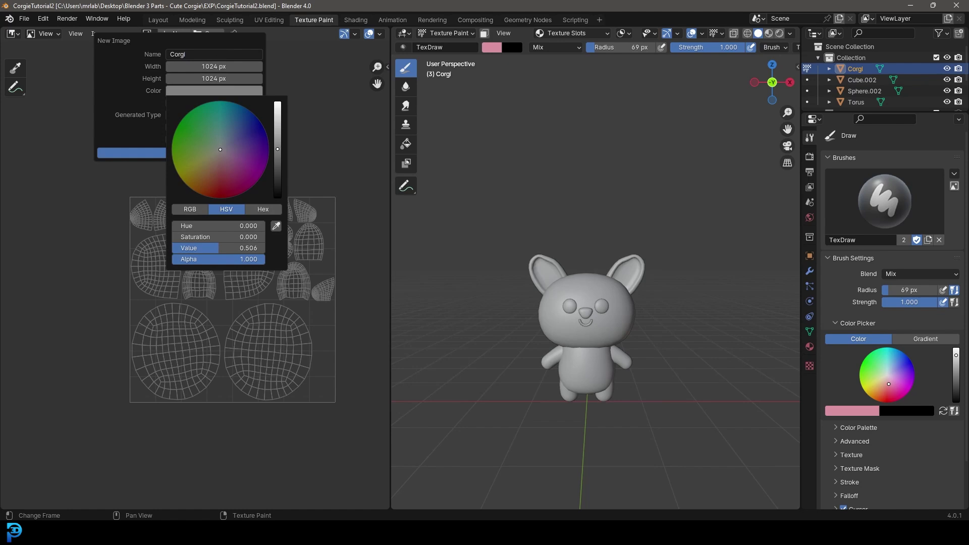
left_click_drag(206, 174, 205, 166)
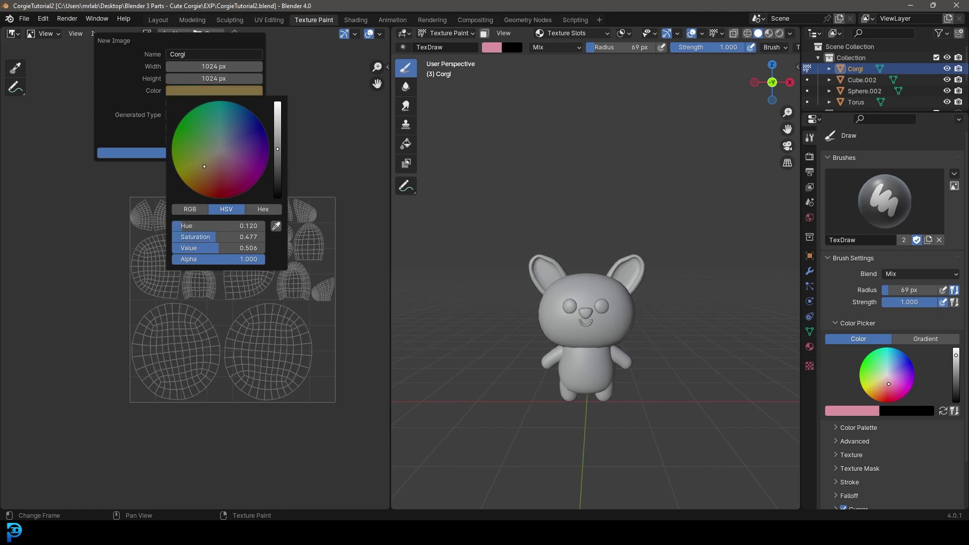
left_click_drag(277, 138, 277, 119)
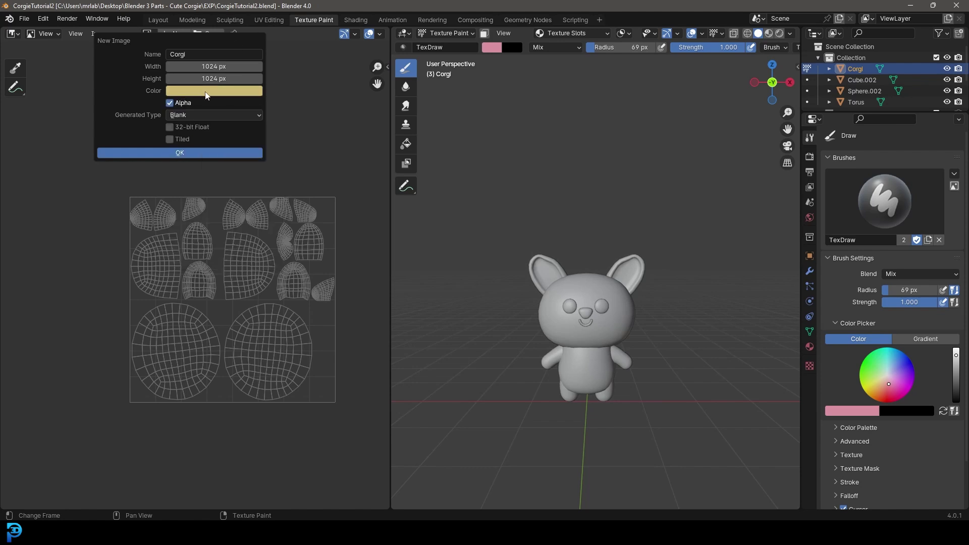
left_click(182, 153)
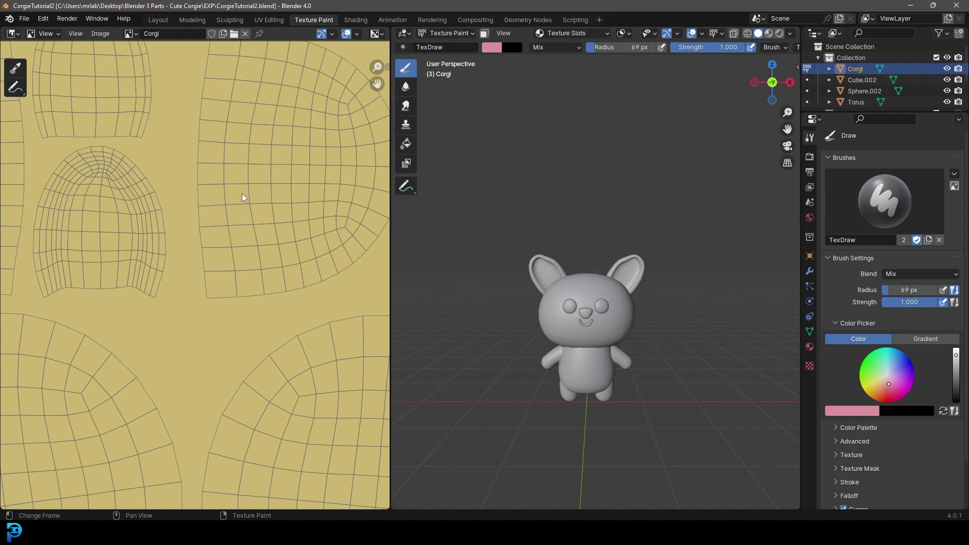
scroll(217, 271, "up", 1)
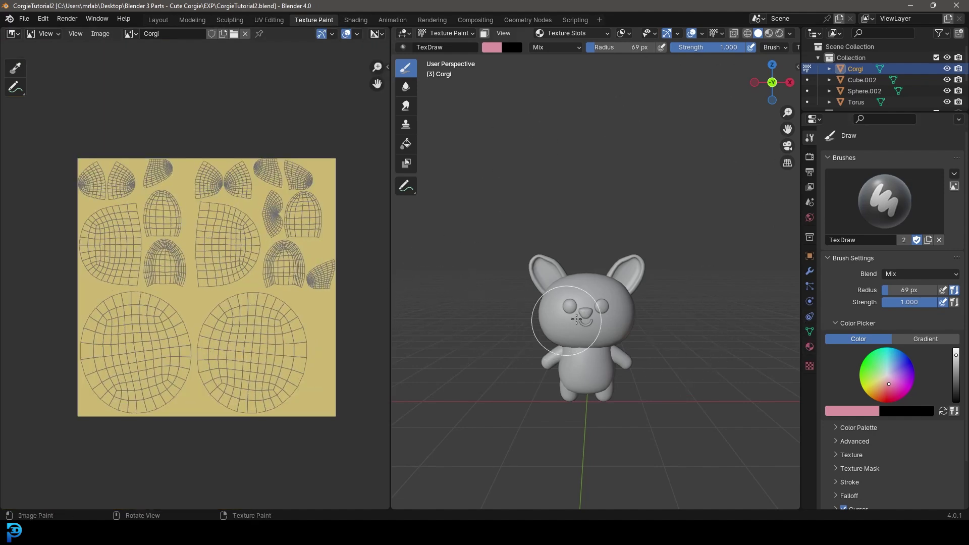
Add an Image Texture to the Corgi material's base color and assign the Corgi image to it
left_click(809, 347)
left_click(902, 201)
left_click(883, 201)
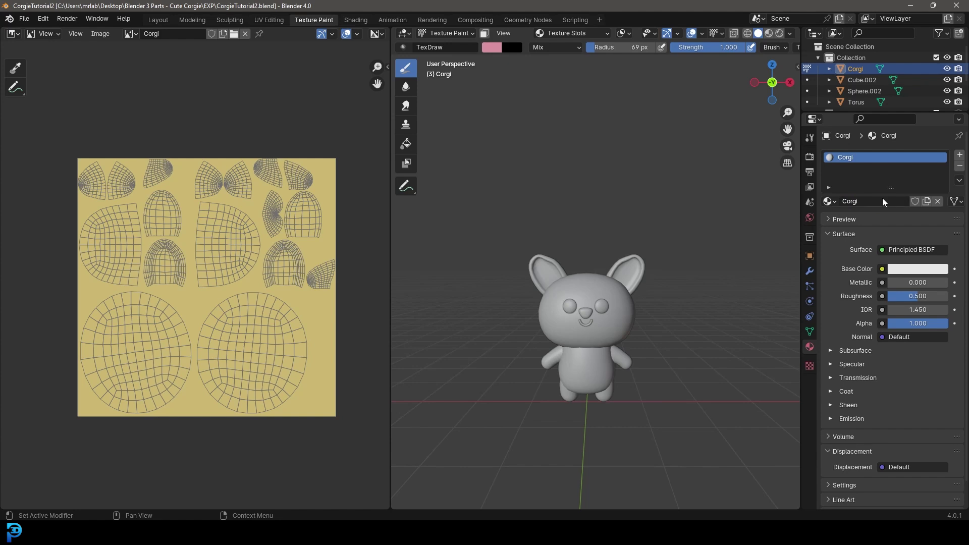
left_click(883, 269)
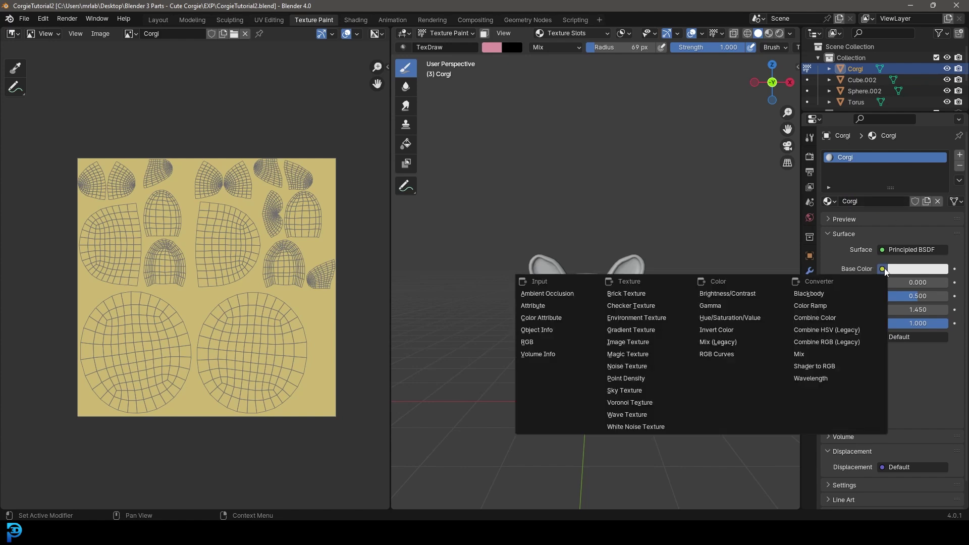
left_click(657, 344)
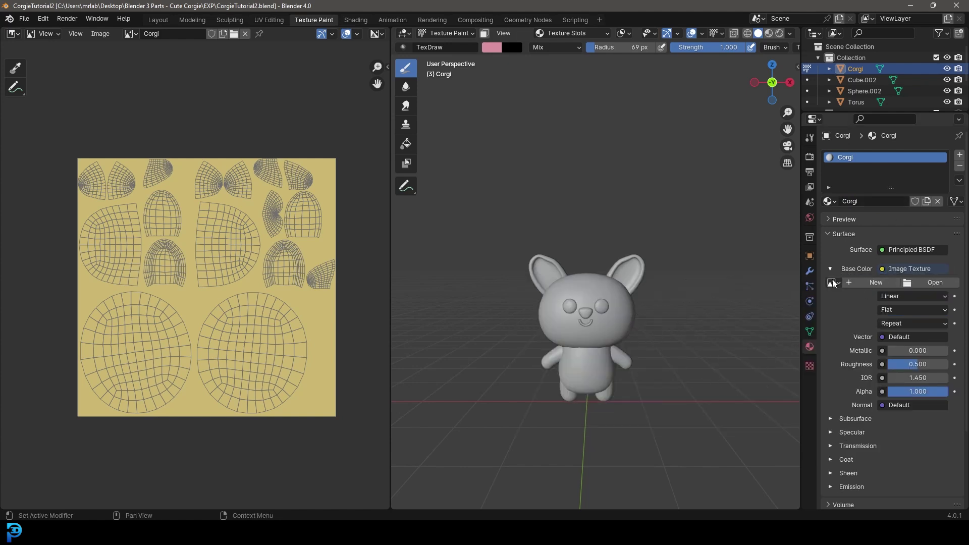
left_click(832, 283)
left_click(727, 300)
mouse_move(614, 319)
middle_mouse_down()
mouse_move(559, 324)
mouse_move(603, 328)
mouse_move(579, 237)
middle_mouse_up()
scroll(613, 337, "up", 3)
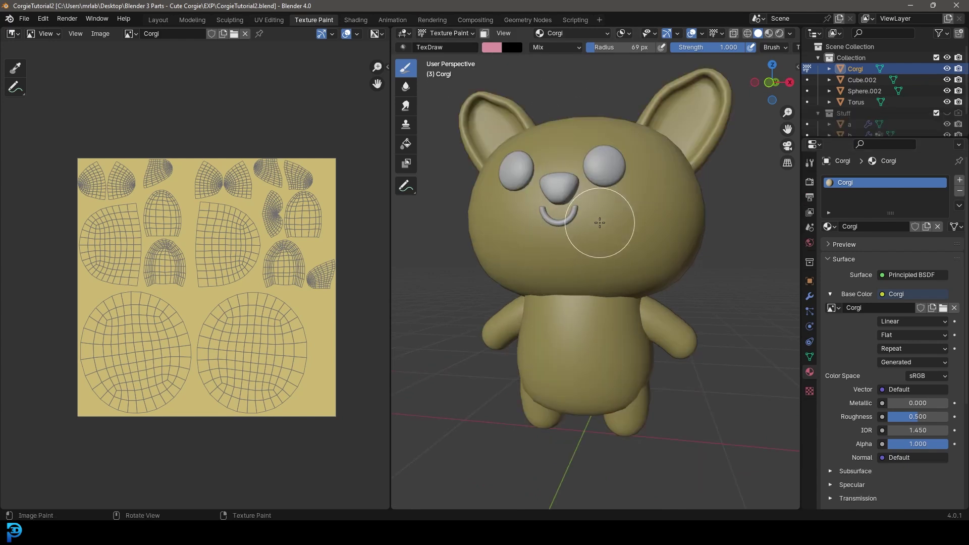
middle_click_drag(563, 237, 625, 176)
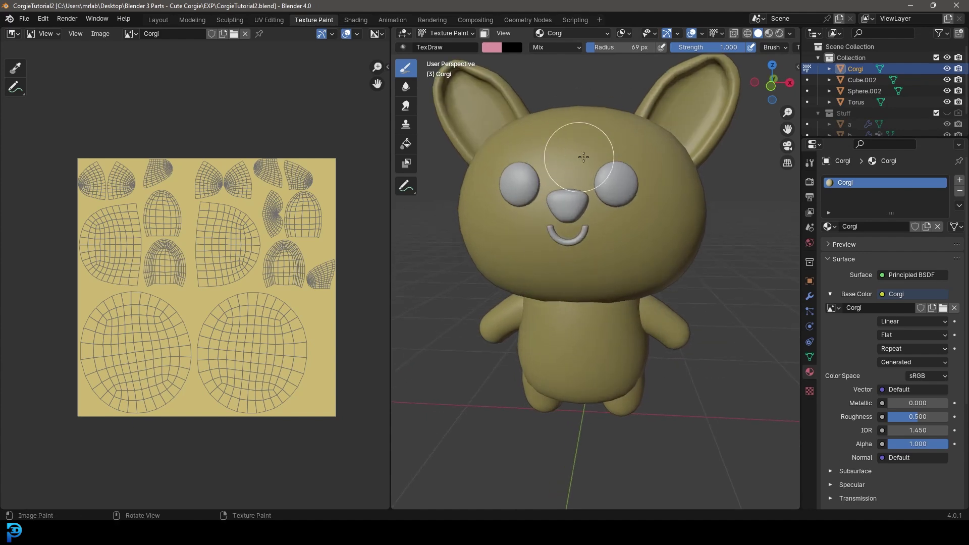
scroll(235, 271, "up", 2)
scroll(242, 277, "down", 3)
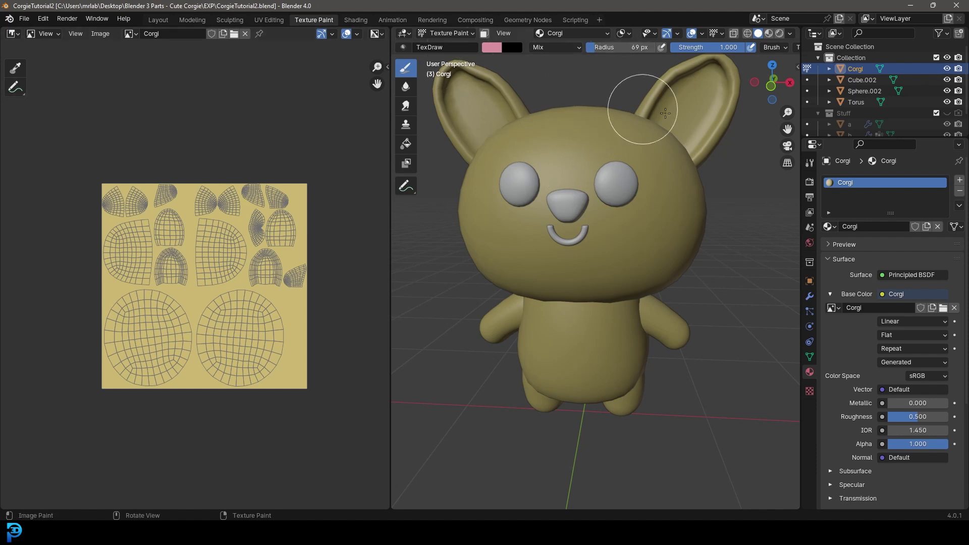
Set the brush color to a light peach and paint the front of the corgi's head and body
left_click(809, 163)
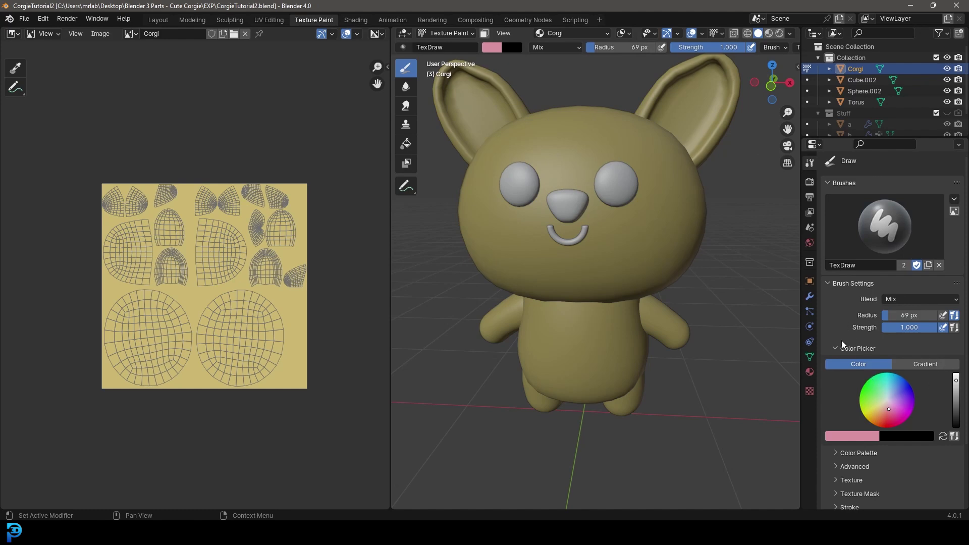
scroll(841, 342, "down", 2)
left_click_drag(956, 336, 956, 333)
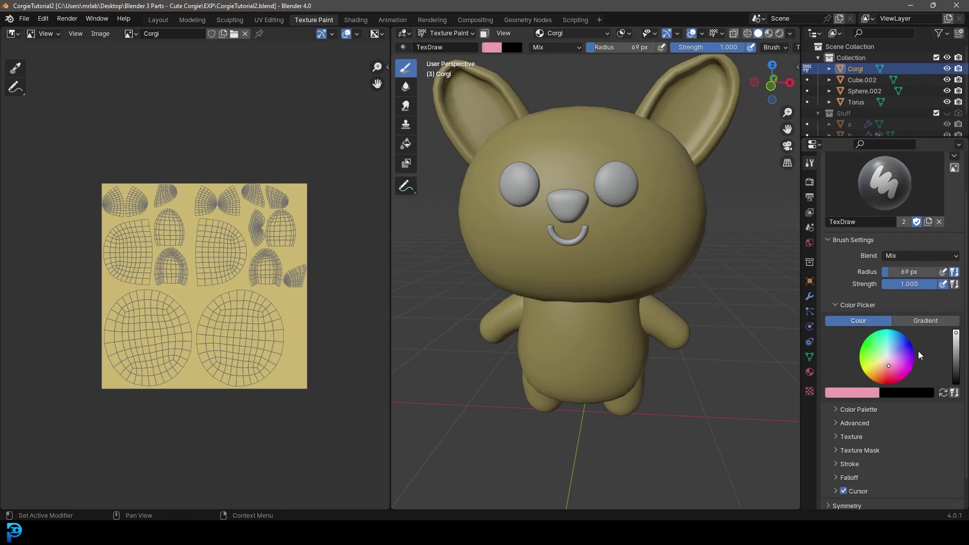
middle_click_drag(576, 355, 432, 336)
scroll(120, 229, "up", 3)
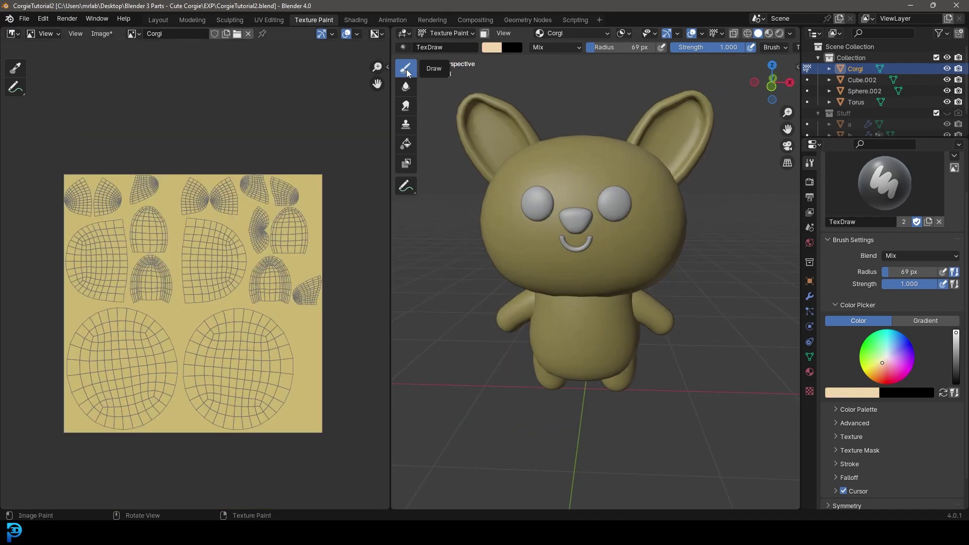
mouse_move(622, 163)
left_mouse_down()
mouse_move(656, 151)
mouse_move(462, 287)
mouse_move(732, 417)
left_mouse_up()
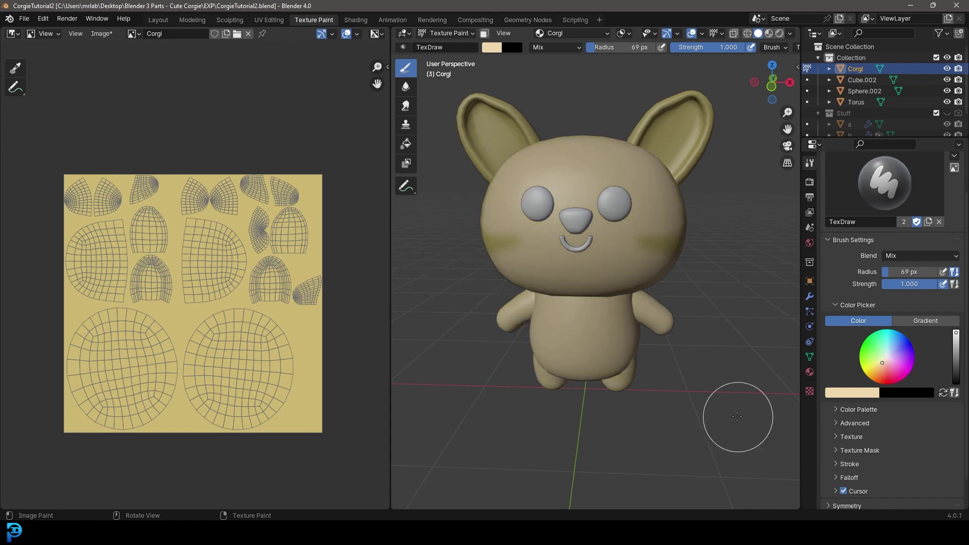
Paint the sides and back of the head, body, arms, legs and tail in the light peach color
middle_click_drag(709, 156, 638, 144)
left_click_drag(605, 154, 634, 250)
middle_click_drag(641, 252, 581, 236)
mouse_move(580, 236)
left_mouse_down()
mouse_move(568, 352)
mouse_move(656, 278)
mouse_move(497, 198)
mouse_move(625, 281)
mouse_move(590, 252)
left_mouse_up()
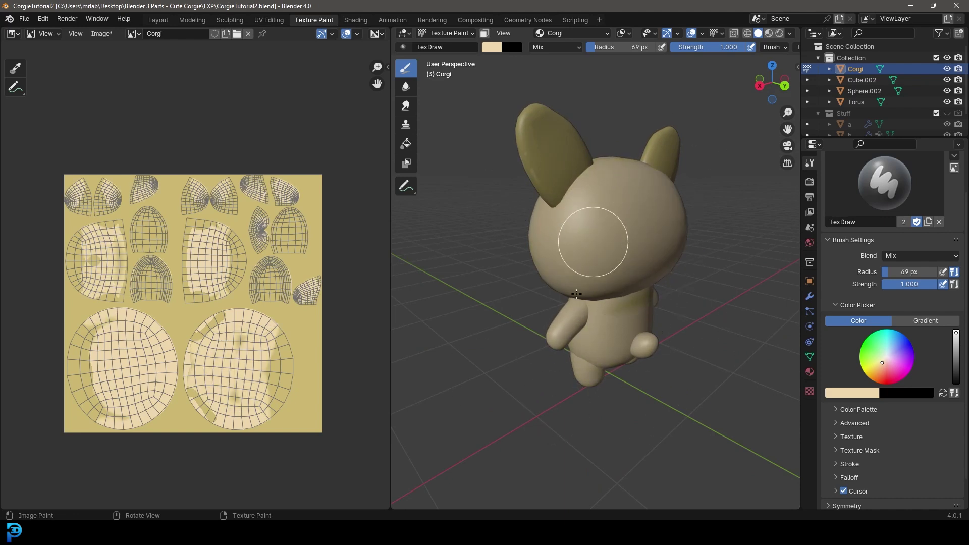
middle_click_drag(623, 303, 627, 353)
mouse_move(676, 317)
left_mouse_down()
mouse_move(612, 337)
mouse_move(655, 264)
mouse_move(623, 321)
left_mouse_up()
middle_click_drag(623, 320, 606, 383, "ctrl")
middle_click_drag(565, 302, 590, 348)
mouse_move(591, 348)
middle_mouse_down("ctrl")
mouse_move(574, 244)
mouse_move(560, 363)
middle_mouse_up("ctrl")
middle_click_drag(560, 363, 550, 323, "ctrl")
middle_click_drag(555, 298, 706, 303)
middle_click_drag(614, 264, 625, 202, "ctrl")
middle_click_drag(702, 231, 662, 269)
Recalculate the normals of the whole corgi mesh in Edit Mode and return to Texture Paint mode
scroll(664, 271, "up", 2)
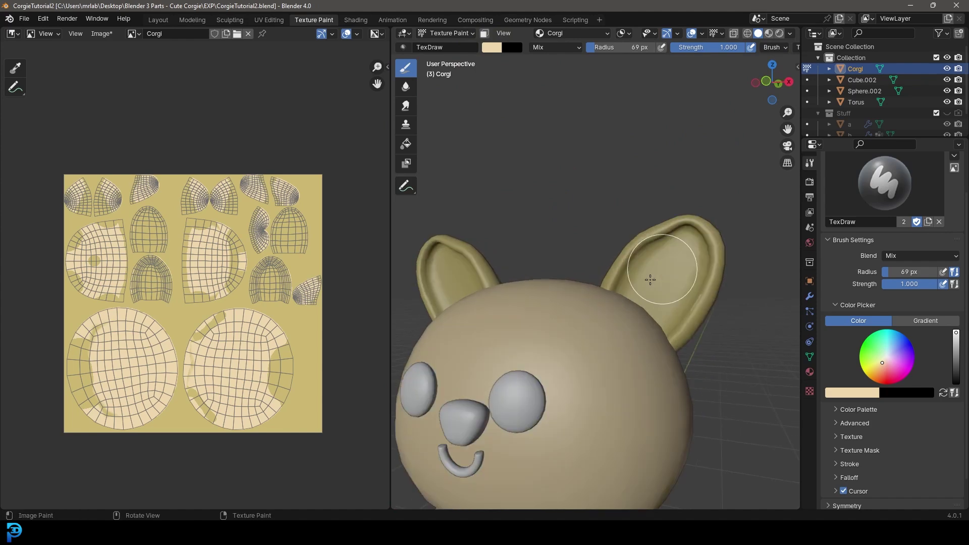
scroll(616, 258, "down", 2)
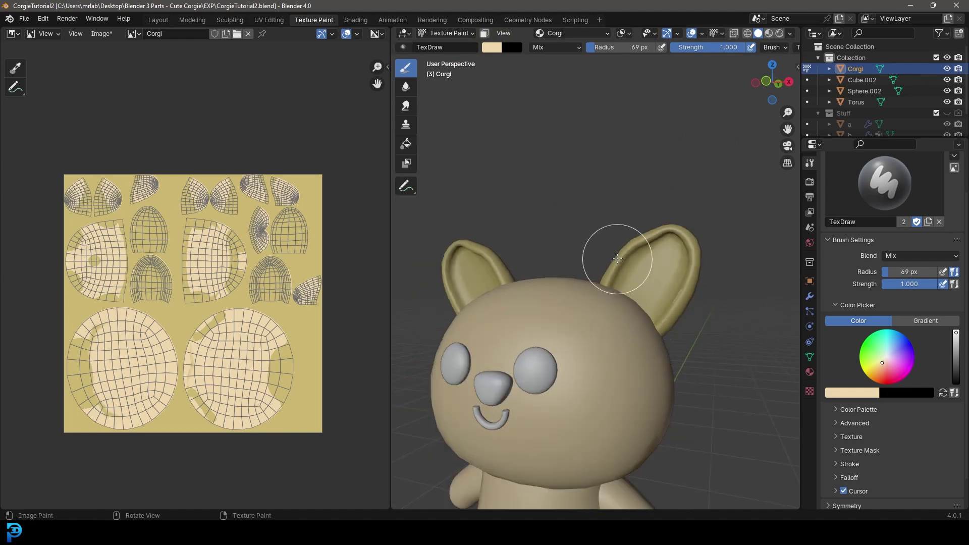
scroll(617, 259, "down", 2)
key("Tab")
mouse_move(640, 250)
middle_mouse_down()
mouse_move(615, 303)
mouse_move(652, 216)
middle_mouse_up()
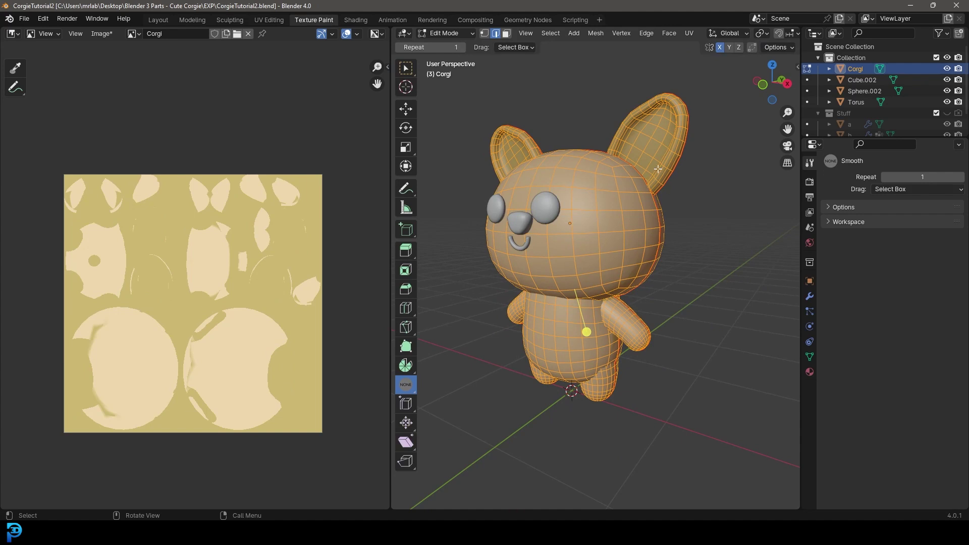
key("alt+n")
left_click(628, 179)
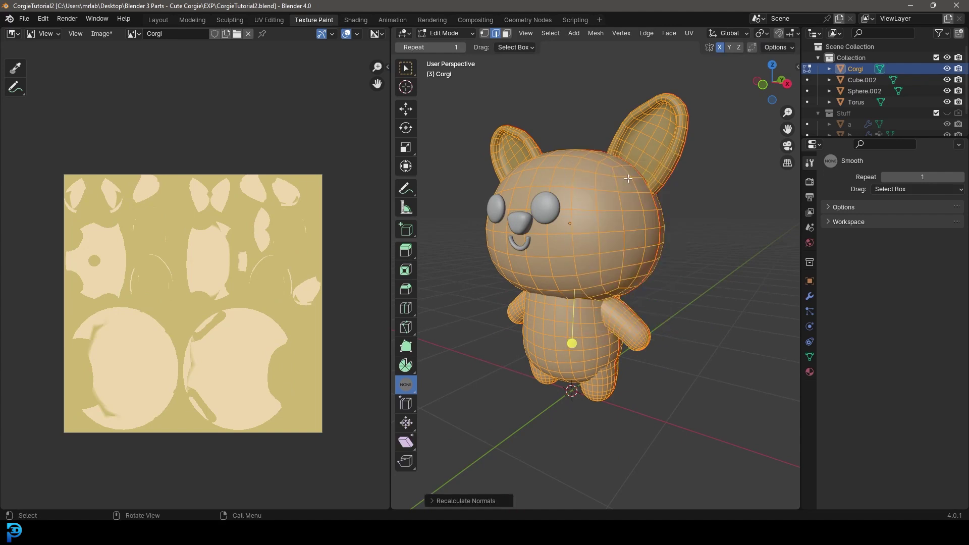
left_click(438, 34)
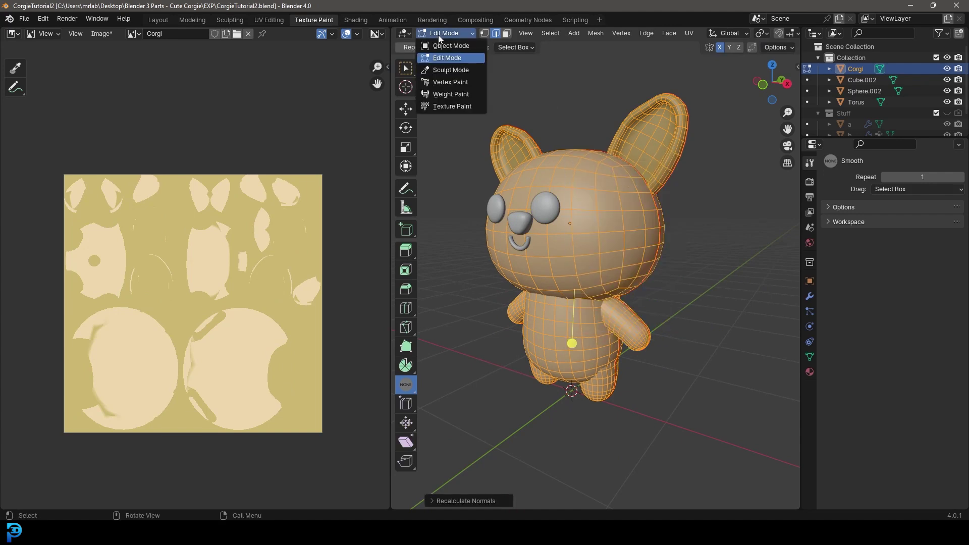
left_click(452, 106)
Paint the fronts and backs of both ears light peach, checking the model from all sides for missed areas
middle_click_drag(703, 195, 497, 189)
mouse_move(497, 190)
left_mouse_down()
mouse_move(552, 222)
mouse_move(609, 276)
left_mouse_up()
middle_click_drag(610, 282, 582, 215)
scroll(634, 320, "up", 3)
scroll(696, 360, "down", 4)
middle_click_drag(694, 349, 667, 434)
middle_click_drag(610, 299, 729, 217)
mouse_move(601, 279)
left_mouse_down()
mouse_move(611, 359)
mouse_move(625, 326)
left_mouse_up()
middle_click_drag(624, 323, 731, 374)
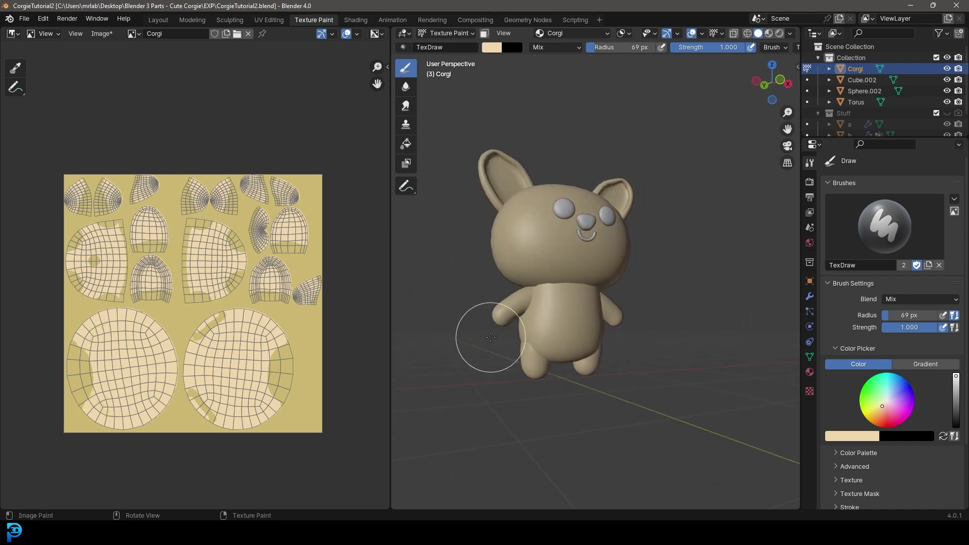
middle_click_drag(489, 232, 566, 160)
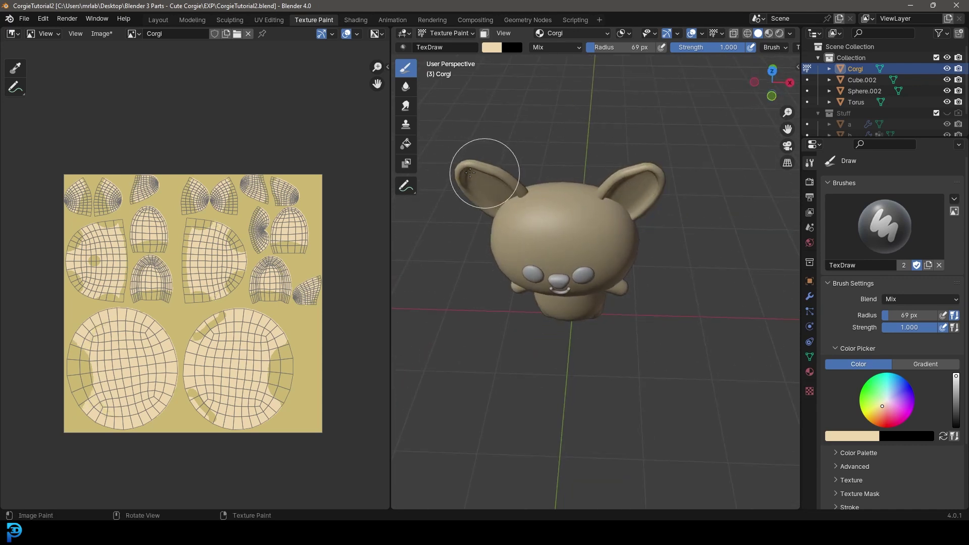
middle_click_drag(644, 151, 598, 150)
scroll(397, 271, "up", 3)
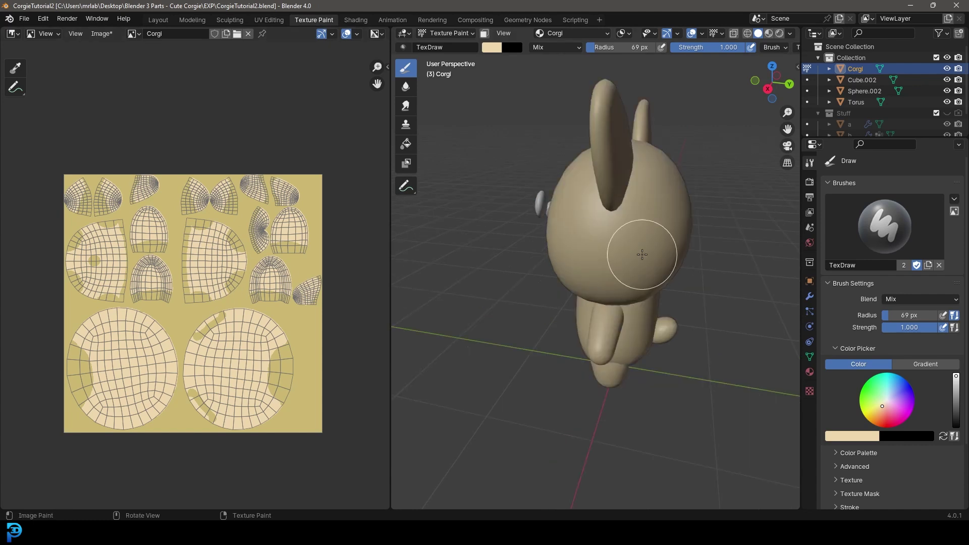
scroll(630, 262, "down", 2)
middle_click_drag(617, 260, 743, 231)
Set the brush color to a salmon pink and frame the inside of one ear from the front
key("KP_1")
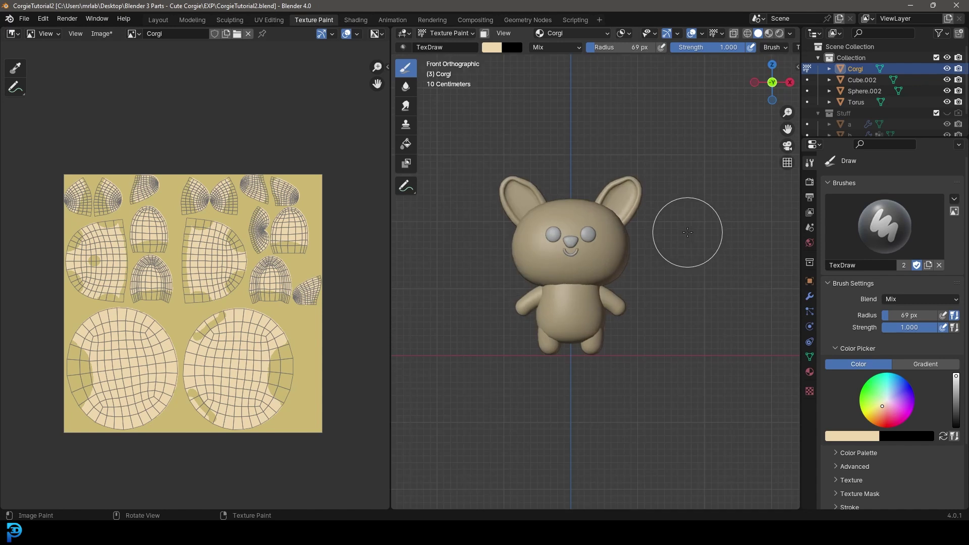
scroll(580, 247, "up", 3)
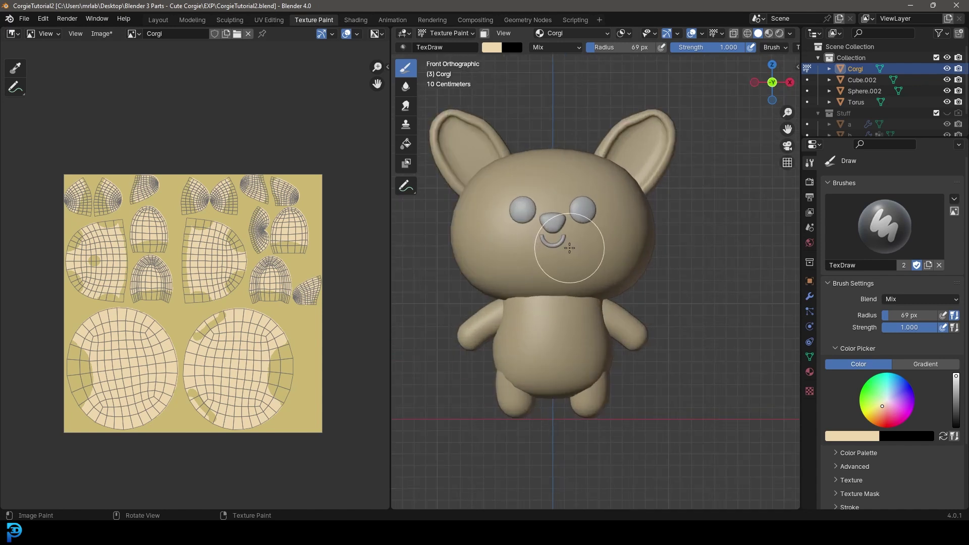
left_click(886, 413)
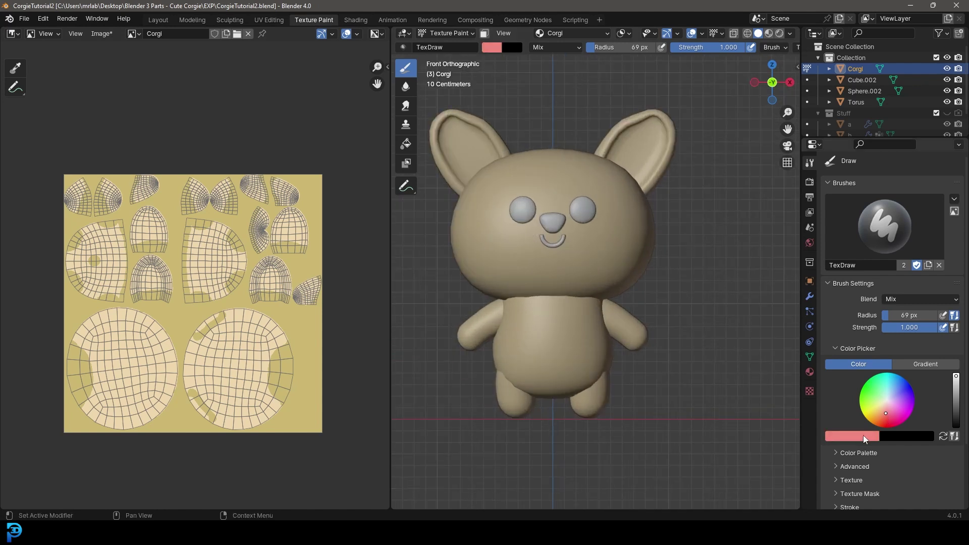
scroll(567, 207, "up", 5)
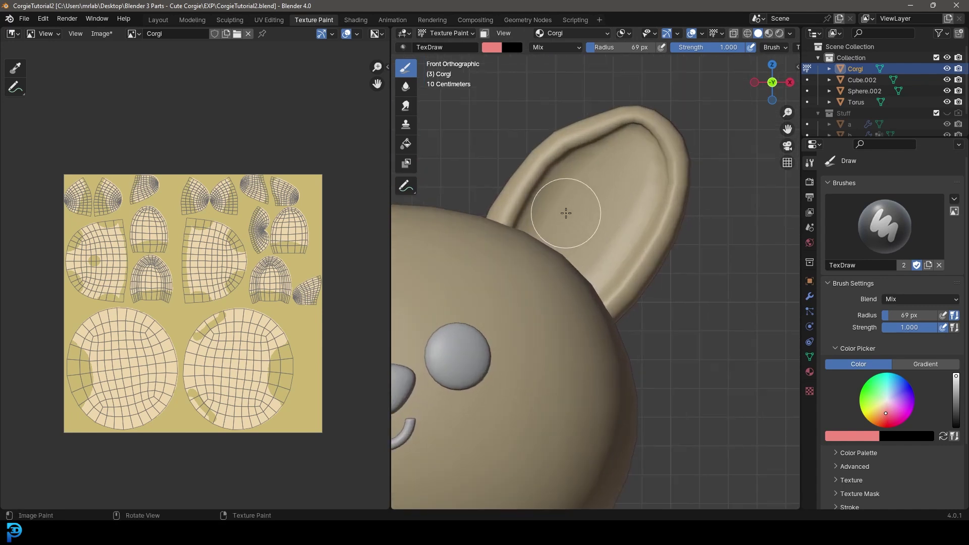
scroll(566, 187, "up", 1)
middle_click_drag(623, 211, 591, 248)
left_click_drag(592, 248, 579, 238)
key("ctrl+z")
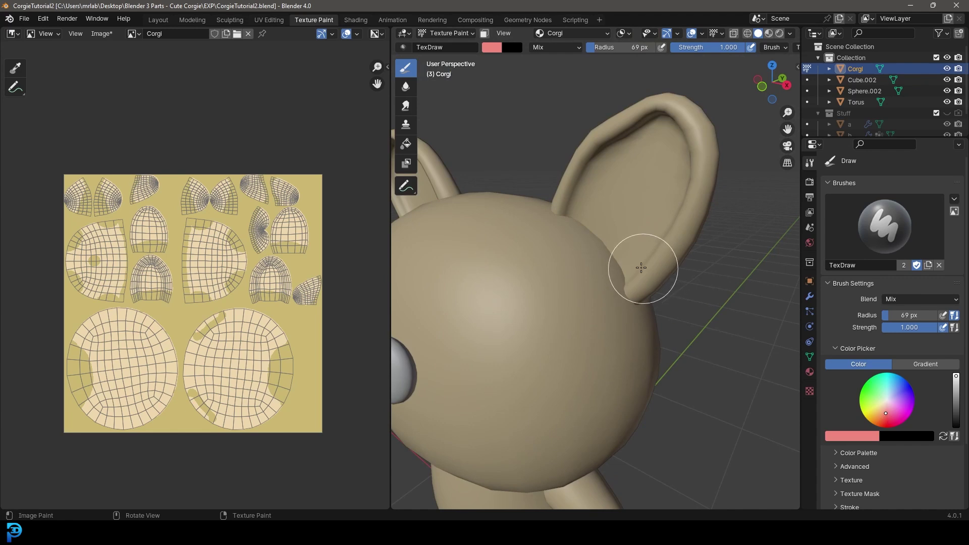
Select the tips of both ears in Edit Mode and extend the selection to all their linked geometry
scroll(639, 265, "down", 5)
key("Tab")
middle_click_drag(577, 240, 622, 227)
scroll(565, 212, "down", 4)
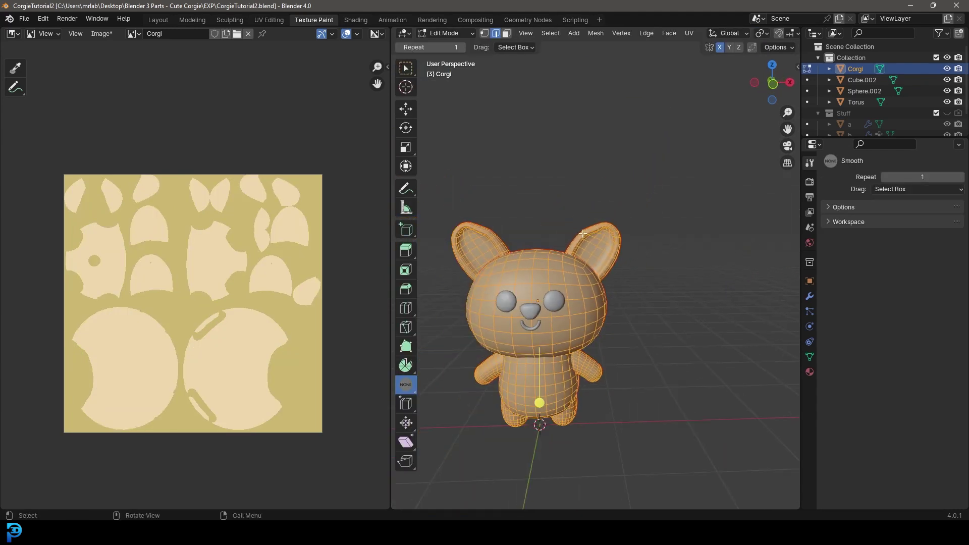
middle_click_drag(453, 173, 508, 187, "shift")
left_click_drag(496, 178, 691, 249)
scroll(455, 225, "up", 4)
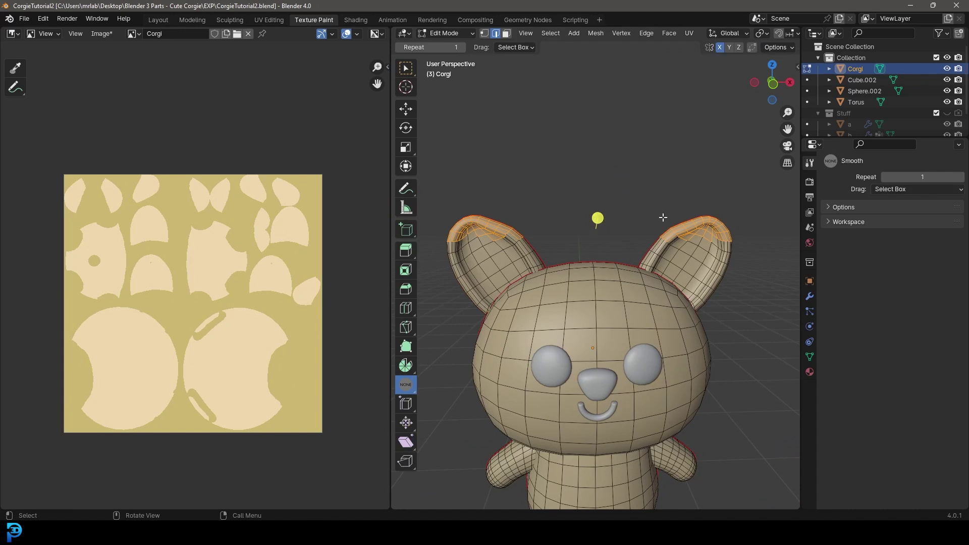
key("ctrl+l")
key("g")
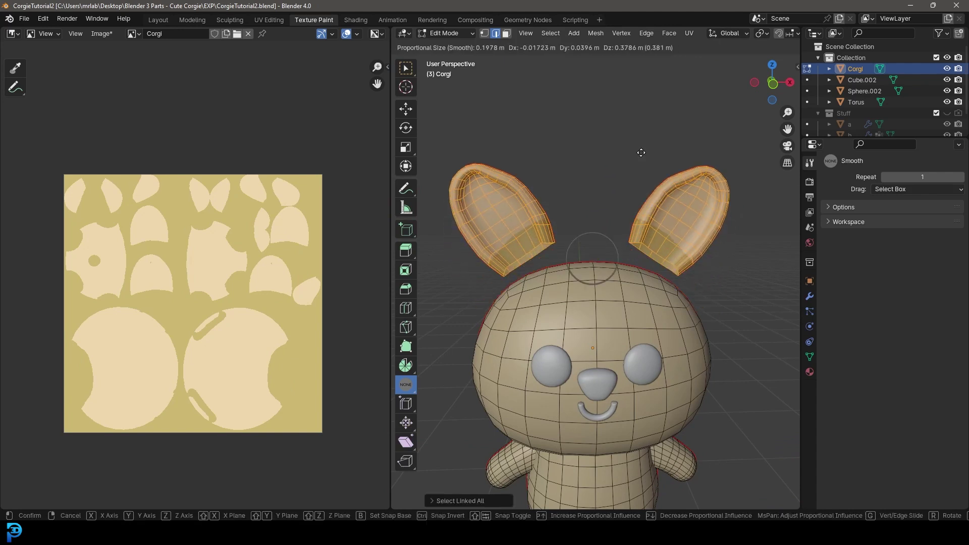
key("Escape")
Invert the selection, hide everything except the ears, and return to Texture Paint mode
key("ctrl+i")
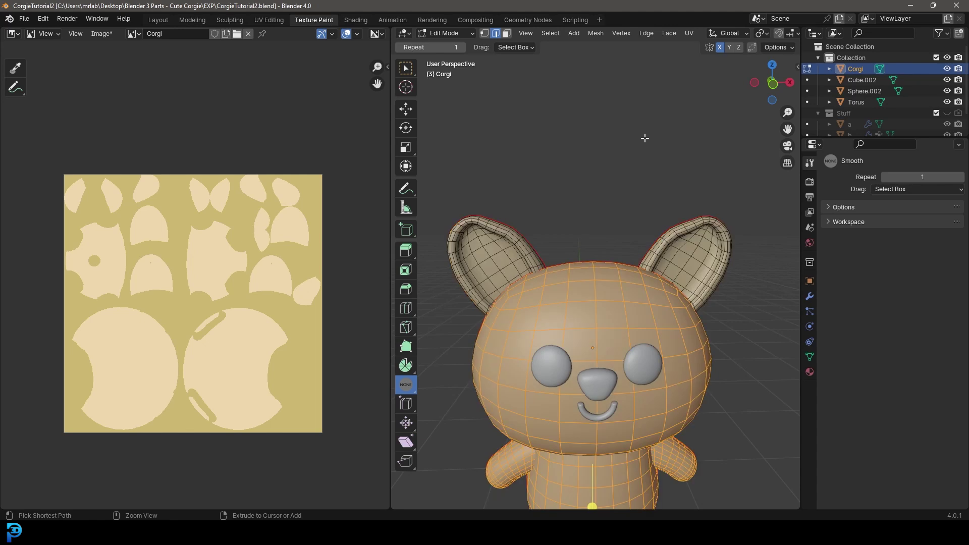
key("h")
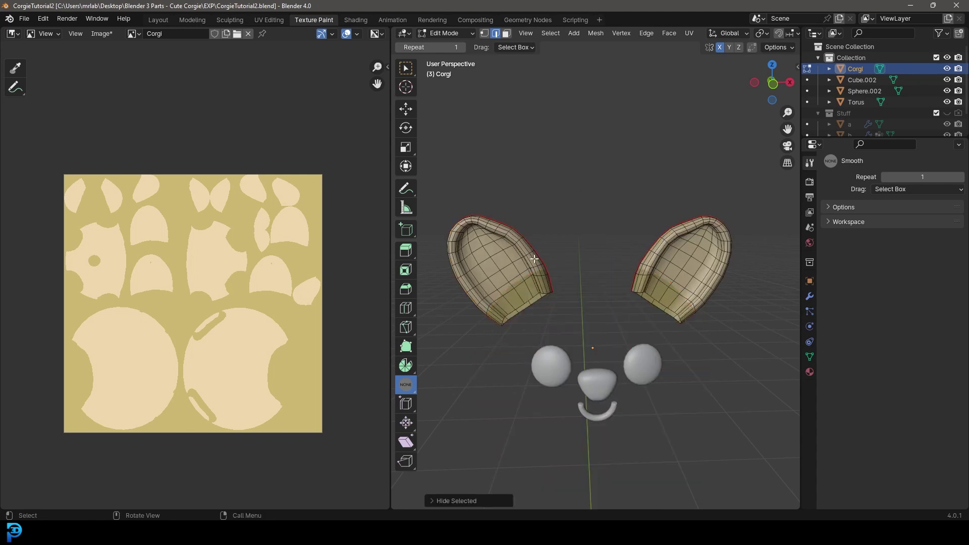
middle_click_drag(536, 268, 547, 161)
left_click(444, 33)
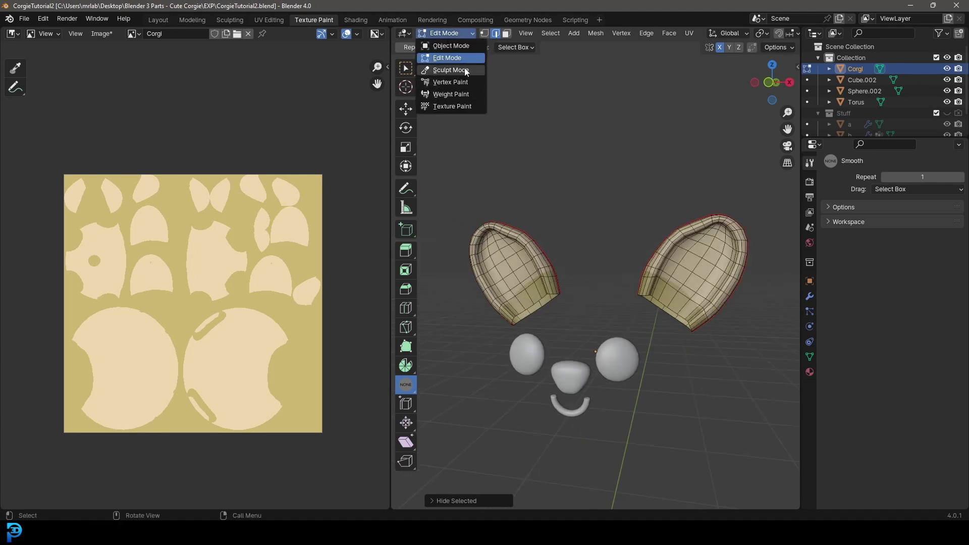
left_click(460, 107)
Paint the inner surfaces of the isolated ears salmon pink from the front view, leaving the rims peach
middle_click_drag(720, 210, 670, 234)
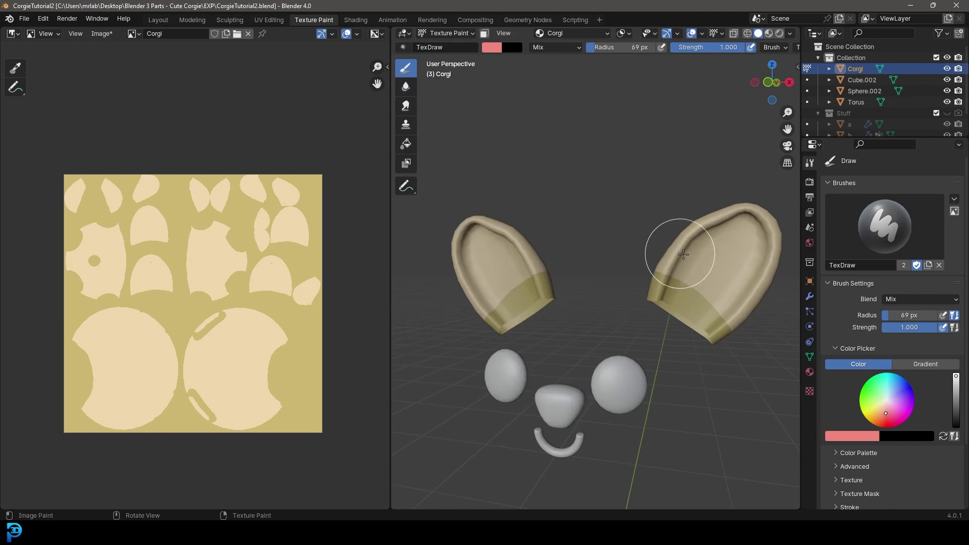
key("KP_1")
scroll(489, 303, "up", 6)
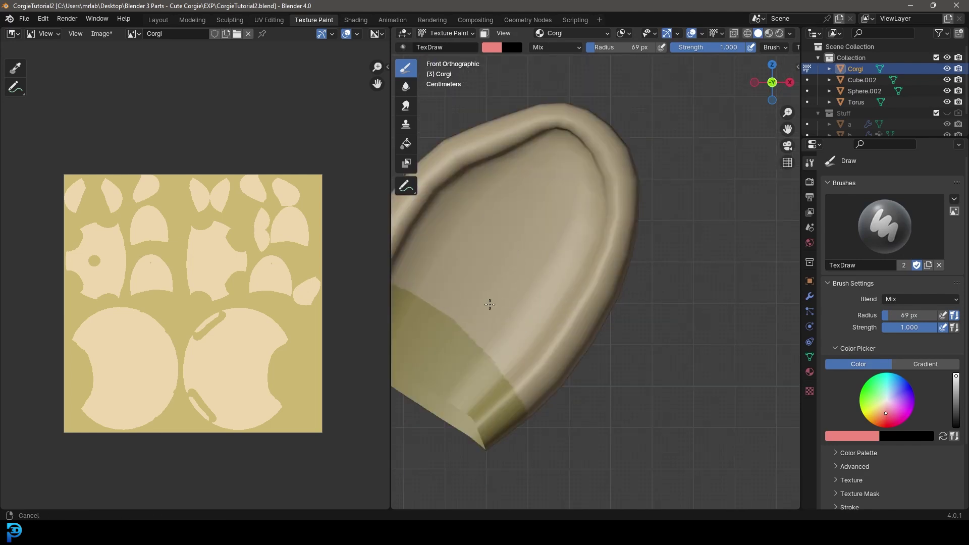
mouse_move(497, 316)
left_mouse_down()
mouse_move(516, 254)
mouse_move(614, 165)
mouse_move(580, 181)
mouse_move(473, 320)
mouse_move(513, 233)
mouse_move(601, 143)
mouse_move(664, 165)
mouse_move(532, 385)
mouse_move(637, 161)
mouse_move(552, 162)
mouse_move(510, 217)
mouse_move(515, 361)
mouse_move(631, 218)
mouse_move(616, 173)
left_mouse_up()
scroll(612, 287, "down", 6)
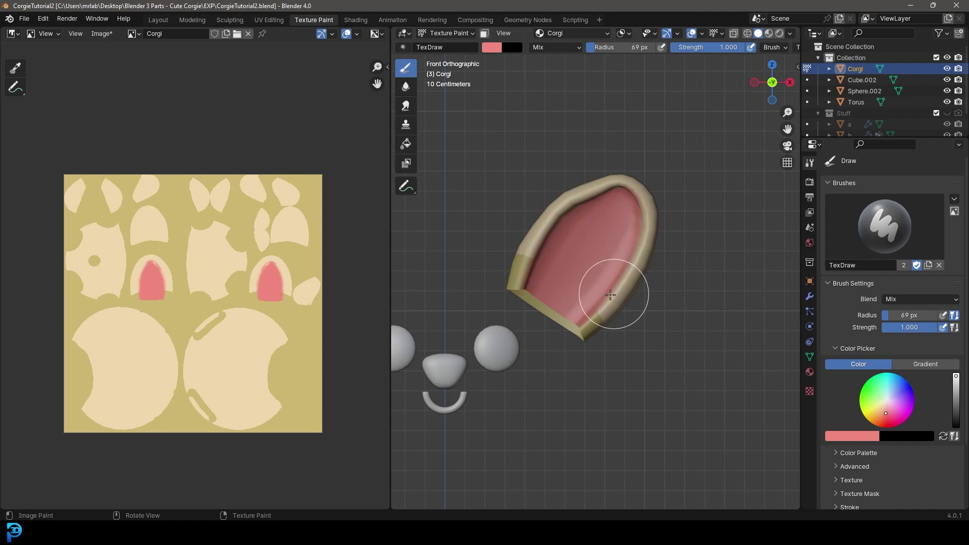
scroll(585, 272, "up", 4)
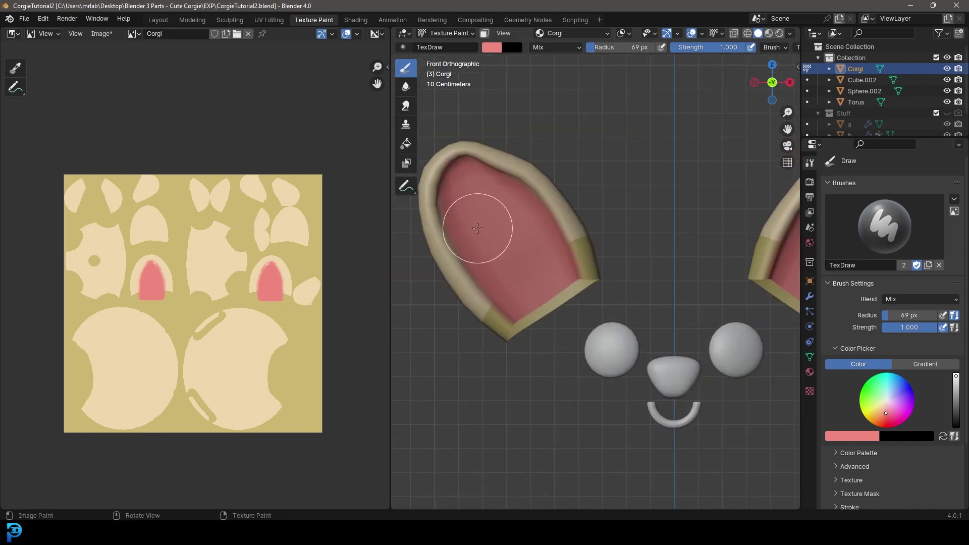
scroll(529, 256, "down", 3)
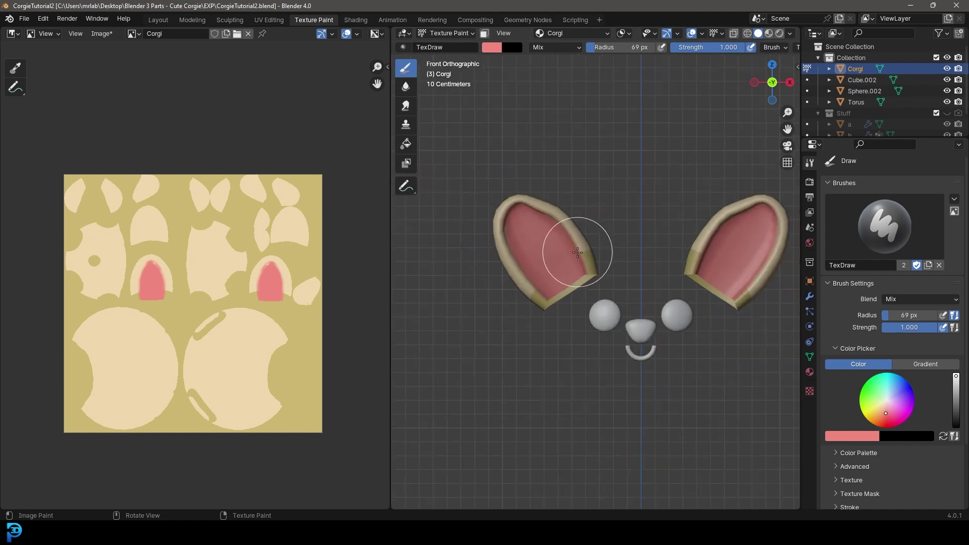
Try painting an ear's rim pink with X mirror symmetry enabled and undo the stroke
key("n")
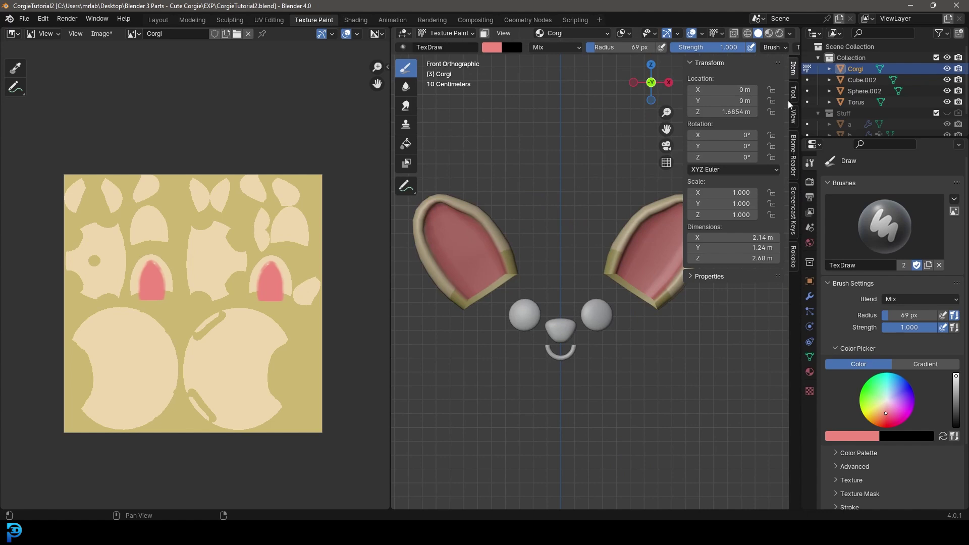
scroll(903, 455, "down", 5)
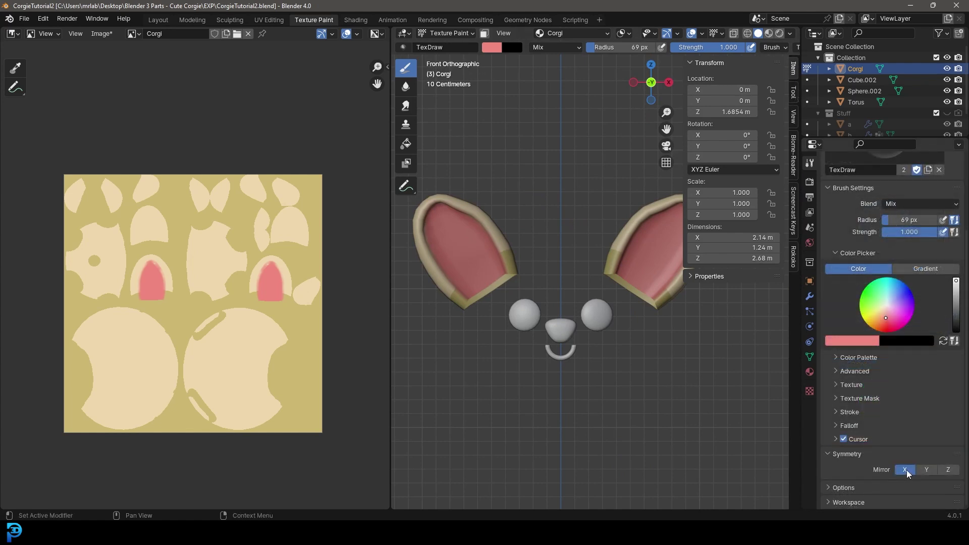
left_click_drag(617, 223, 612, 290)
key("super")
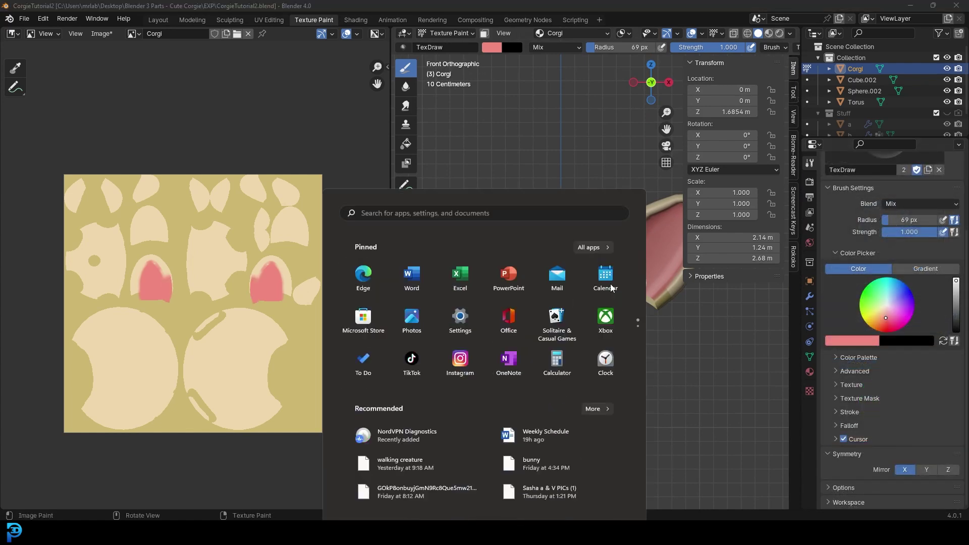
left_click(584, 119)
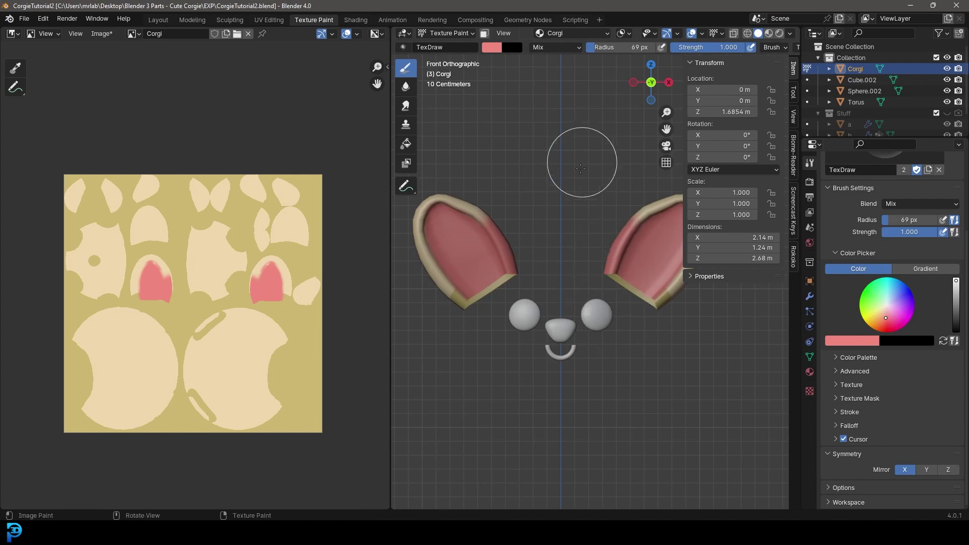
key("ctrl+z")
Test a brush stroke with X mirror symmetry disabled, undo it, and enable X mirroring again
left_click(903, 469)
left_click_drag(569, 238, 604, 293)
key("ctrl+z")
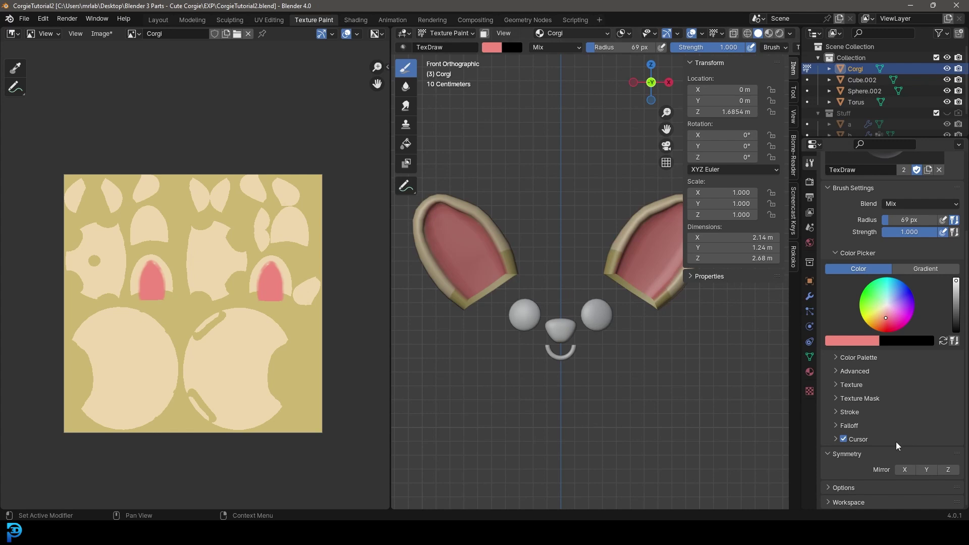
left_click(902, 470)
Examine the pink paint inside one ear up close, especially around the tip and rim
scroll(575, 287, "down", 3)
middle_click_drag(631, 247, 601, 252, "shift")
scroll(602, 245, "up", 3)
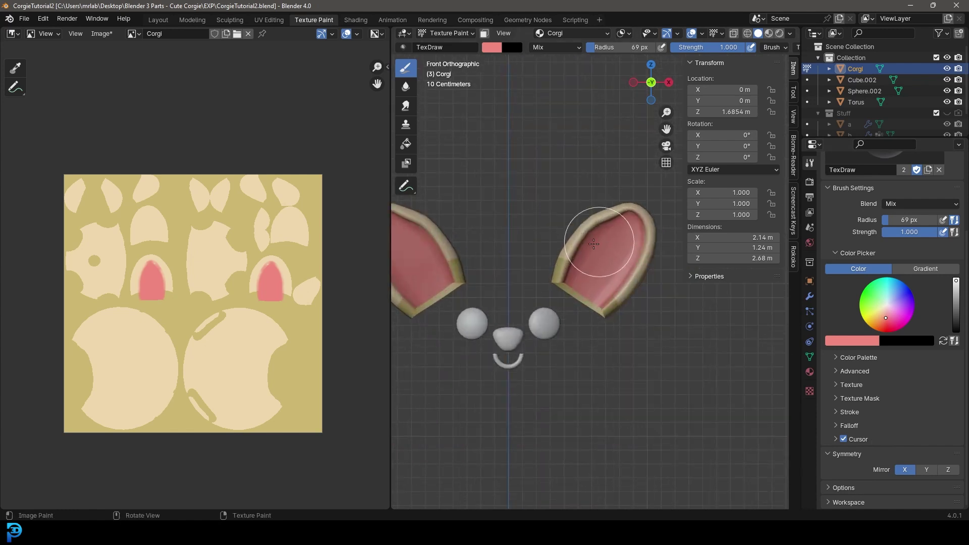
scroll(605, 275, "up", 3)
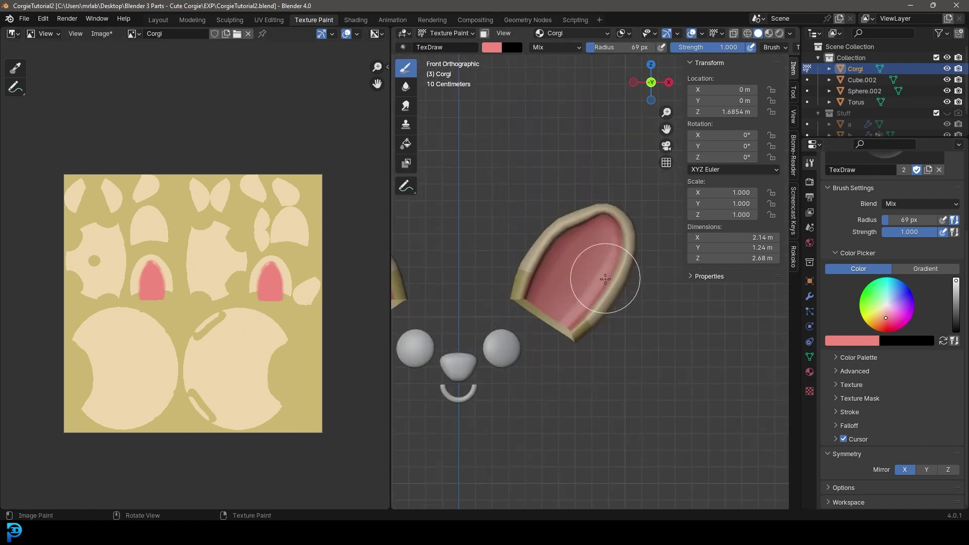
scroll(578, 268, "down", 4)
middle_click_drag(577, 271, 607, 243)
scroll(592, 262, "up", 4)
scroll(586, 285, "up", 3)
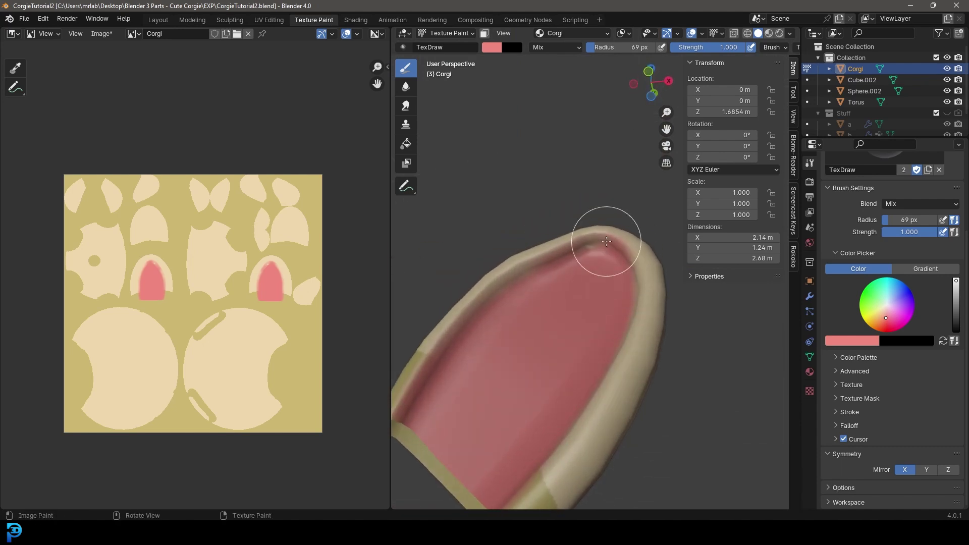
scroll(609, 244, "up", 4)
scroll(530, 313, "down", 4)
middle_click_drag(529, 314, 549, 340)
scroll(548, 340, "down", 5)
Reveal all hidden corgi geometry in Edit Mode with nothing selected, and return to Texture Paint mode in the front view
key("Tab")
scroll(582, 198, "down", 3)
middle_click_drag(582, 198, 577, 243)
scroll(577, 242, "up", 3)
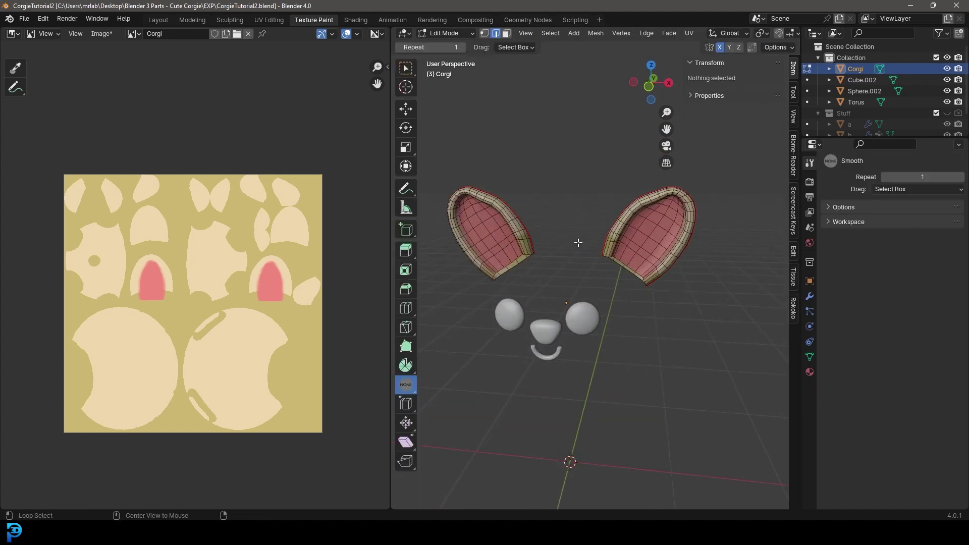
key("alt+h")
scroll(574, 244, "down", 3)
key("alt+a")
middle_click_drag(586, 357, 598, 330)
middle_click_drag(597, 330, 604, 258, "shift")
scroll(604, 257, "up", 2)
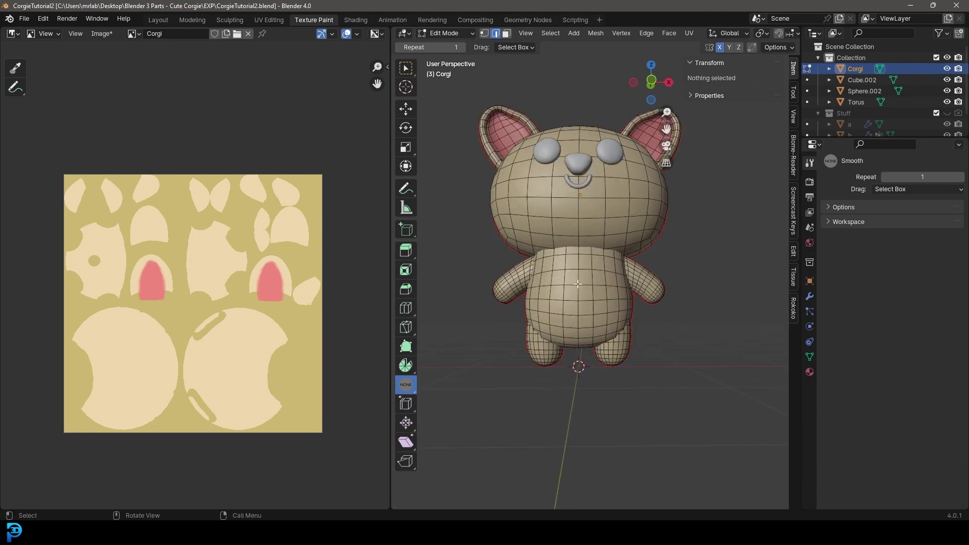
left_click(446, 34)
left_click(448, 107)
key("KP_1")
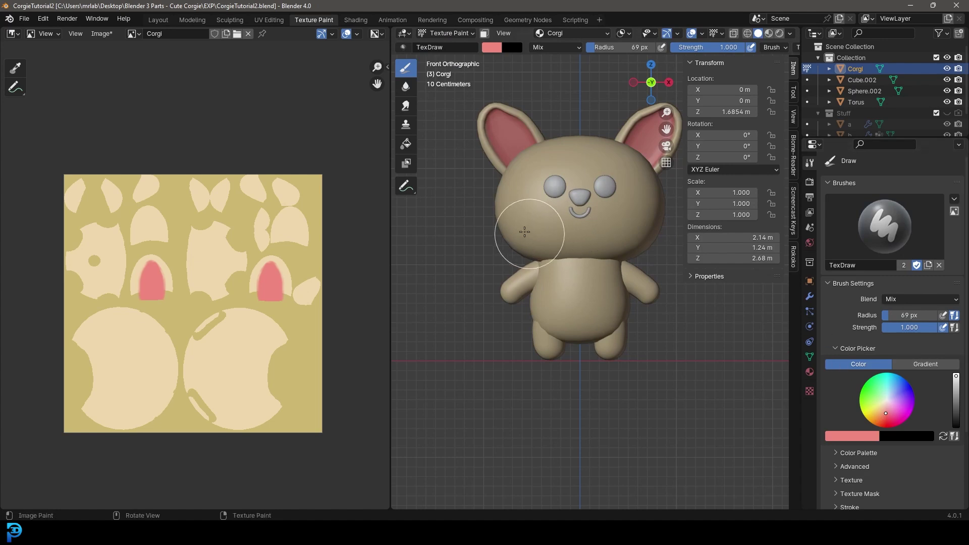
Sample the peach coat color from the texture image and adjust the brush color to a darker reddish brown
scroll(535, 235, "up", 2)
left_click(861, 435)
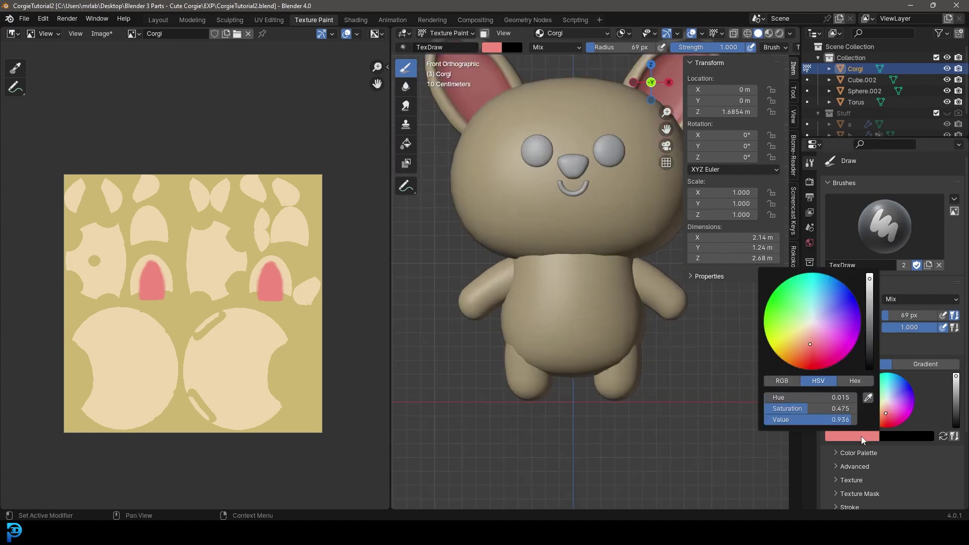
left_click(869, 398)
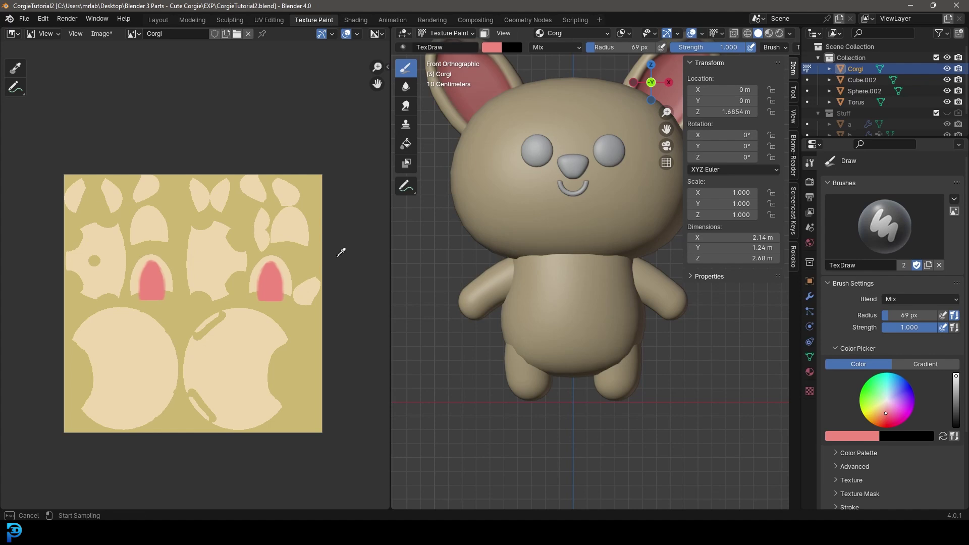
left_click(245, 345)
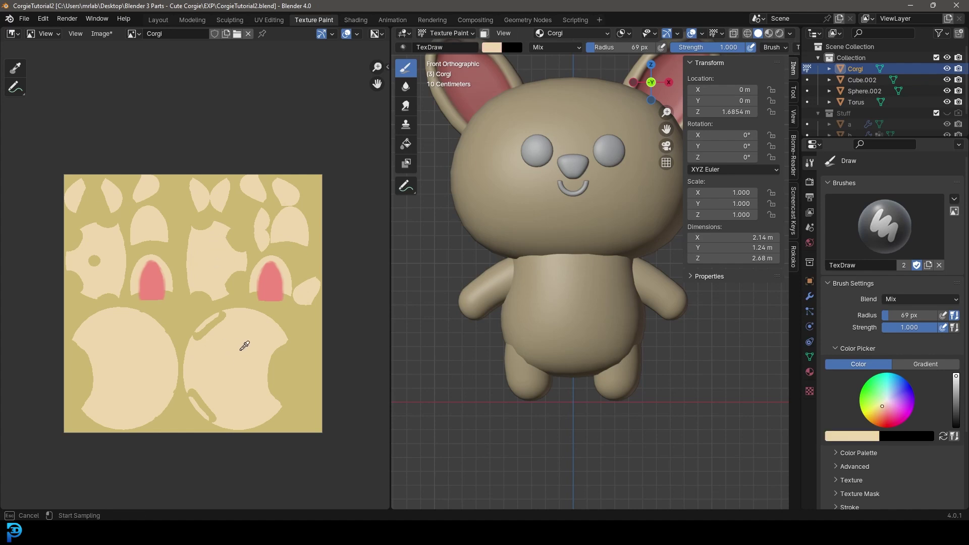
scroll(577, 255, "up", 2)
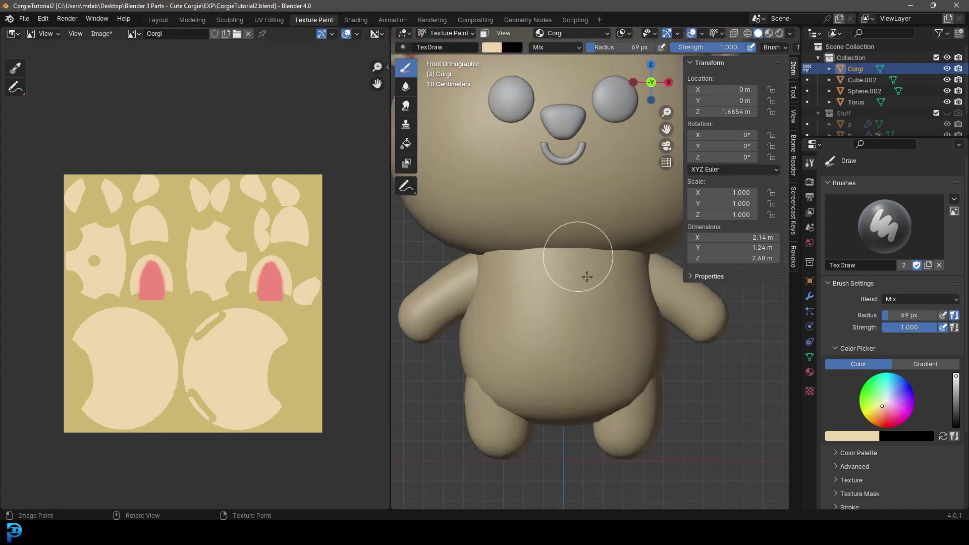
left_click_drag(956, 377, 955, 392)
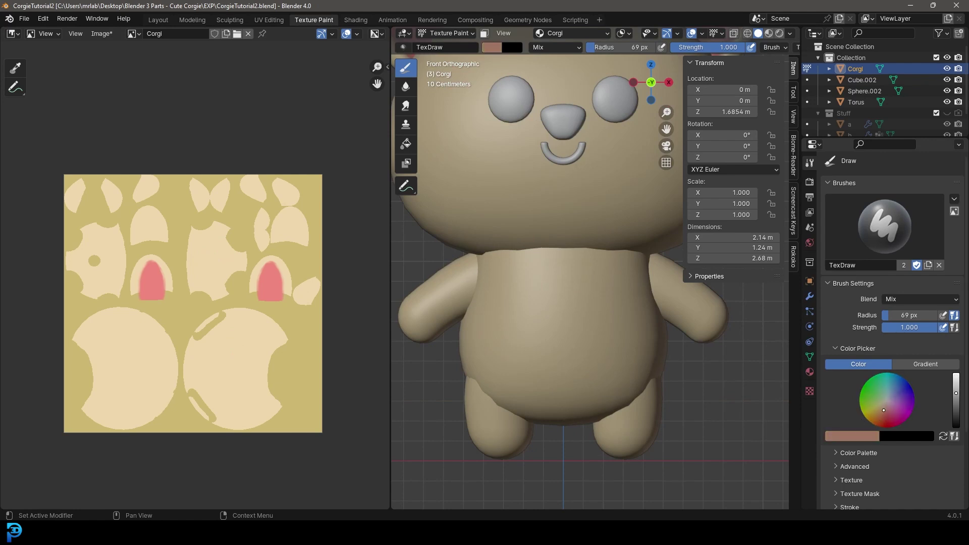
Enlarge the brush radius to 155 px and paint a reddish-brown oval patch on the belly
scroll(545, 315, "up", 3)
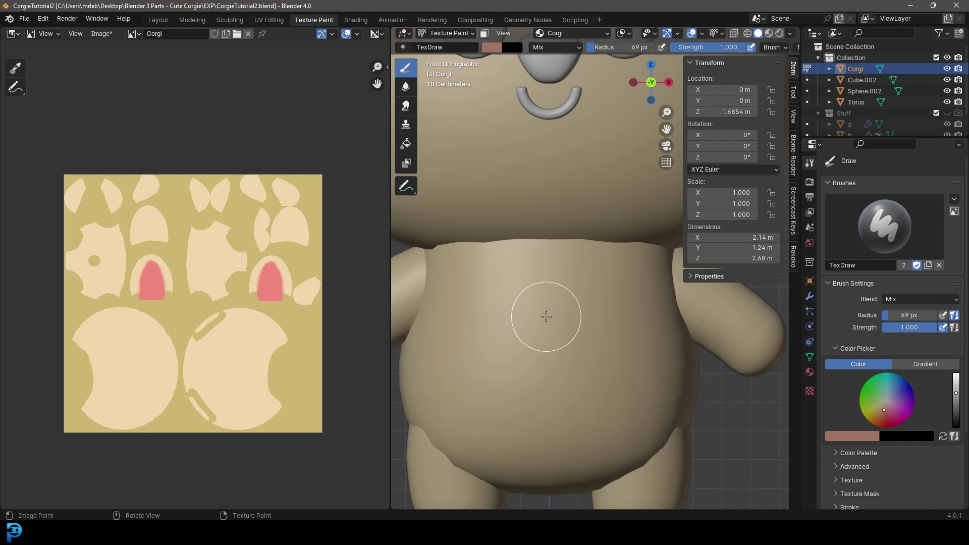
scroll(550, 317, "down", 2)
key("f")
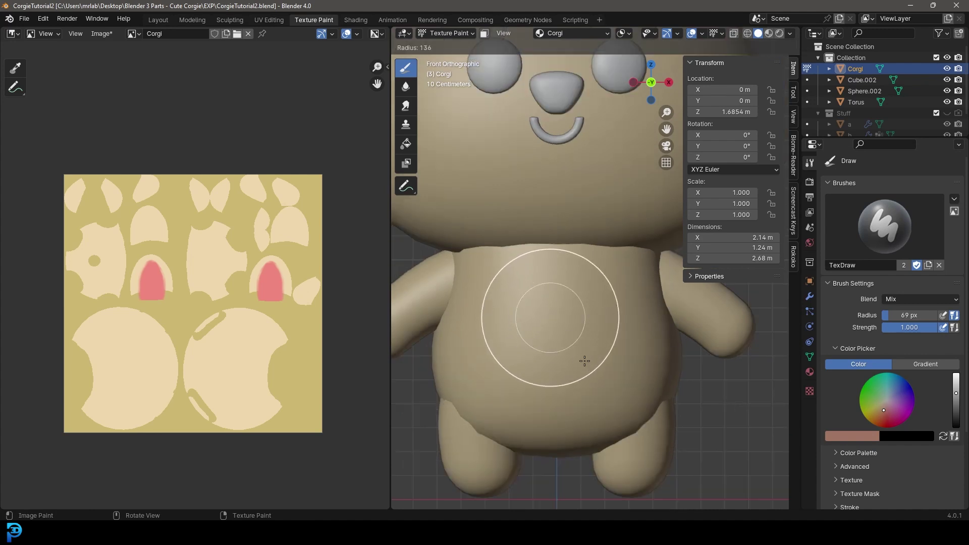
left_click(589, 372)
mouse_move(556, 348)
left_mouse_down()
mouse_move(534, 346)
mouse_move(554, 363)
mouse_move(532, 311)
mouse_move(573, 285)
mouse_move(534, 303)
mouse_move(539, 340)
mouse_move(570, 301)
left_mouse_up()
scroll(595, 355, "down", 5)
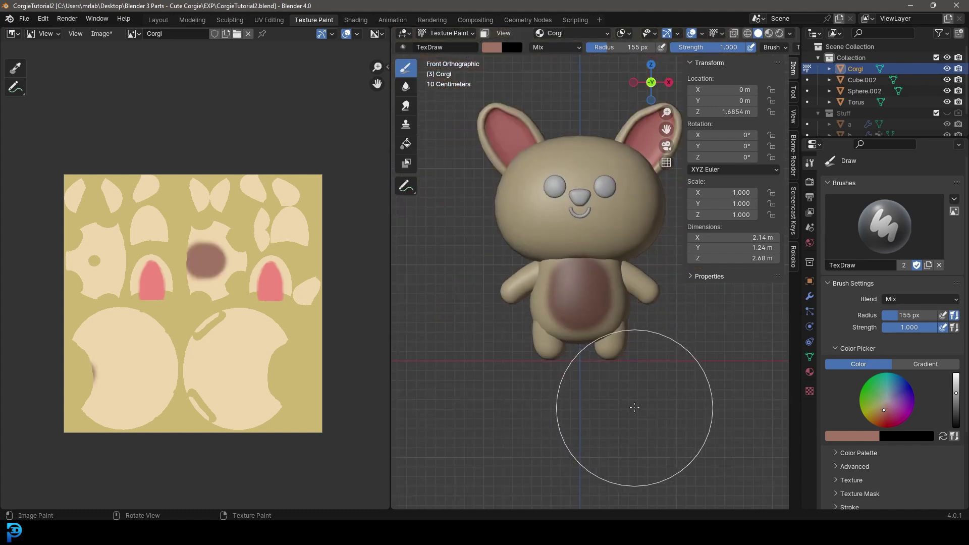
Reduce the brush radius to 41 px and fill in the upper edge of the belly patch below the head
mouse_move(538, 237)
middle_mouse_down()
mouse_move(471, 276)
mouse_move(575, 245)
mouse_move(534, 248)
middle_mouse_up()
scroll(558, 298, "up", 5)
scroll(576, 246, "up", 5)
key("f")
left_click(536, 239)
key("f")
left_click(472, 260)
middle_click_drag(472, 260, 478, 266)
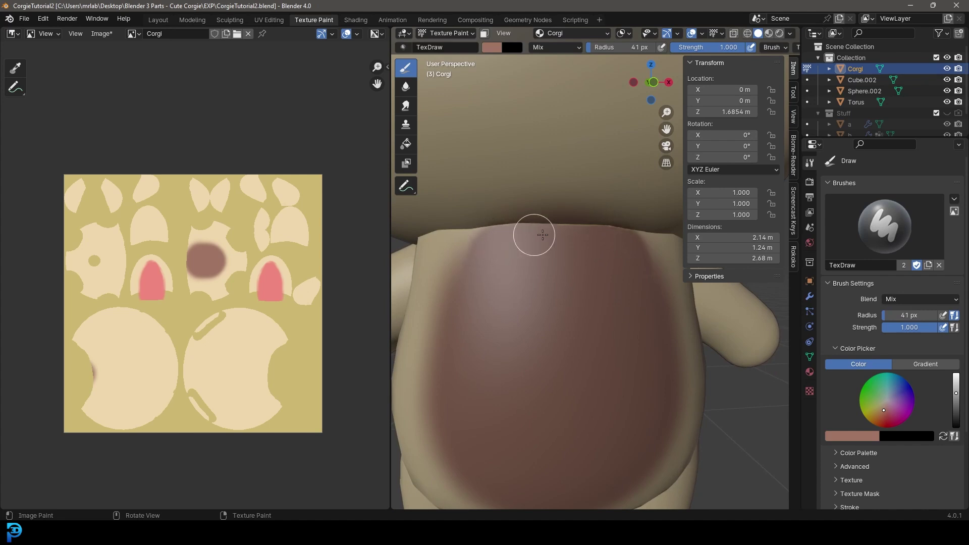
mouse_move(524, 236)
left_mouse_down()
mouse_move(468, 255)
mouse_move(467, 335)
left_mouse_up()
scroll(576, 353, "down", 5)
middle_click_drag(576, 353, 572, 361)
scroll(572, 361, "up", 1)
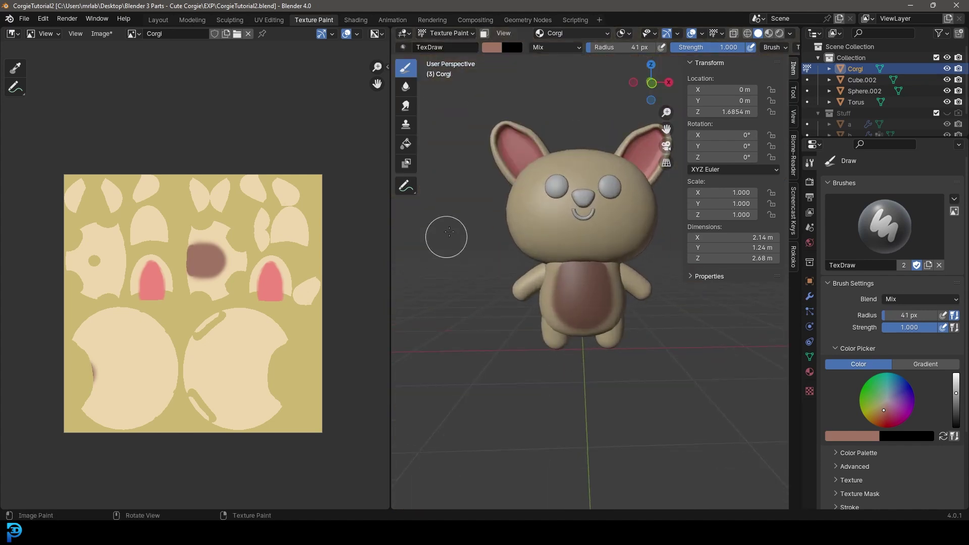
Save the painted texture image as Corgi.png in the Desktop folder
left_click(103, 34)
left_click(123, 159)
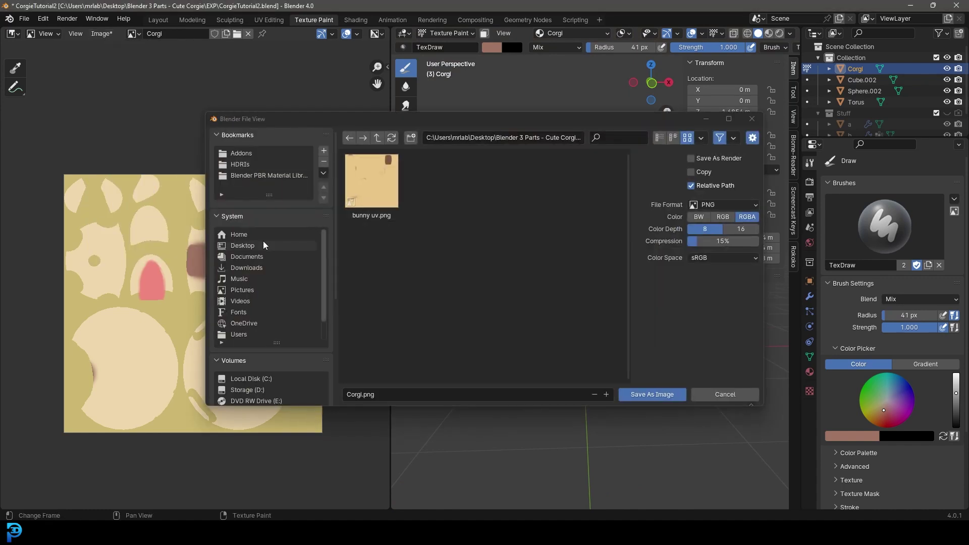
left_click(251, 245)
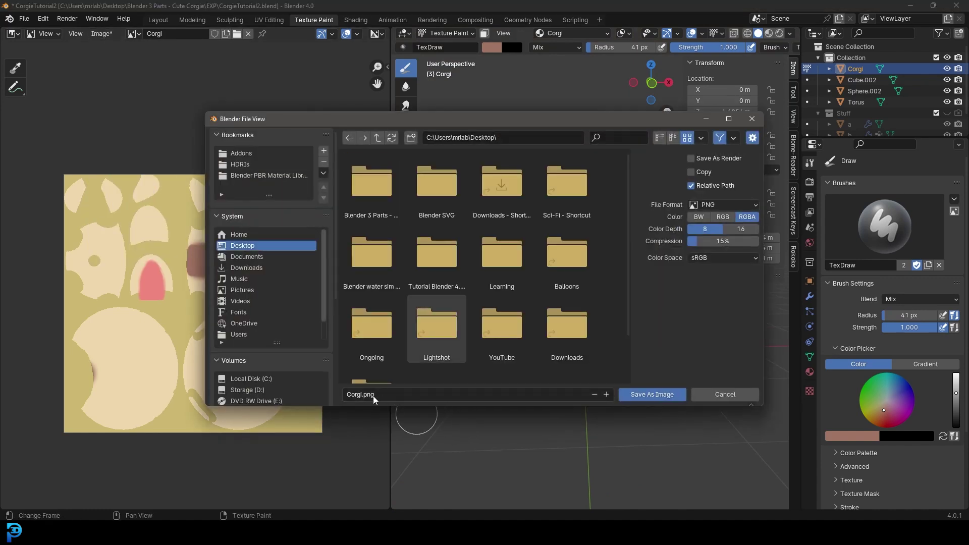
left_click(651, 395)
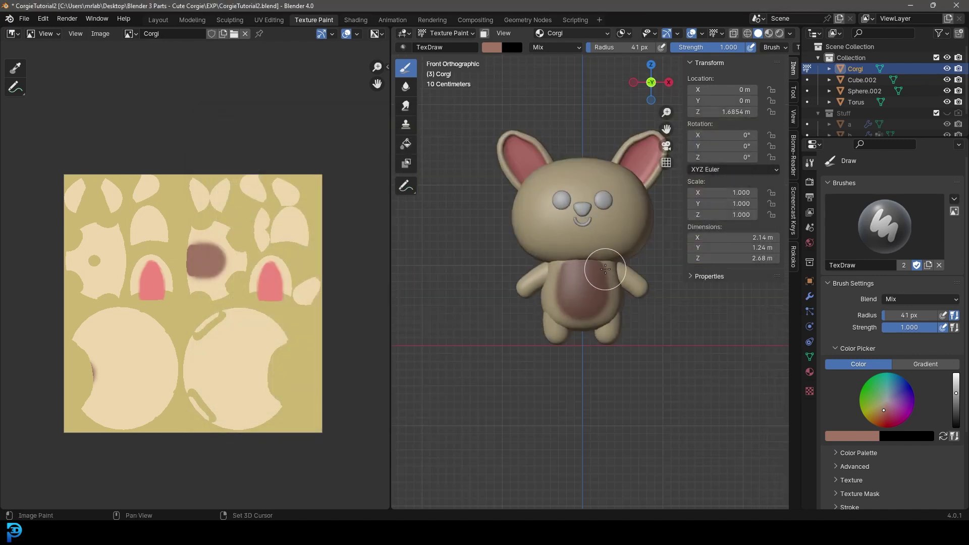
Set the brush color to a light pink at full brightness for the cheeks
key("KP_1")
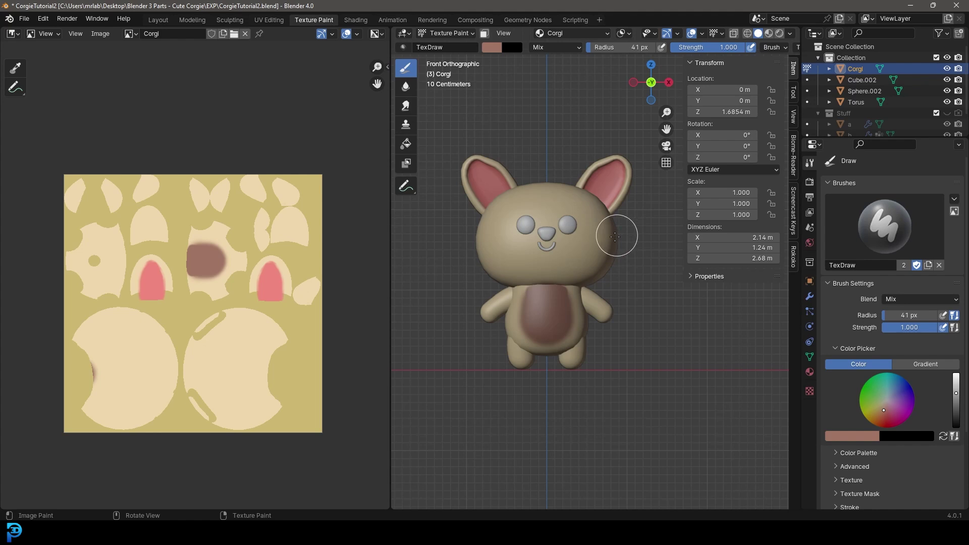
scroll(618, 234, "up", 3)
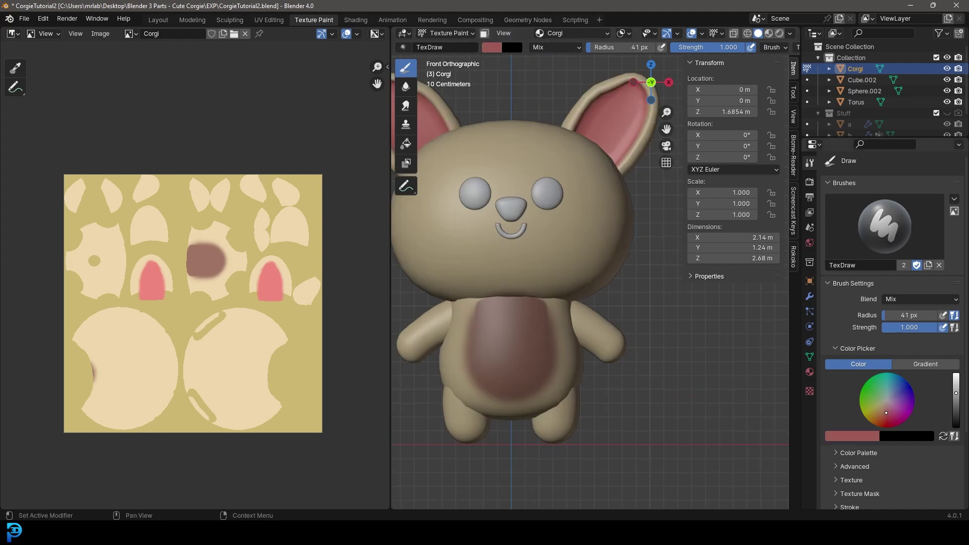
left_click_drag(954, 389, 956, 377)
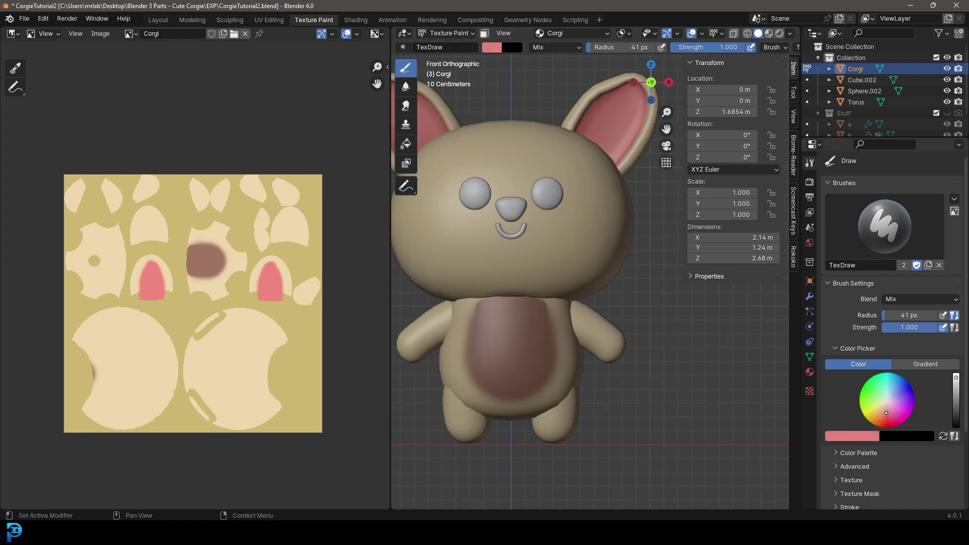
left_click(887, 410)
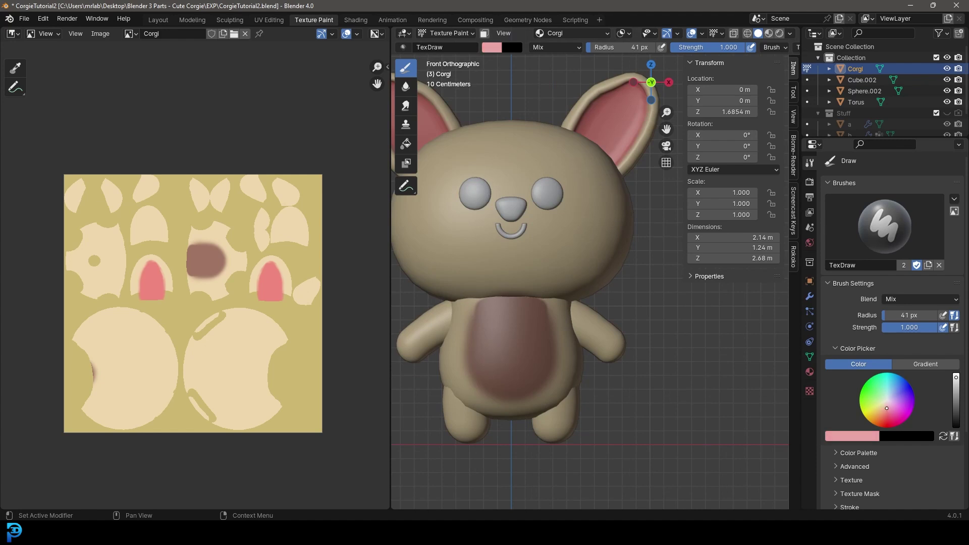
Enlarge the brush radius to 92 px and dab a mirrored pink blush spot on both cheeks
scroll(599, 244, "up", 2)
key("f")
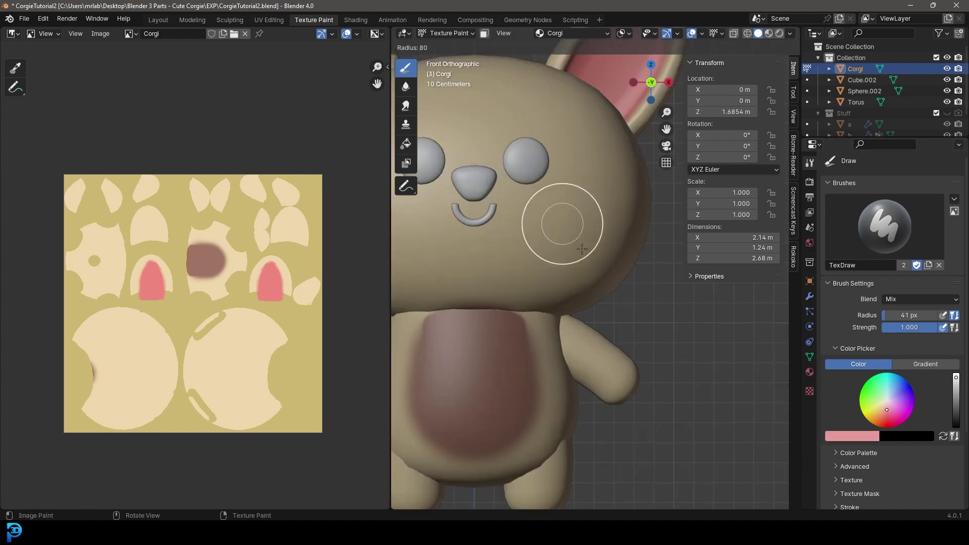
left_click(568, 221)
left_click(570, 220)
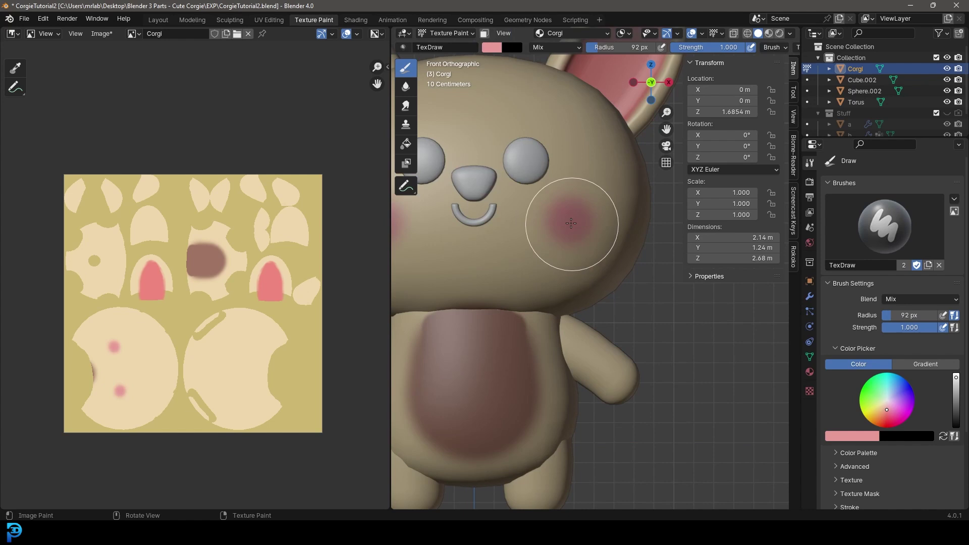
Save the texture image with the new cheek blush to the existing Corgi.png file
scroll(642, 357, "down", 3)
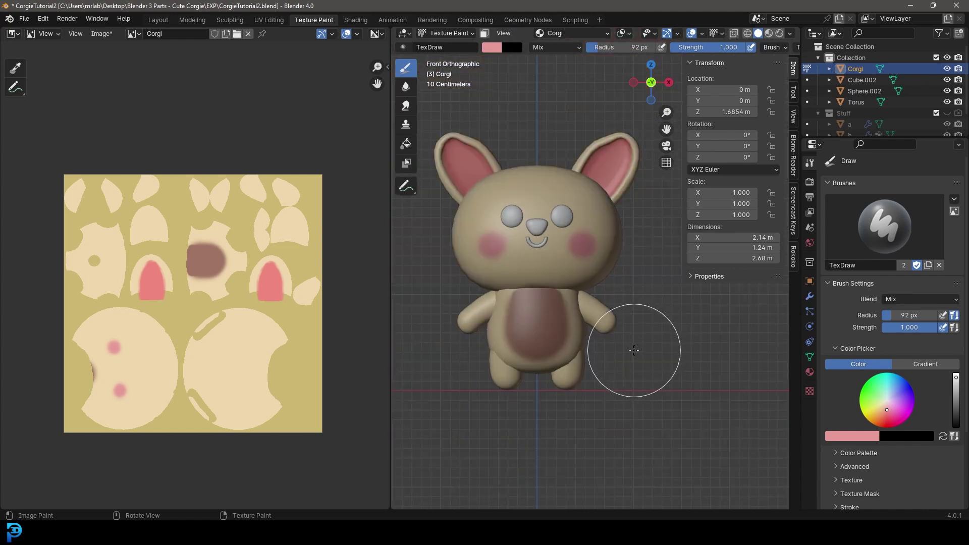
scroll(556, 238, "up", 2)
scroll(583, 283, "down", 3)
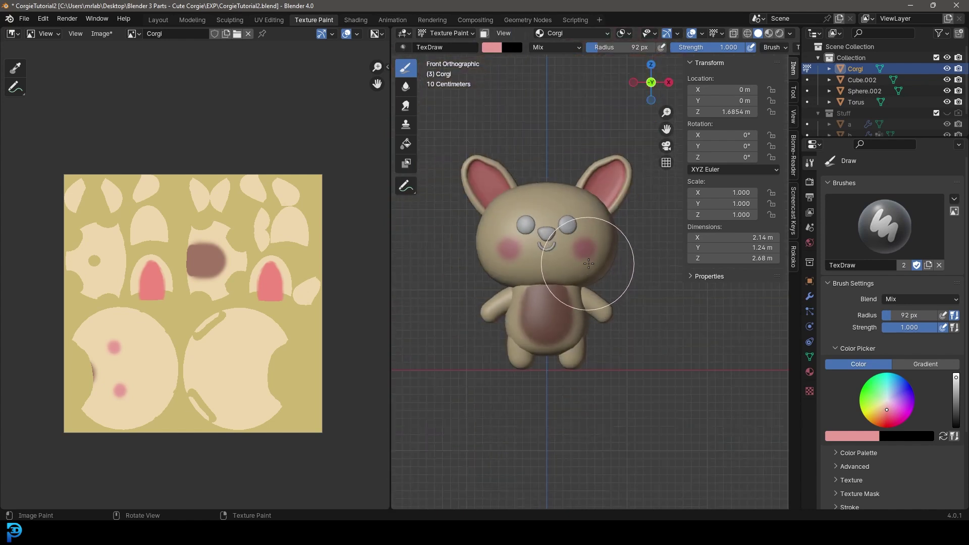
left_click(103, 35)
left_click(132, 146)
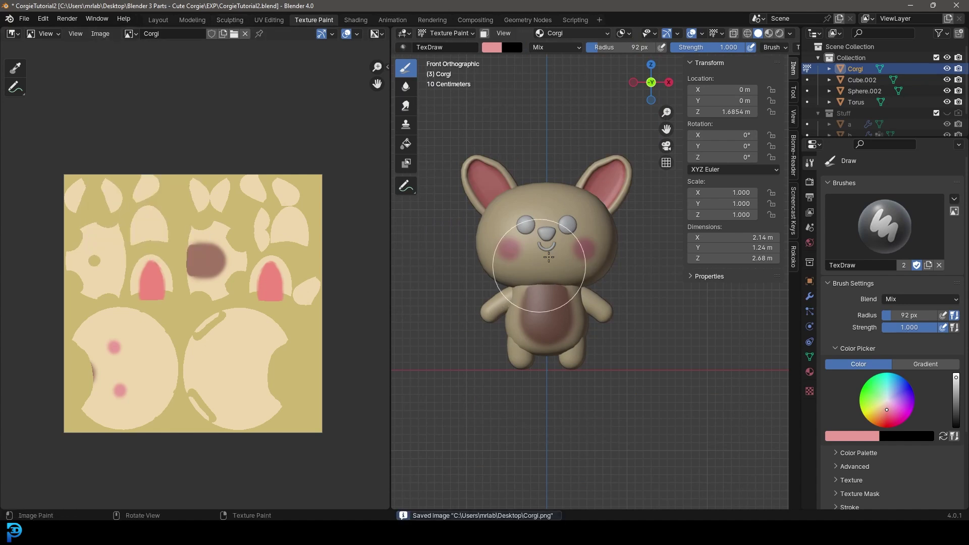
Switch to the Layout workspace and show the whole corgi from an angled front view
left_click(158, 20)
middle_click_drag(340, 266, 413, 203)
scroll(493, 202, "up", 3)
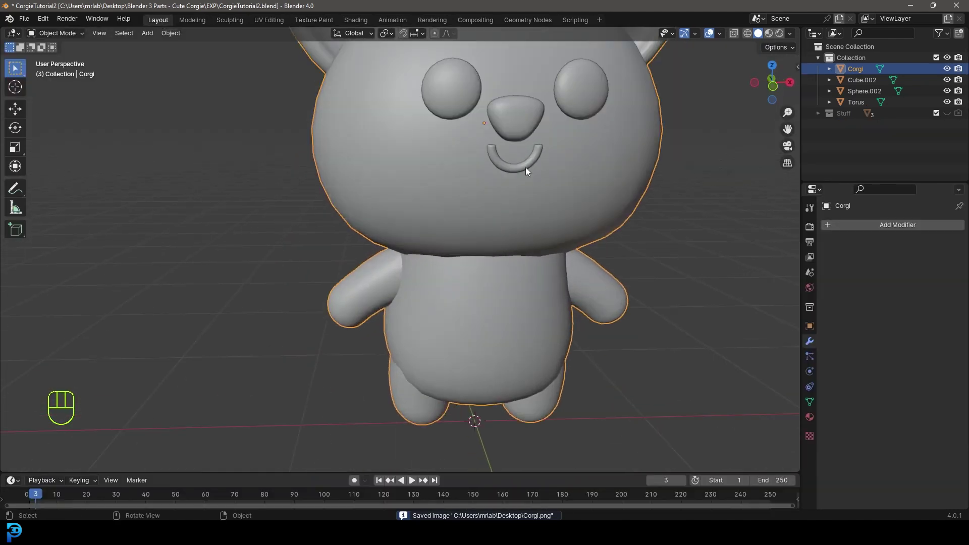
scroll(504, 188, "down", 3)
middle_click_drag(522, 167, 483, 171)
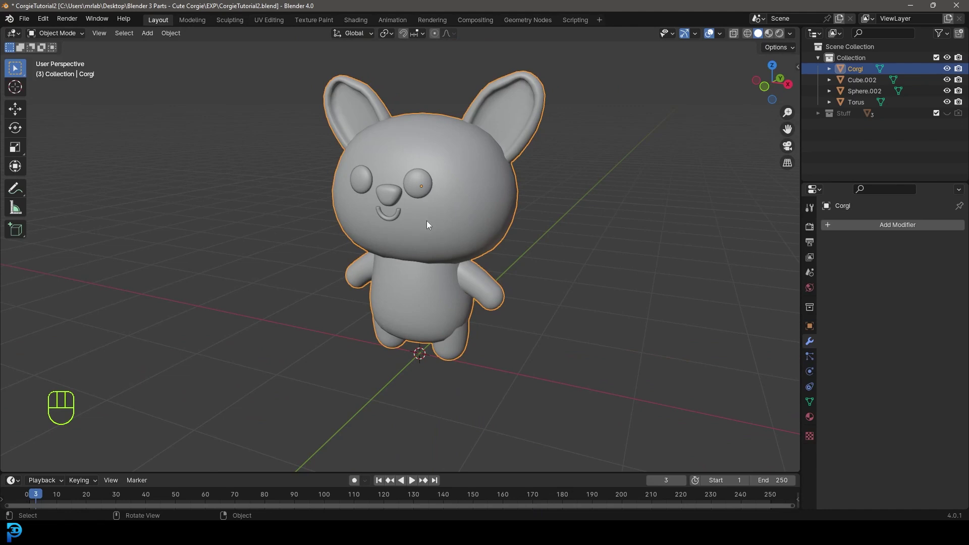
Select the corgi's eyes and create a new material for them named "eyes"
left_click(425, 185)
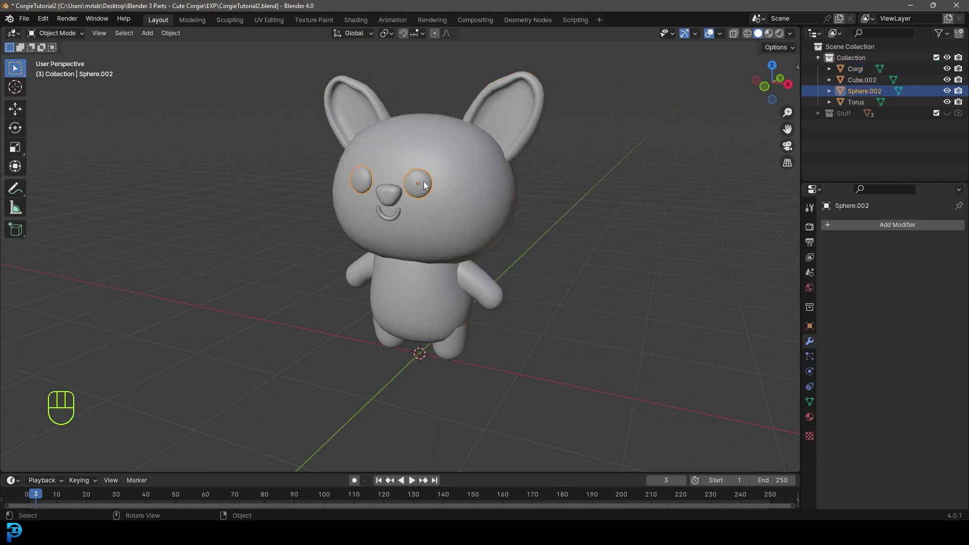
left_click(810, 418)
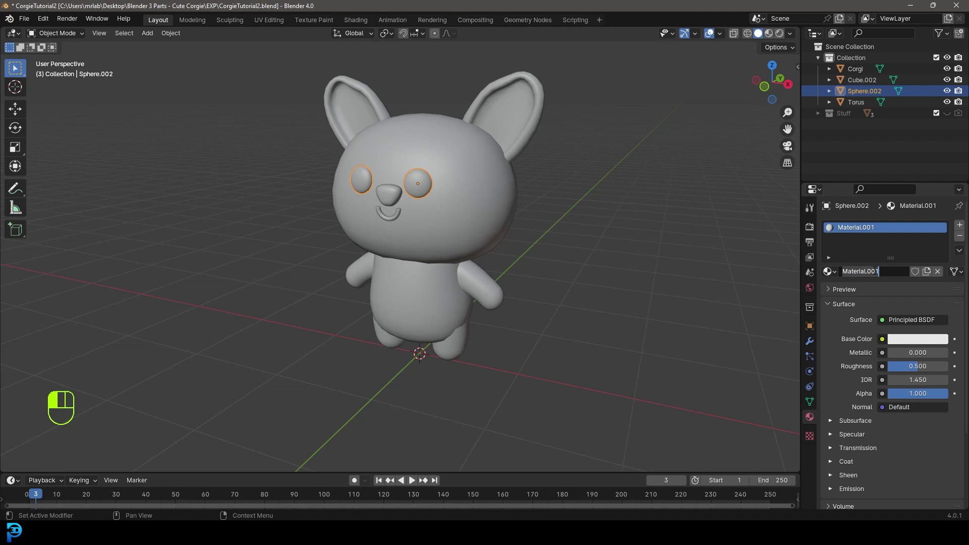
key("Return")
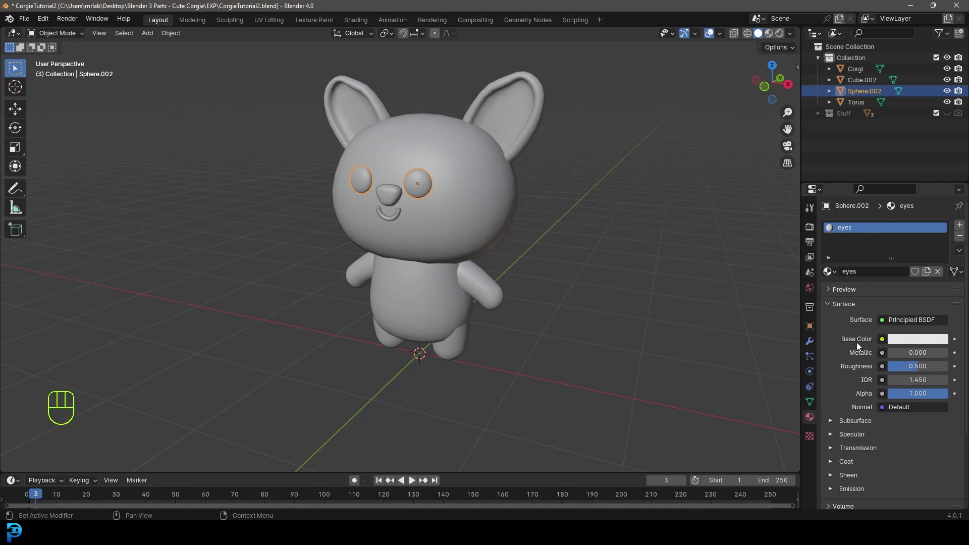
Set the eyes material to a black base color with a very low roughness of about 0.03, leaving nothing selected
left_click(903, 339)
left_click(938, 260)
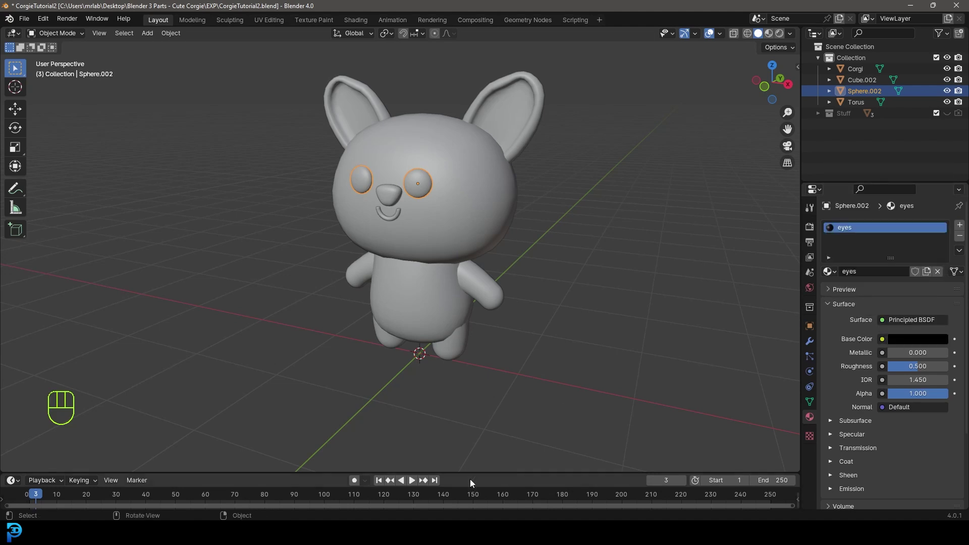
left_click_drag(917, 367, 892, 366)
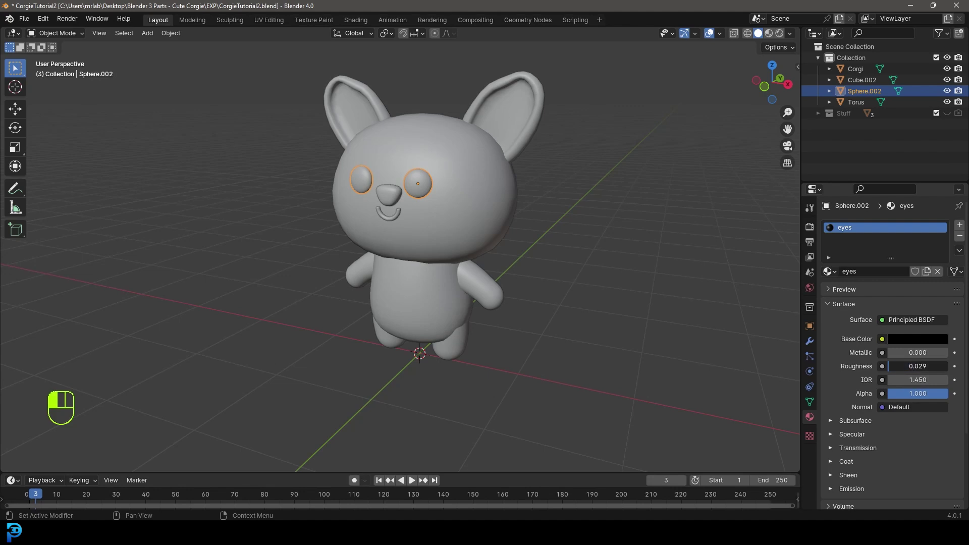
key("ctrl+z")
key("ctrl+z")
key("alt+a")
Give the nose a new material named "nose" with a very dark brown base color and a roughness of 0.293
scroll(430, 198, "up", 3)
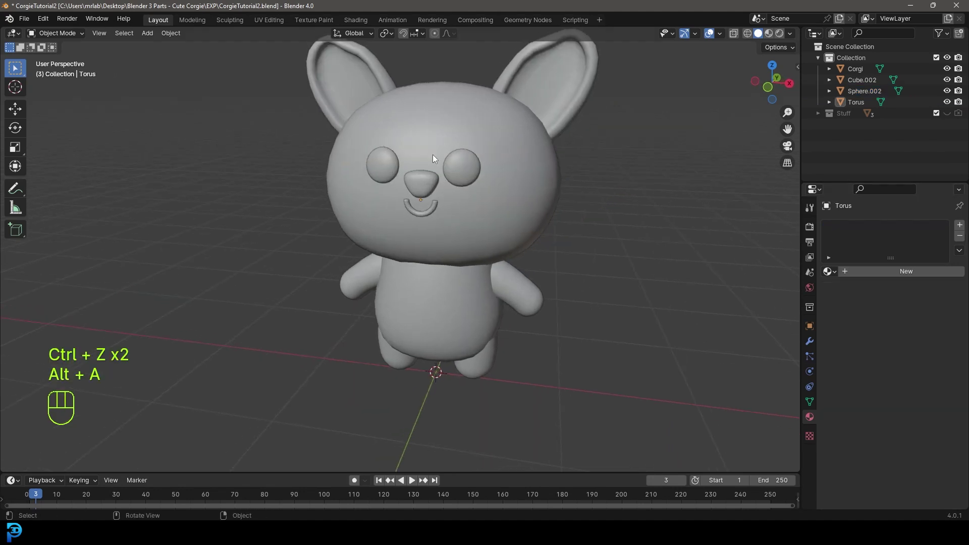
left_click(422, 171)
scroll(422, 171, "up", 4)
left_click(894, 271)
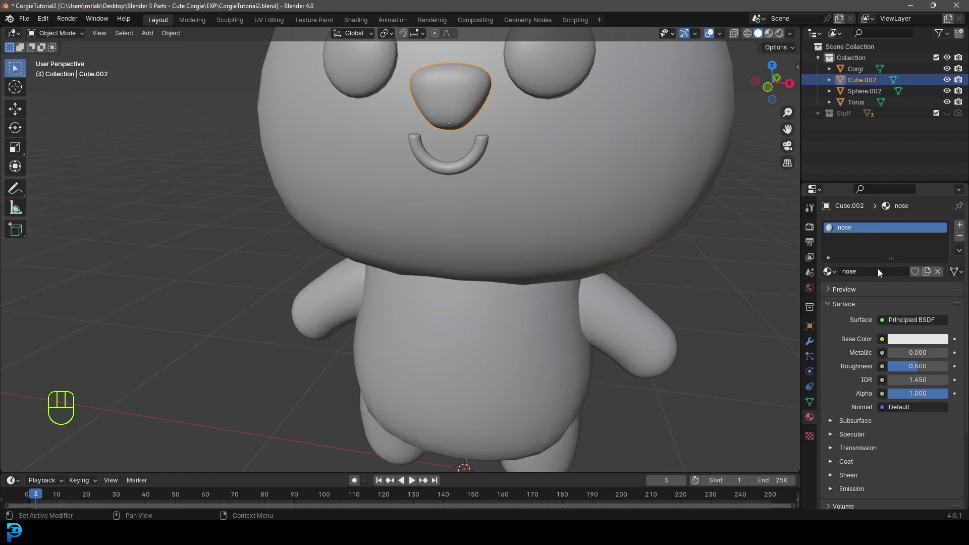
left_click(916, 339)
left_click_drag(937, 236, 938, 250)
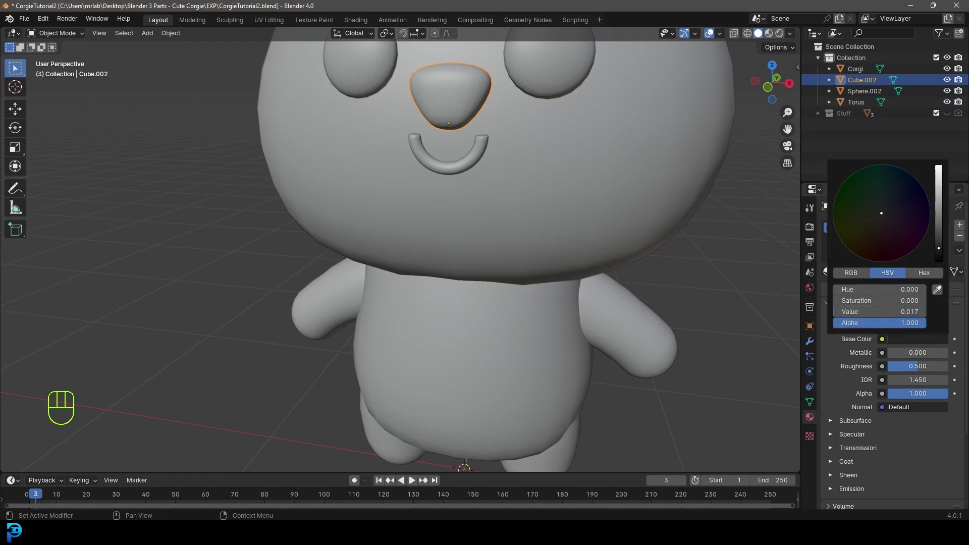
left_click_drag(877, 242, 874, 238)
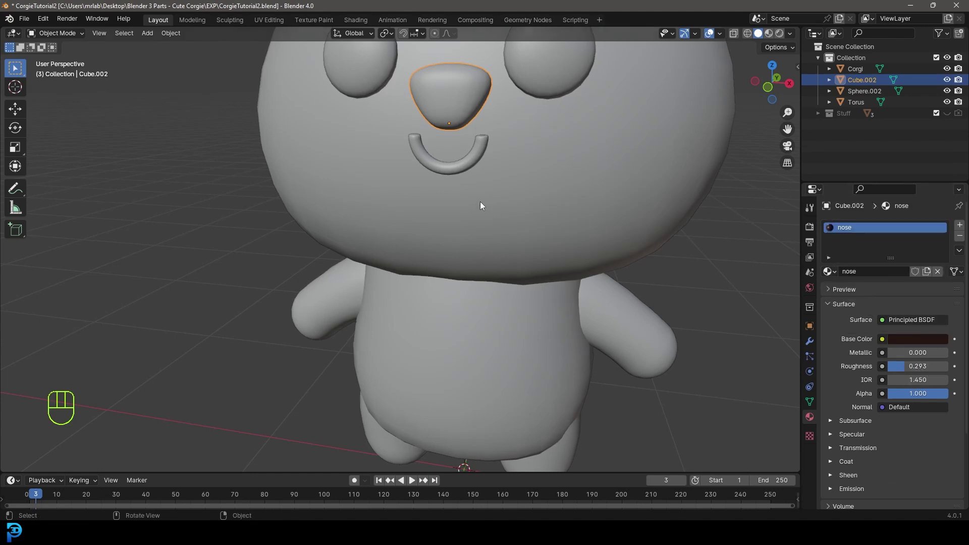
Assign the existing "nose" material to the smiling mouth and deselect everything
left_click(470, 156)
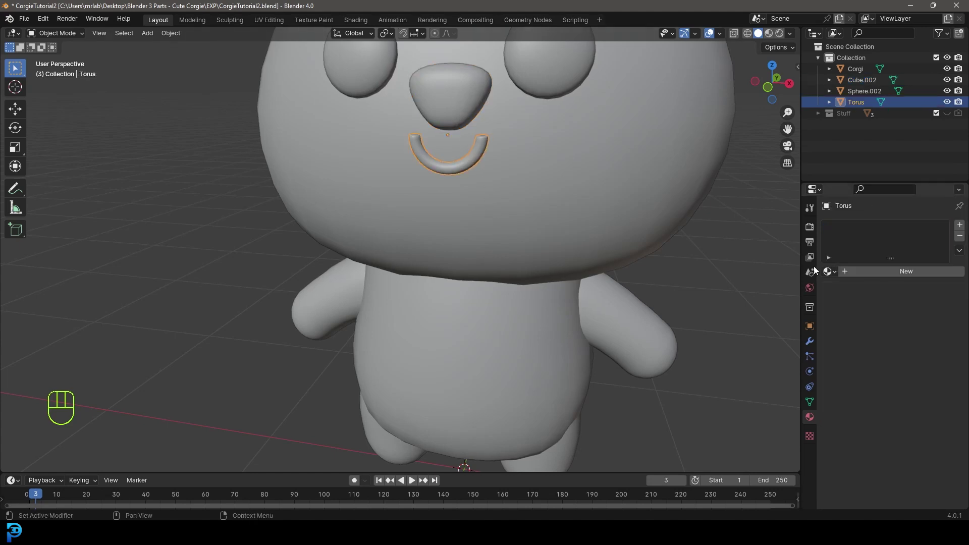
left_click(830, 271)
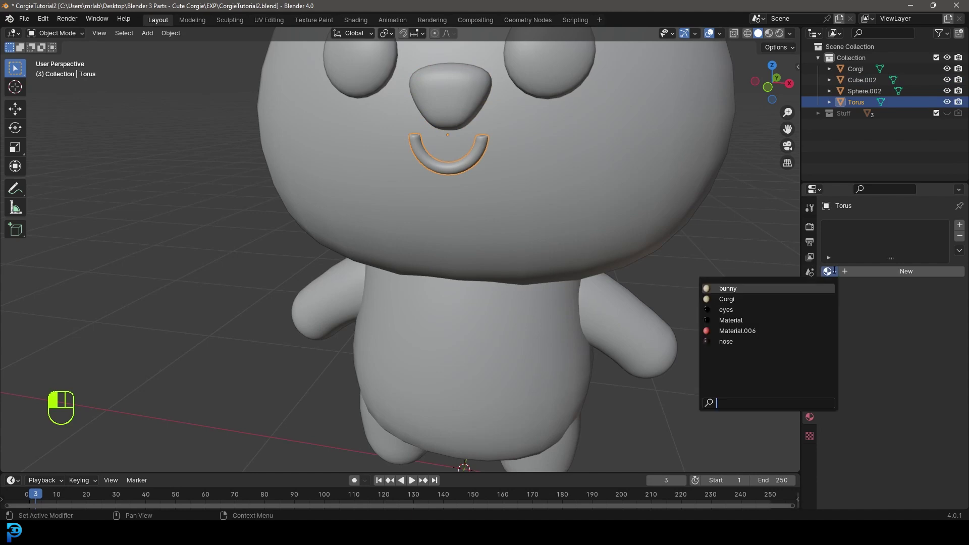
left_click(739, 344)
key("alt+a")
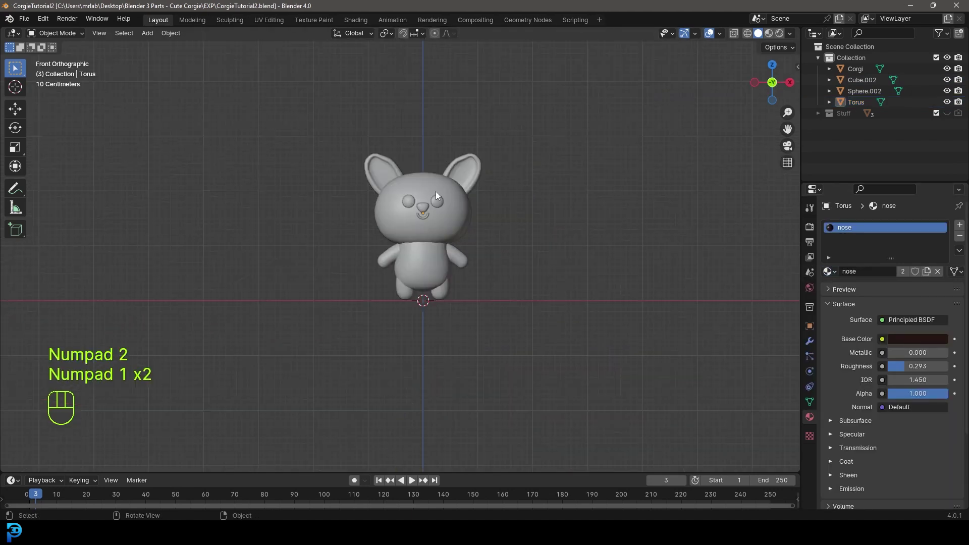
Switch the viewport to Material Preview shading to show the corgi's painted texture and new materials
scroll(433, 185, "up", 4)
middle_click_drag(472, 170, 466, 189, "shift")
key("z")
left_click(514, 217)
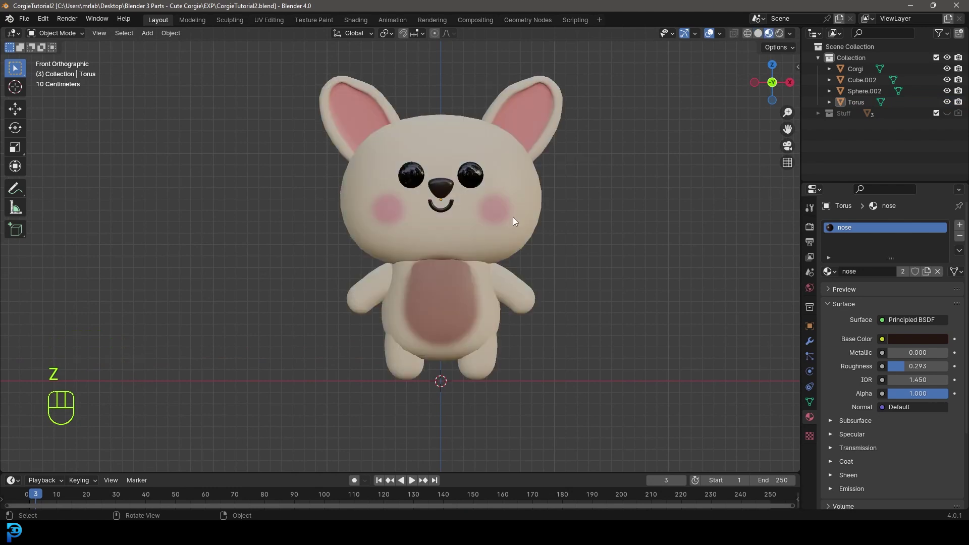
mouse_move(515, 216)
middle_mouse_down()
mouse_move(441, 229)
mouse_move(503, 211)
middle_mouse_up()
Return to the front view and save the CorgieTutorial2.blend file
key("KP_1")
key("ctrl+s")
key("ctrl+s")
key("ctrl+s")
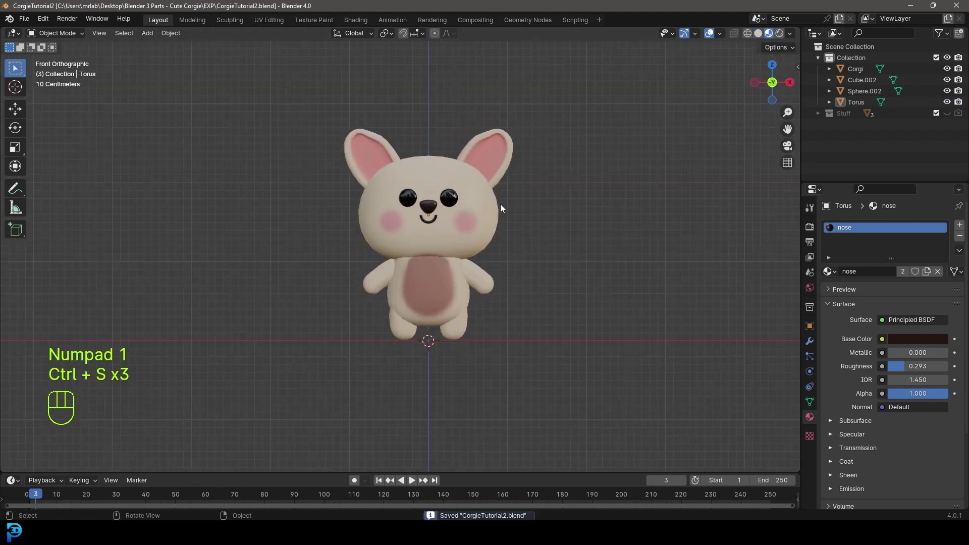
Add a plane mesh at the world origin beneath the corgi's feet as a floor
scroll(501, 204, "up", 2)
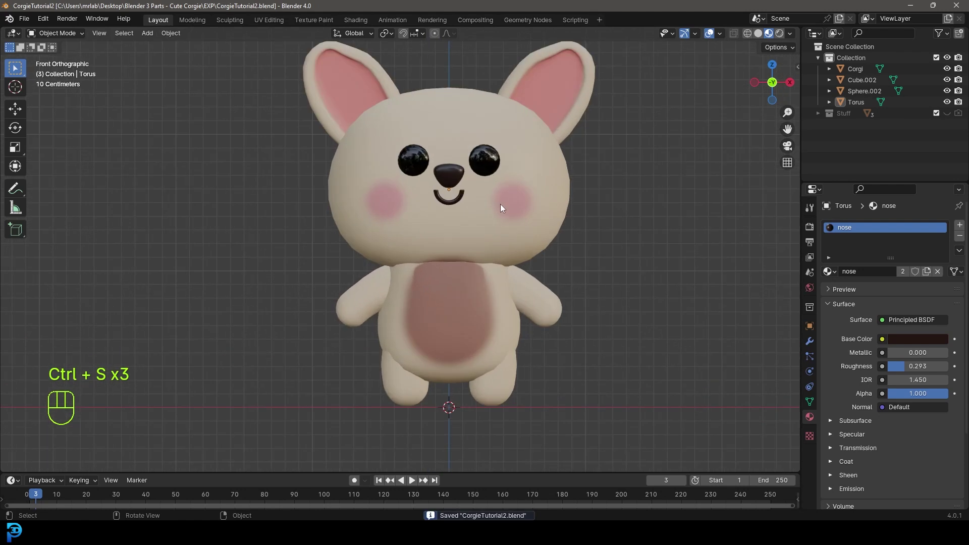
scroll(537, 162, "down", 2)
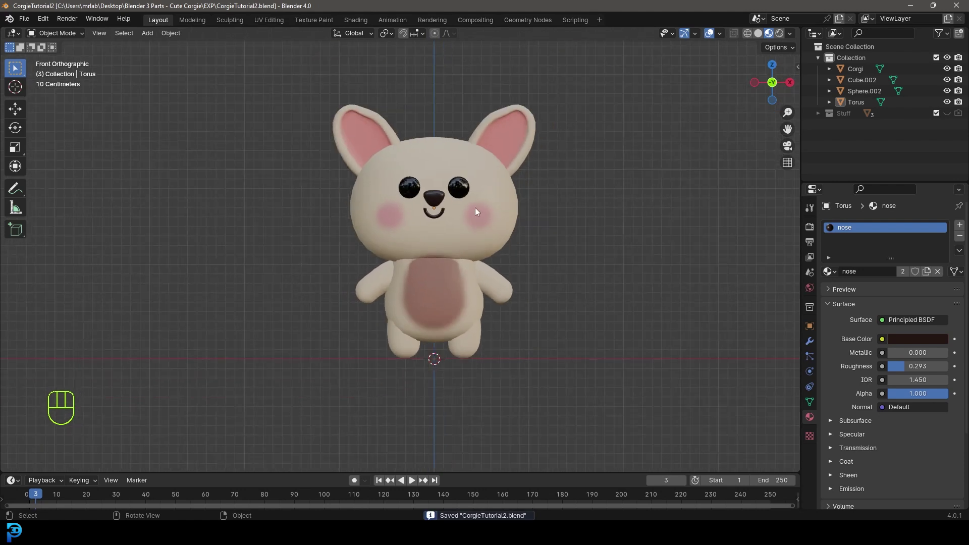
scroll(530, 184, "down", 2)
middle_click_drag(520, 174, 495, 198)
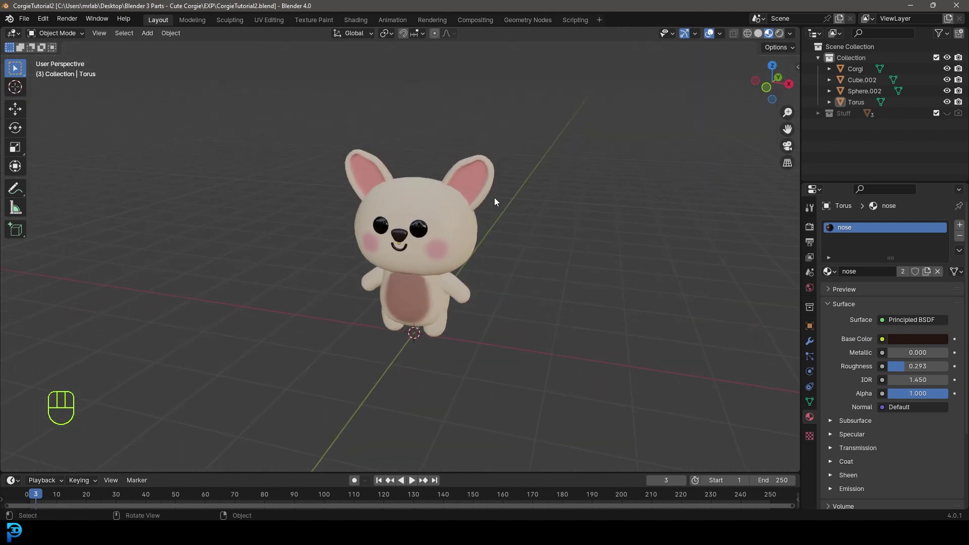
key("shift+a")
mouse_move(468, 211)
left_click(565, 210)
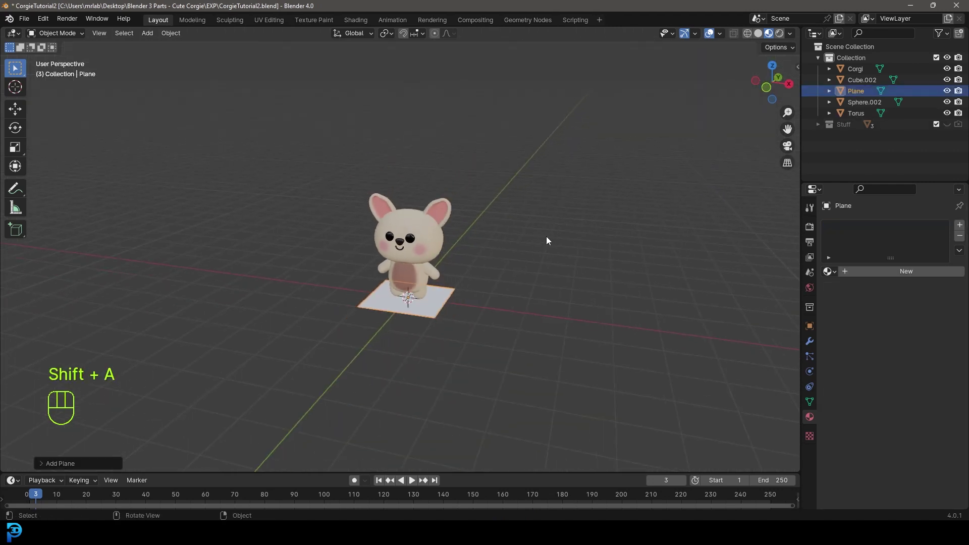
Scale the floor plane up to several times its size, and widen it further along the X axis
middle_click_drag(538, 254, 404, 309)
key("s")
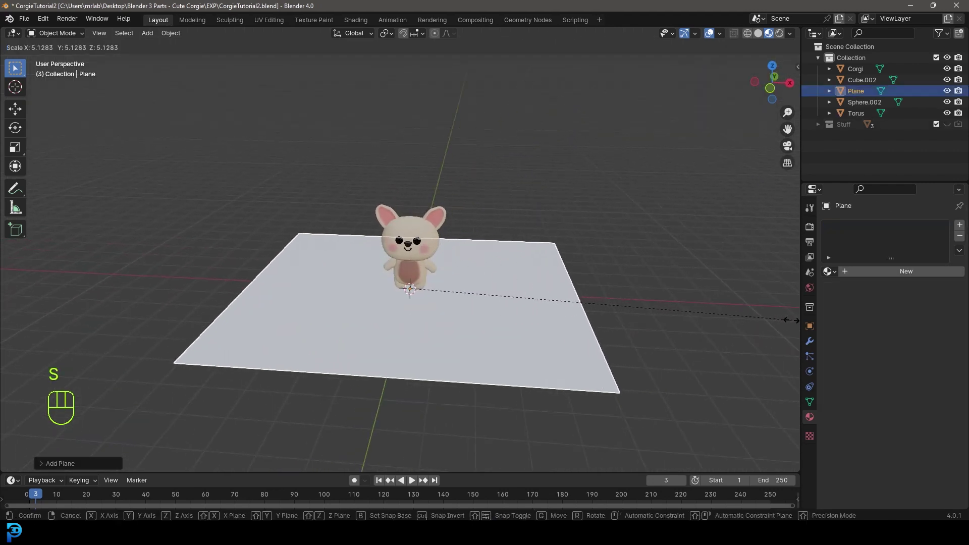
right_click(600, 311)
key("s")
key("x")
left_click(691, 320)
middle_click_drag(691, 320, 566, 328)
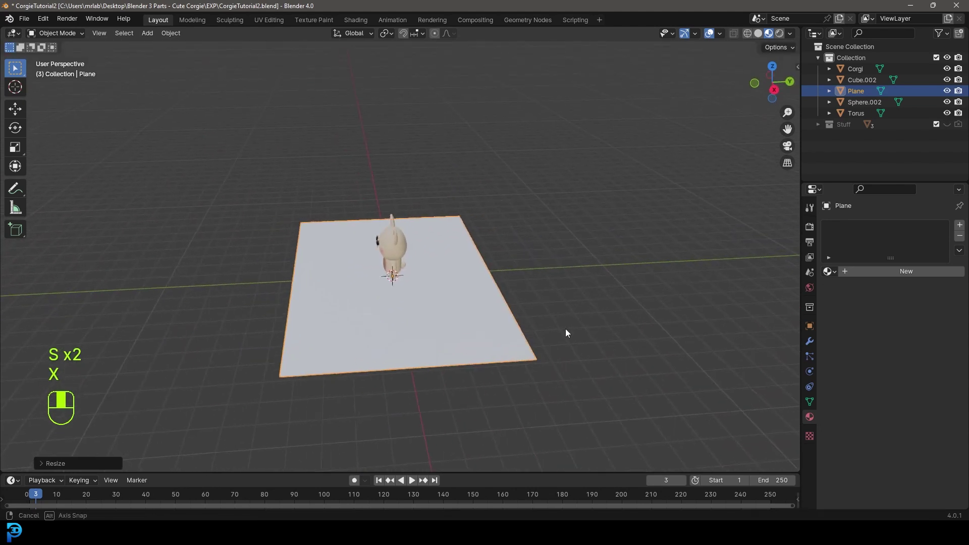
With proportional editing off, extrude the plane's edge behind the corgi three times in the right view, curving it gradually upward
key("Tab")
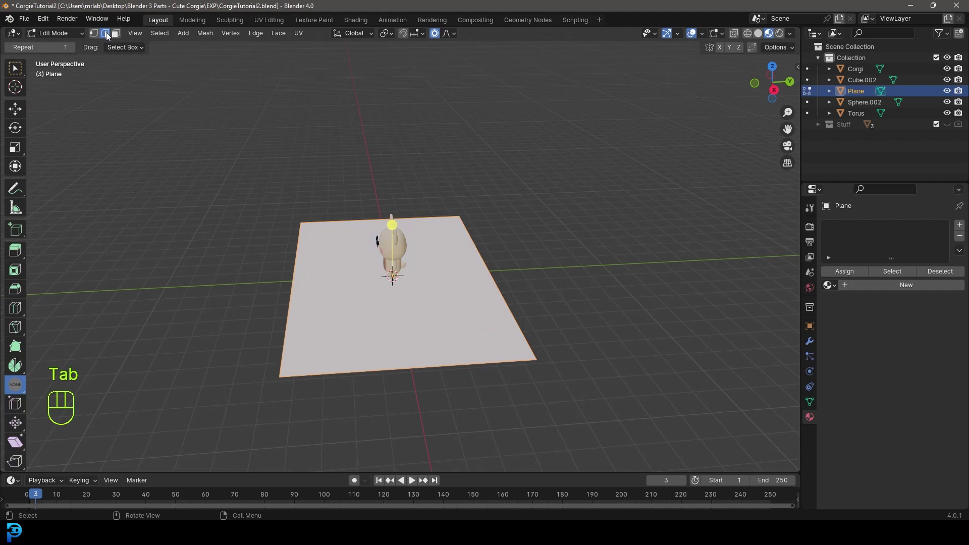
left_click(485, 254)
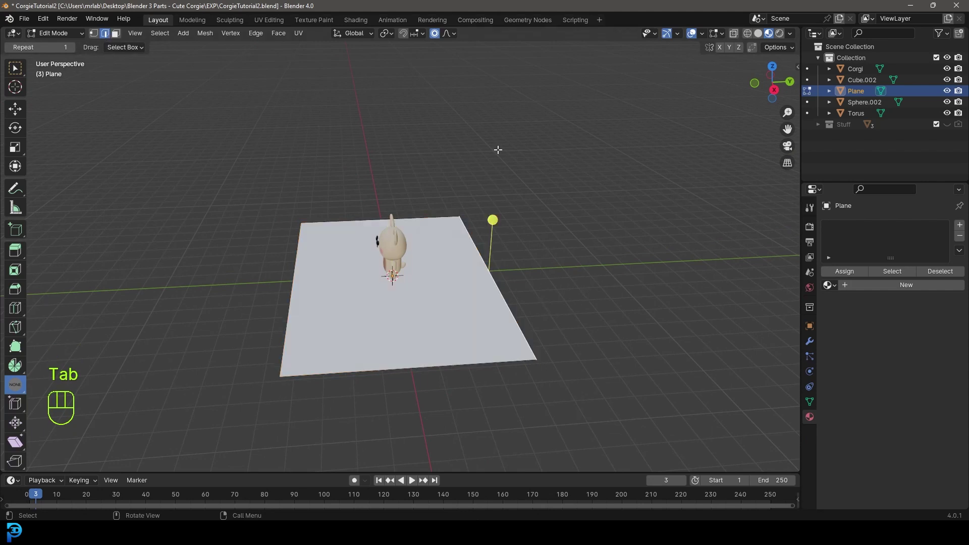
key("KP_3")
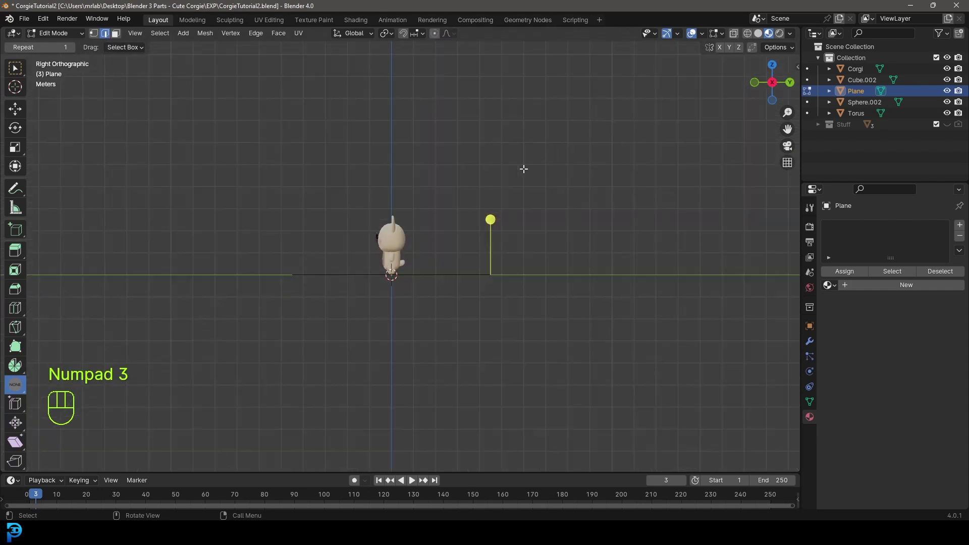
key("e")
left_click(629, 348)
key("e")
left_click(696, 327)
key("e")
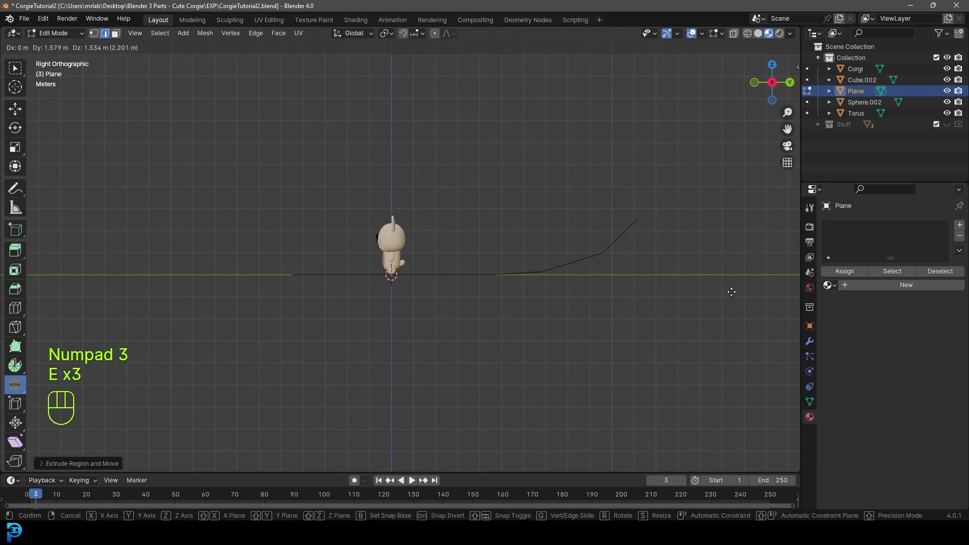
left_click(735, 284)
Extrude the backdrop's upper edge two more times to form a tall back wall, and return to Object Mode
scroll(643, 307, "down", 3)
key("e")
left_click(663, 272)
key("e")
left_click(618, 212)
middle_click_drag(499, 284, 396, 224)
left_click(56, 33)
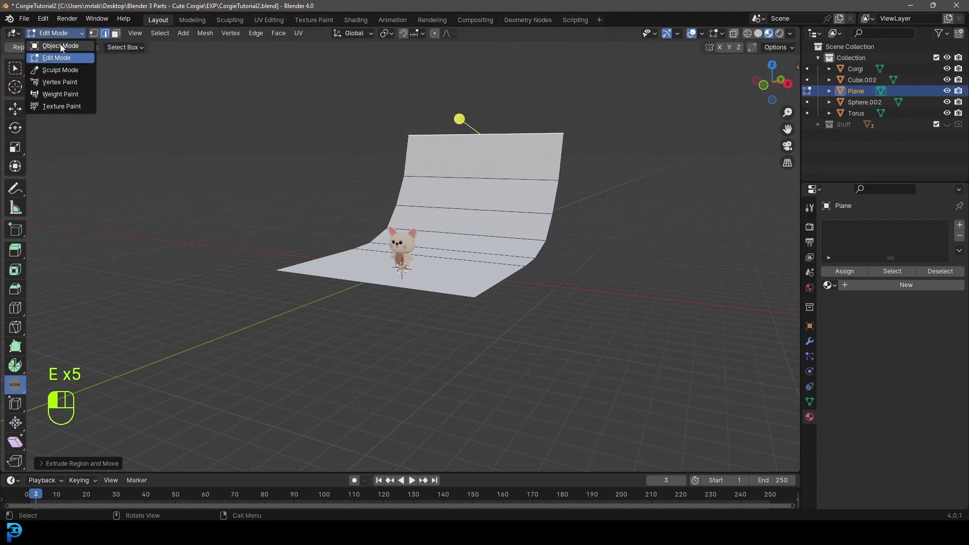
left_click(54, 20)
Add a camera to the scene while looking at the corgi from the front view
key("KP_1")
scroll(426, 108, "up", 5)
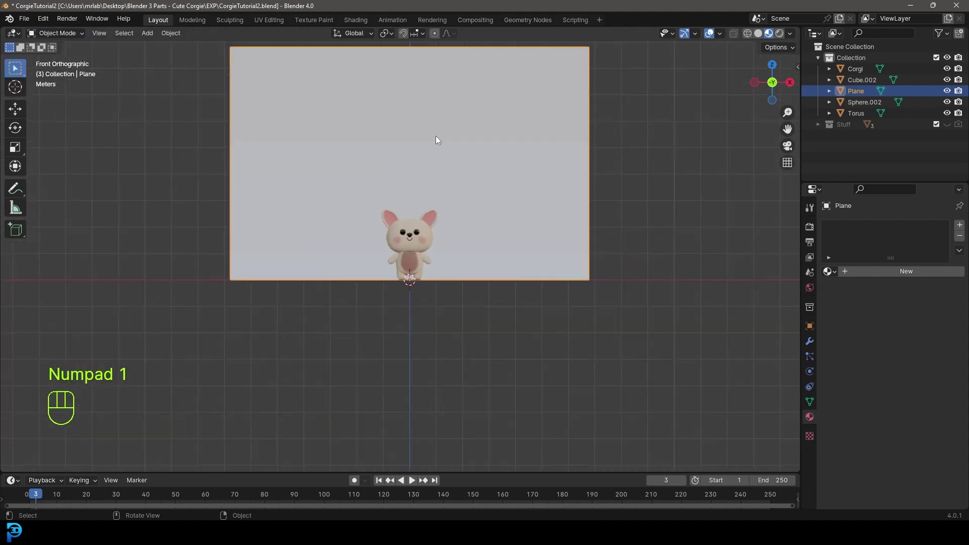
middle_click_drag(440, 177, 442, 206, "shift")
scroll(443, 202, "up", 3)
key("shift+a")
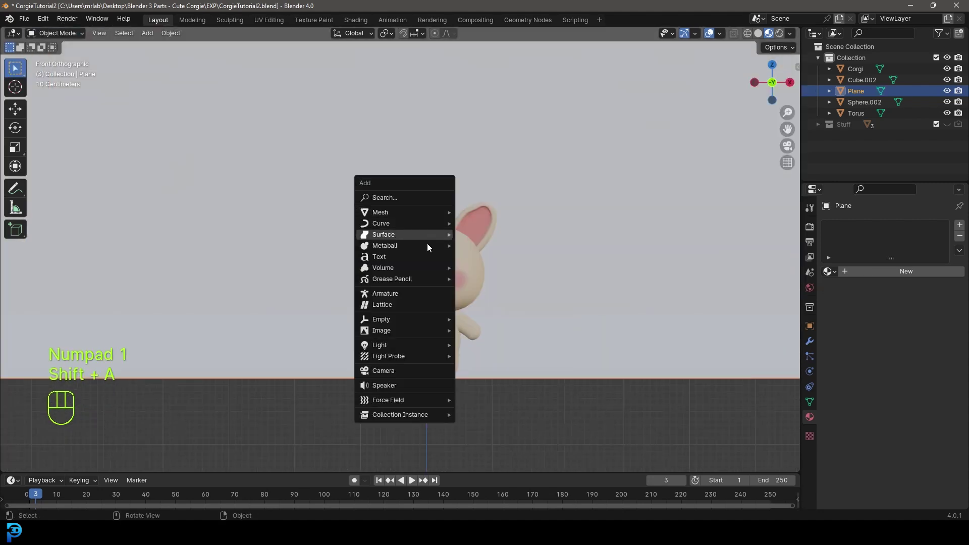
left_click(378, 370)
scroll(497, 294, "down", 3)
scroll(450, 322, "up", 3)
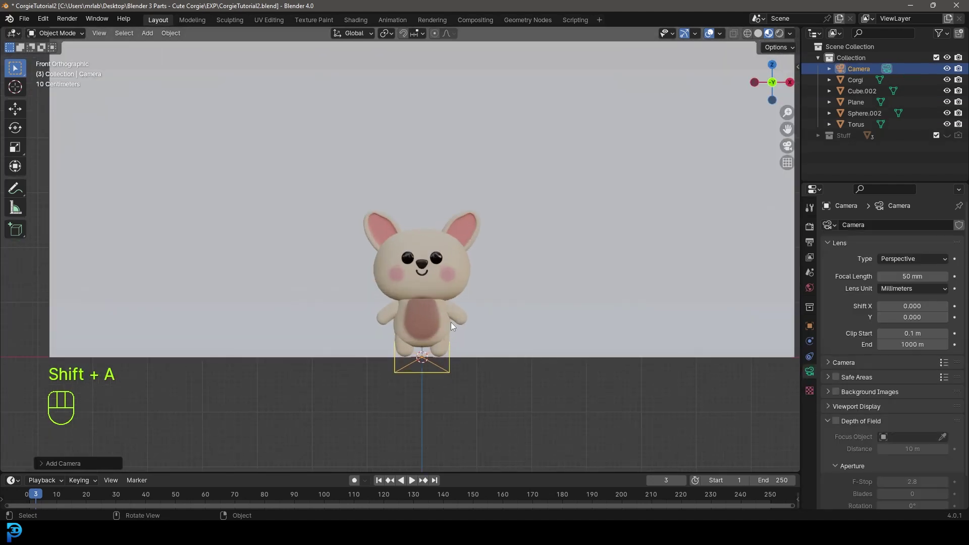
Raise the camera along Z to the corgi's body height and pull it back along Y in front of the corgi
key("g")
key("z")
key("g")
middle_click_drag(464, 270, 414, 286)
key("y")
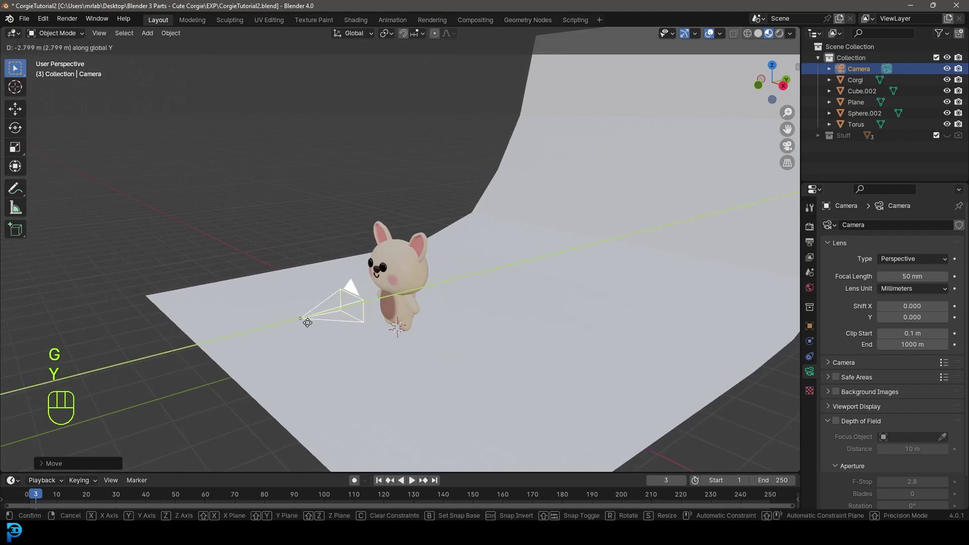
left_click(151, 381)
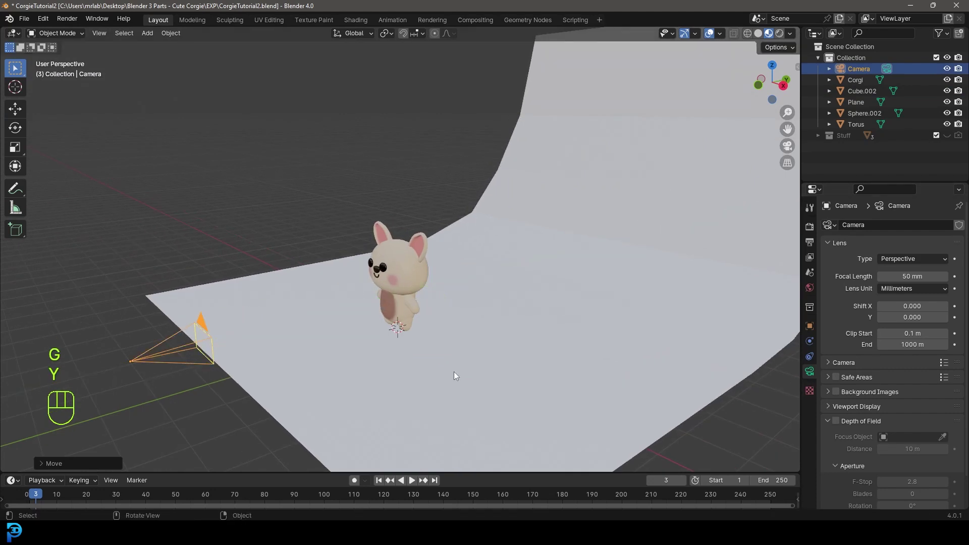
Set the camera's focal length to 120 mm
left_click_drag(902, 277, 903, 277)
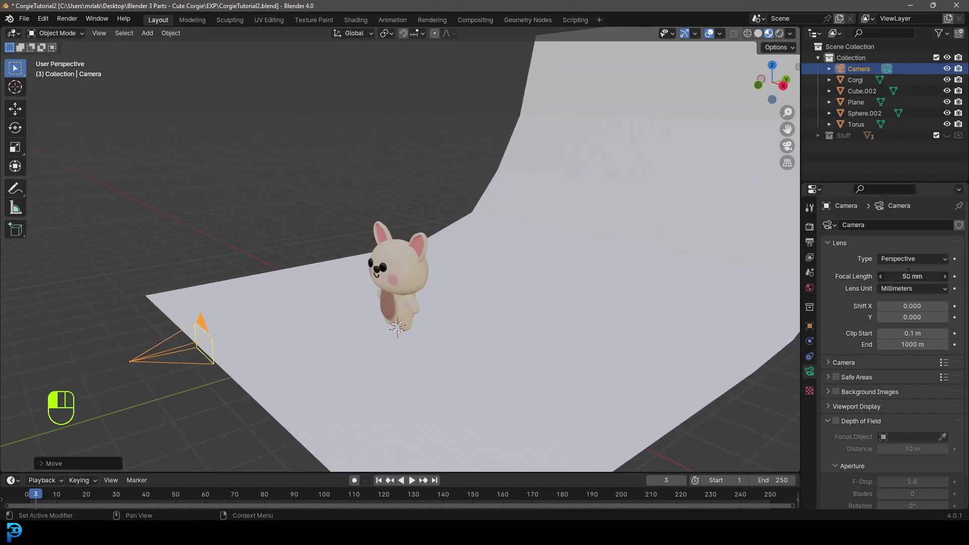
type("120")
key("Return")
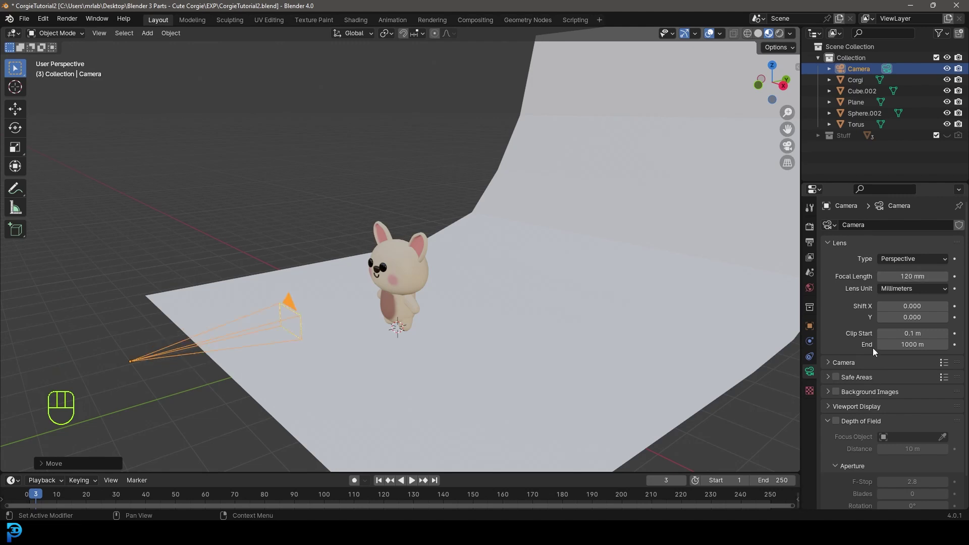
Pull the camera back along its local Z until the whole corgi fits in the frame, and save the file
key("KP_0")
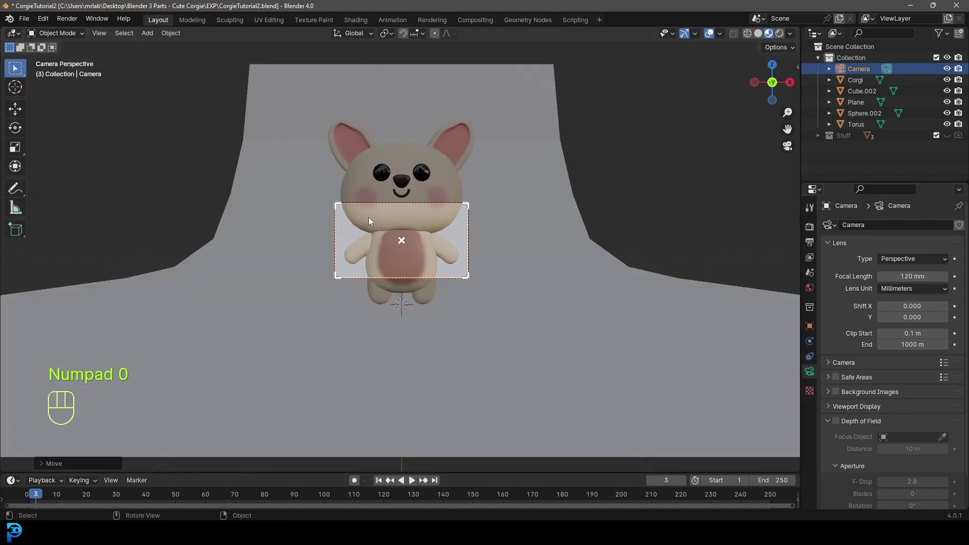
key("g")
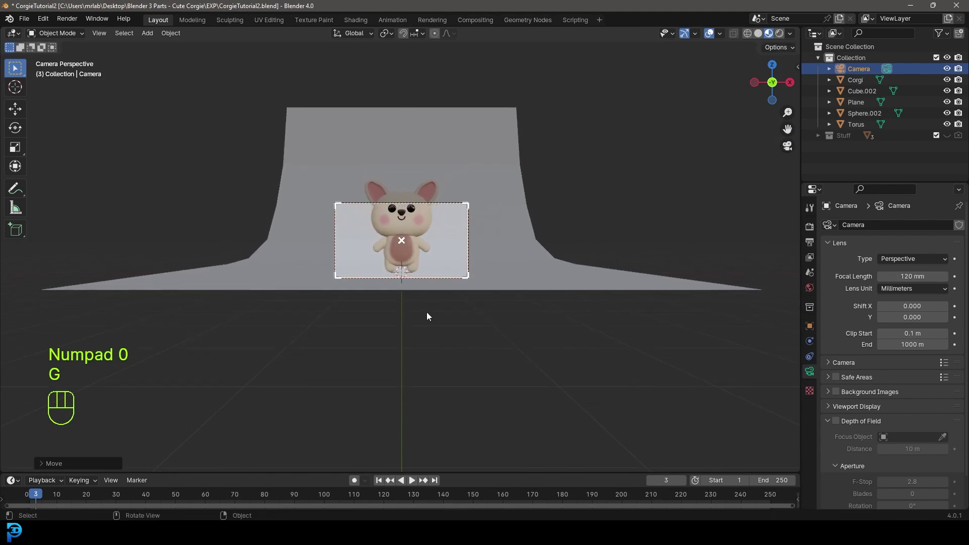
key("g")
key("z")
key("g")
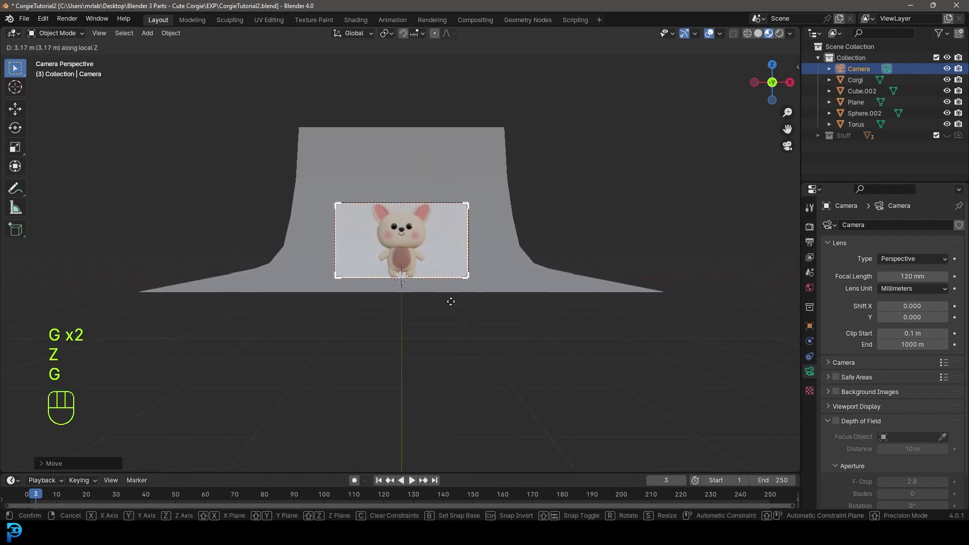
left_click(452, 304)
scroll(534, 203, "up", 5)
key("ctrl+s")
key("ctrl+s")
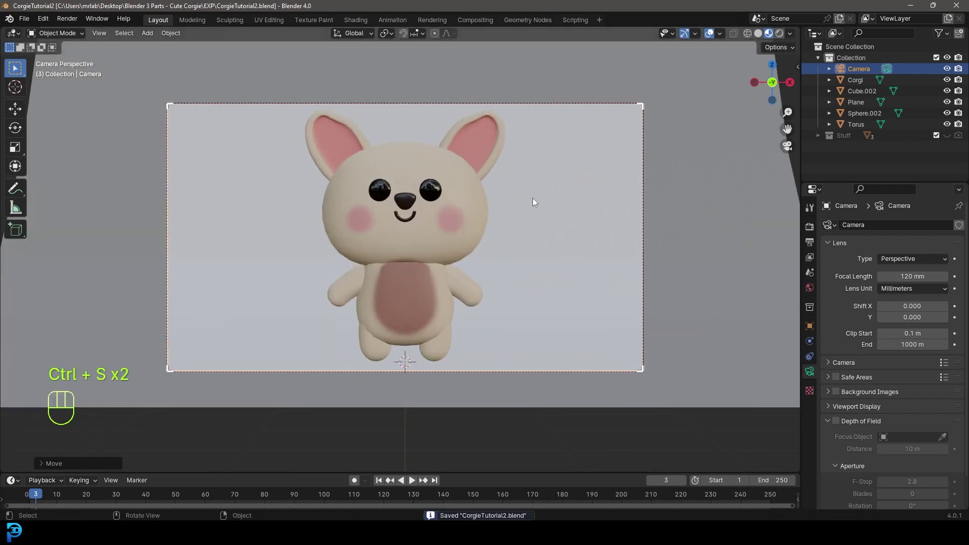
Shade the backdrop plane smooth and display the scene in solid shading
left_click(701, 156)
scroll(661, 144, "down", 6)
middle_click_drag(489, 116, 441, 179)
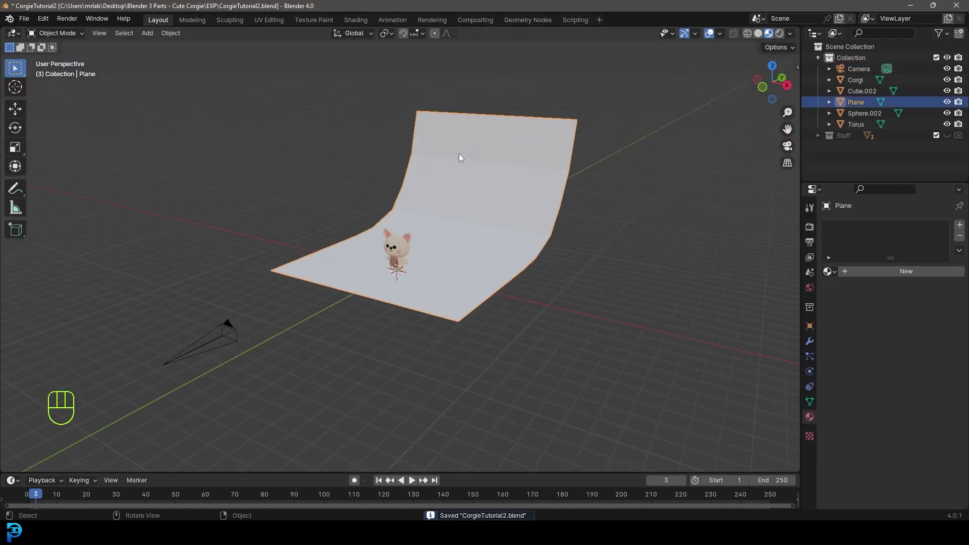
right_click(459, 128)
left_click(454, 130)
scroll(458, 178, "up", 2)
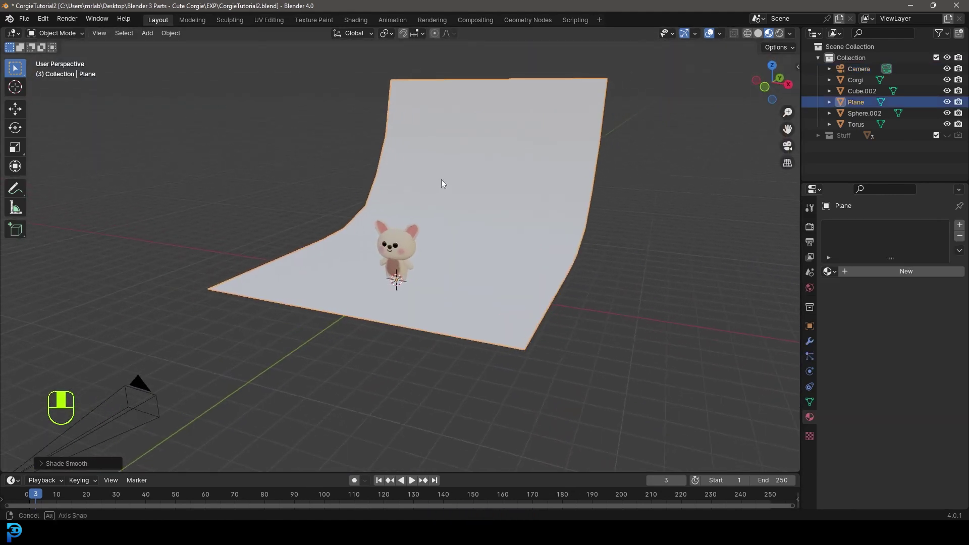
scroll(452, 173, "down", 3)
key("z")
left_click(483, 188)
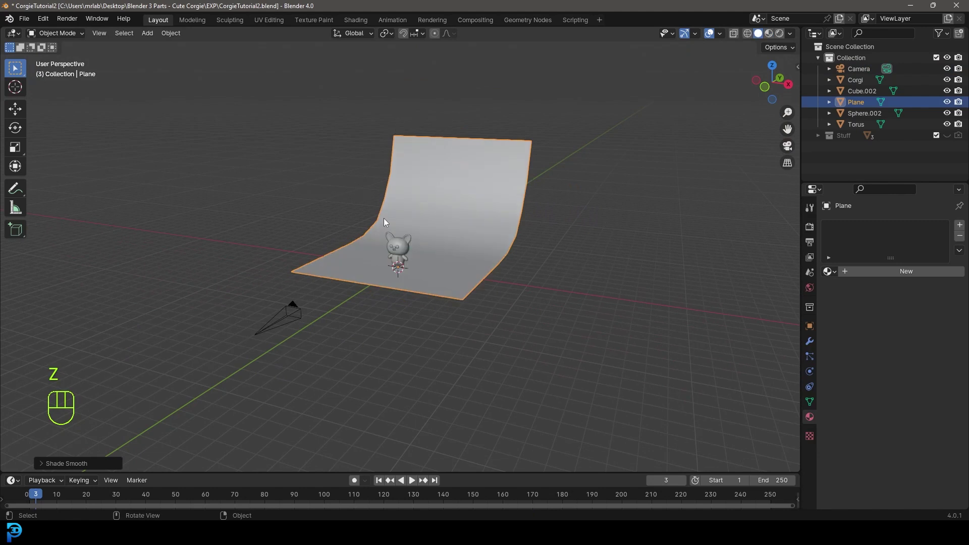
Move the backdrop plane and the camera into a new collection named Stage
scroll(384, 222, "up", 2)
key("g")
right_click(419, 188)
left_click(192, 357, "shift")
key("g")
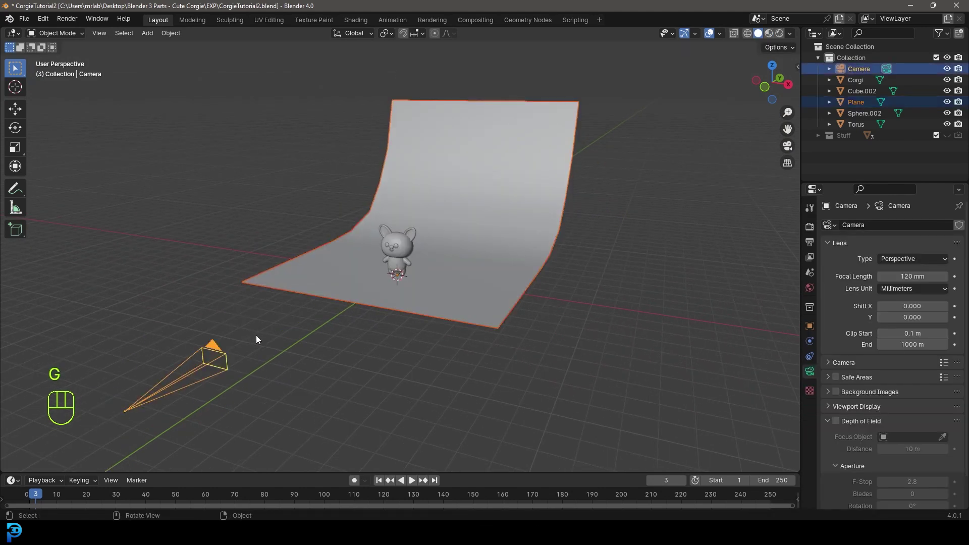
key("g")
left_click(338, 189)
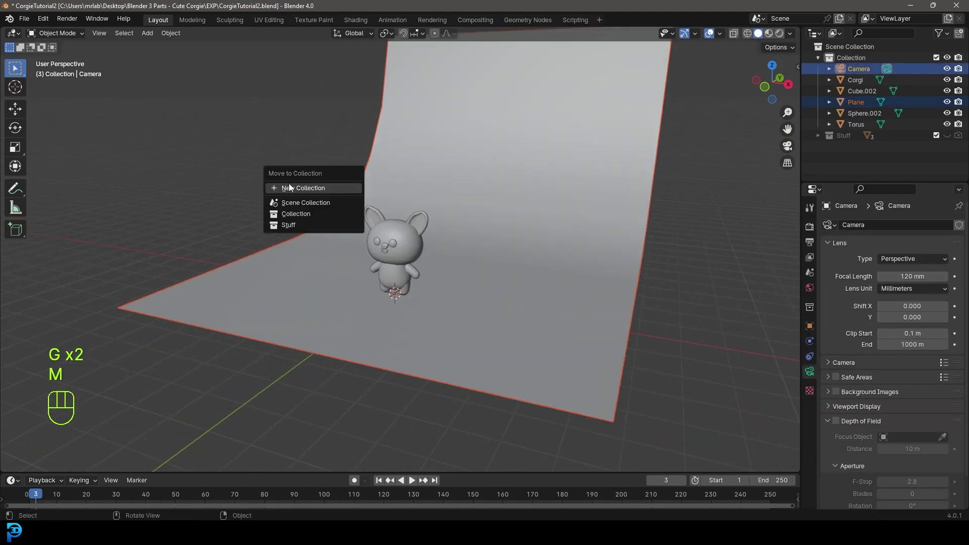
left_click(305, 189)
type("Stage")
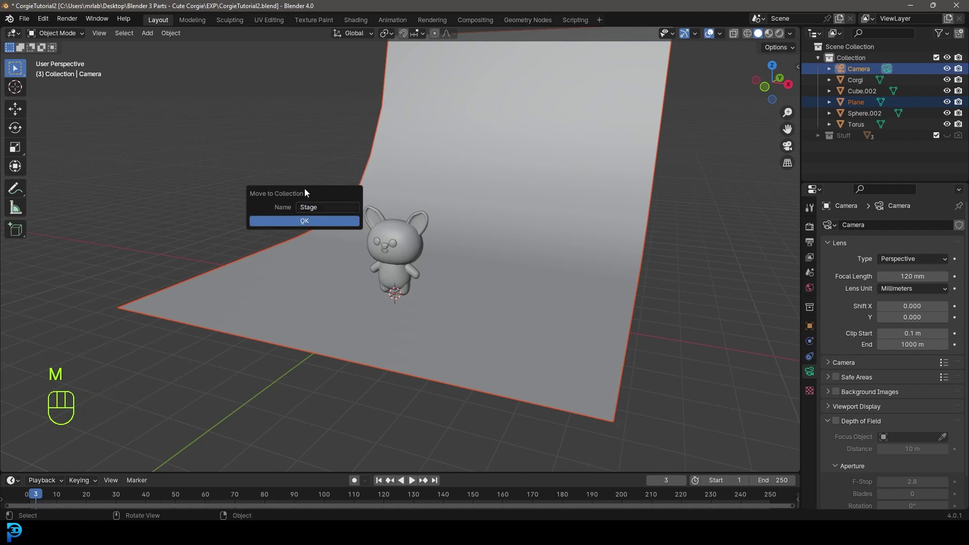
left_click(305, 220)
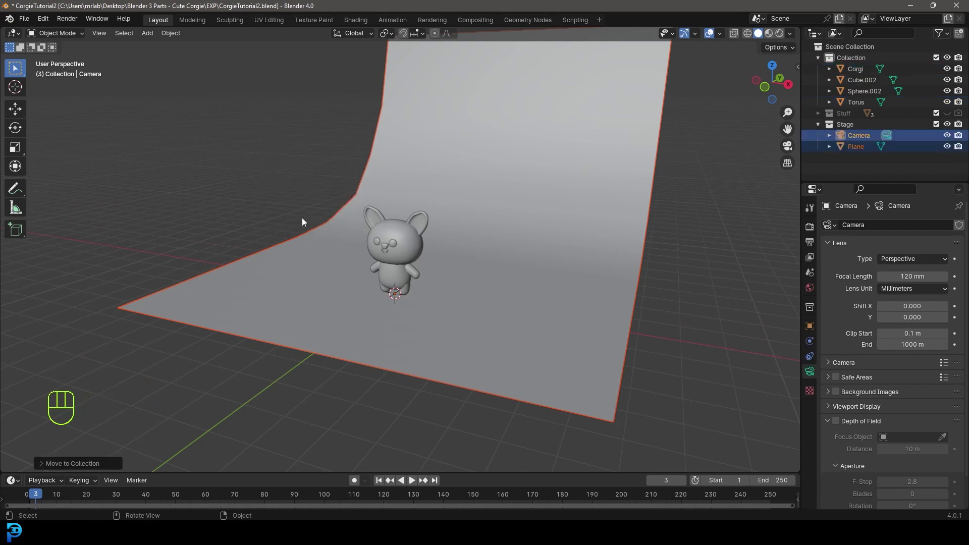
Place the collapsed Stage collection above Stuff in the outliner and hide it, leaving the corgi in front view
left_click(817, 125)
left_click_drag(840, 128, 846, 111)
left_click(948, 113)
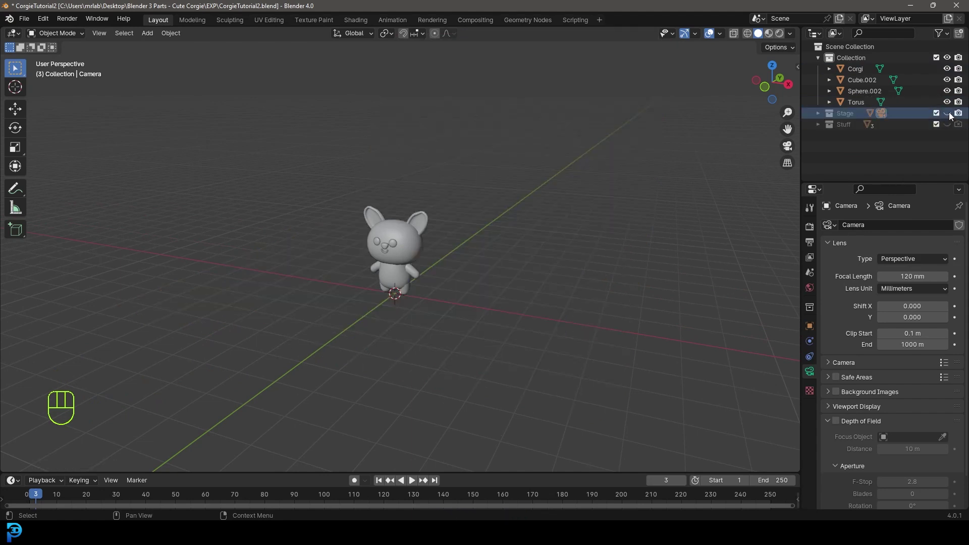
left_click(947, 113)
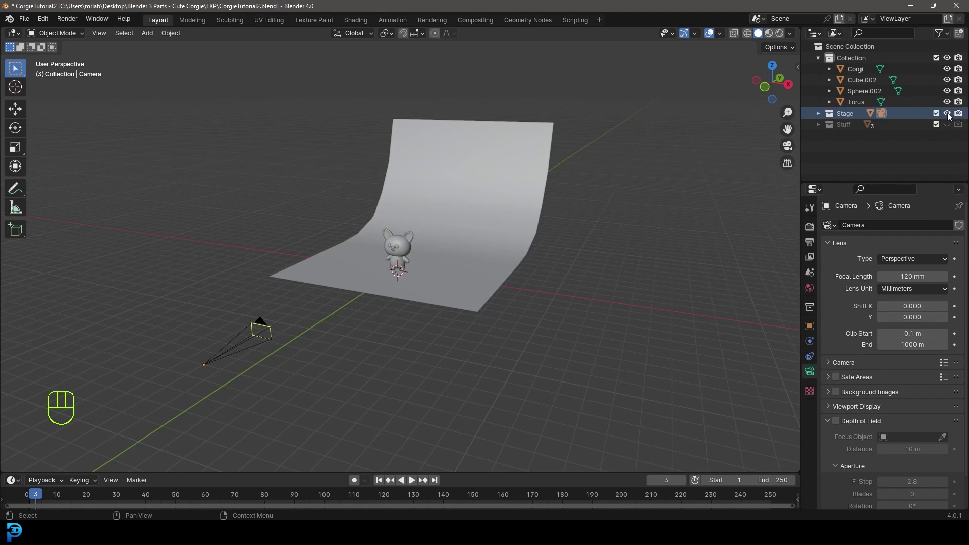
left_click(947, 114)
key("KP_1")
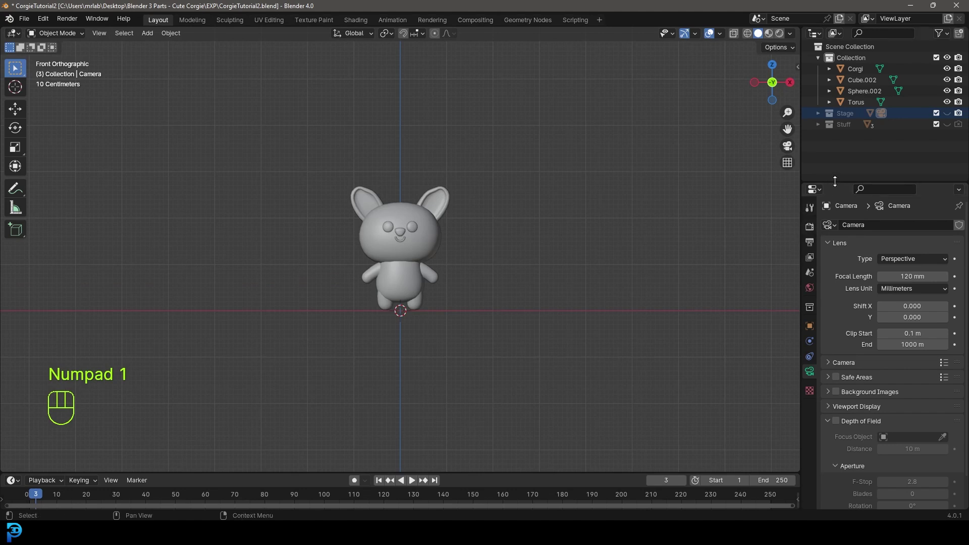
Set the render engine to Cycles with 40 maximum render samples, and save the file
left_click(811, 228)
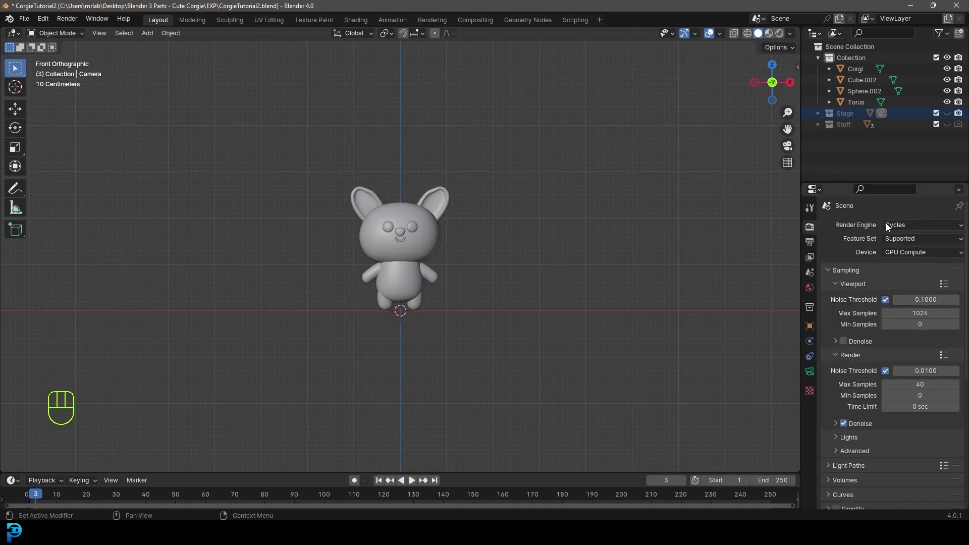
left_click(886, 225)
left_click(892, 238)
left_click(882, 223)
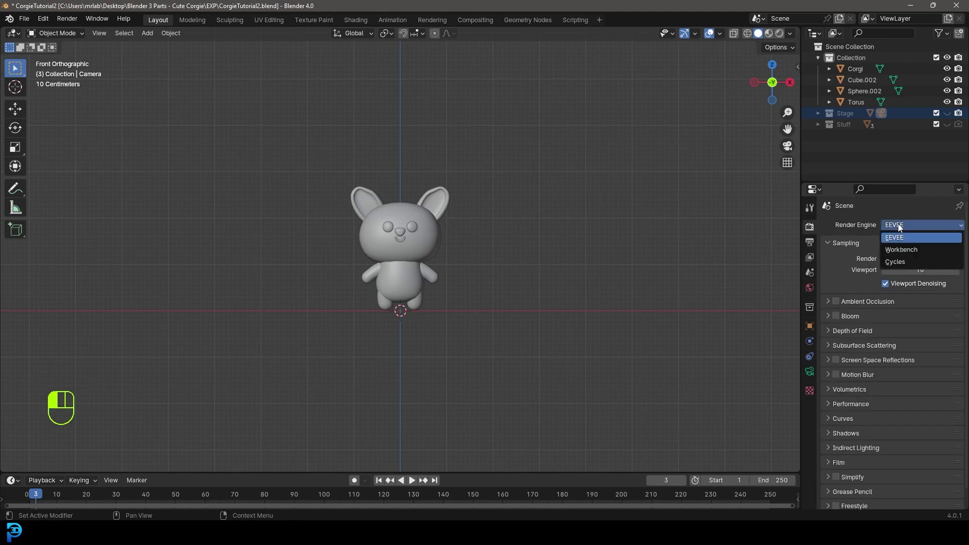
left_click(901, 261)
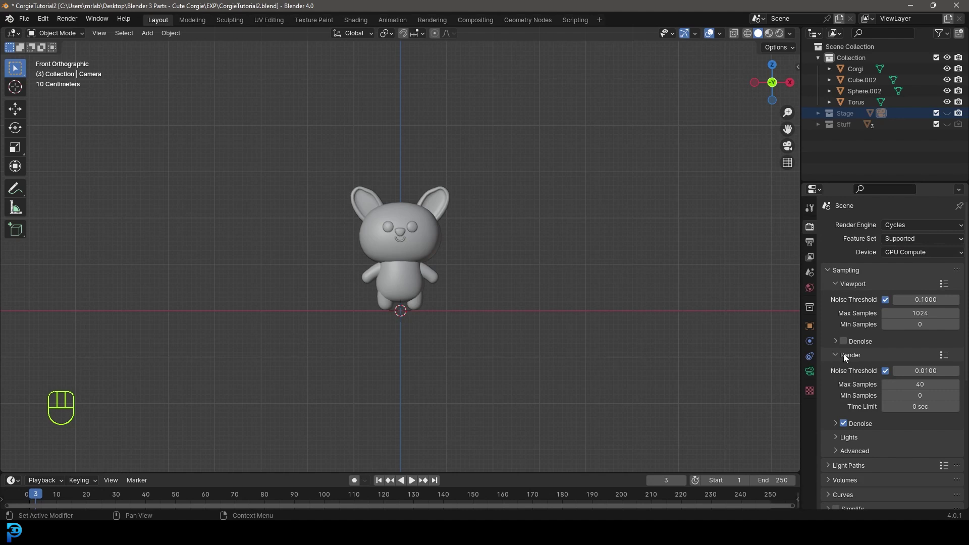
left_click(920, 384)
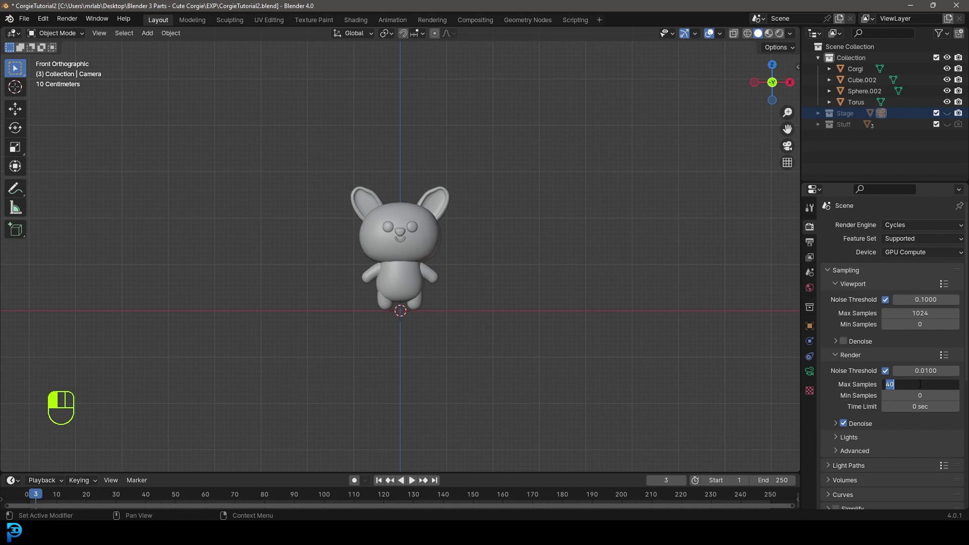
type("40")
key("Return")
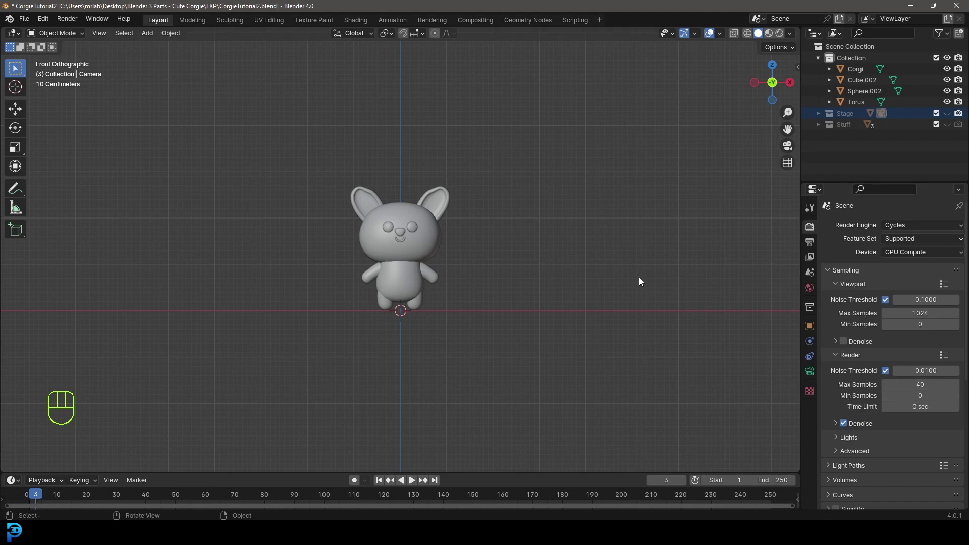
scroll(410, 214, "up", 4)
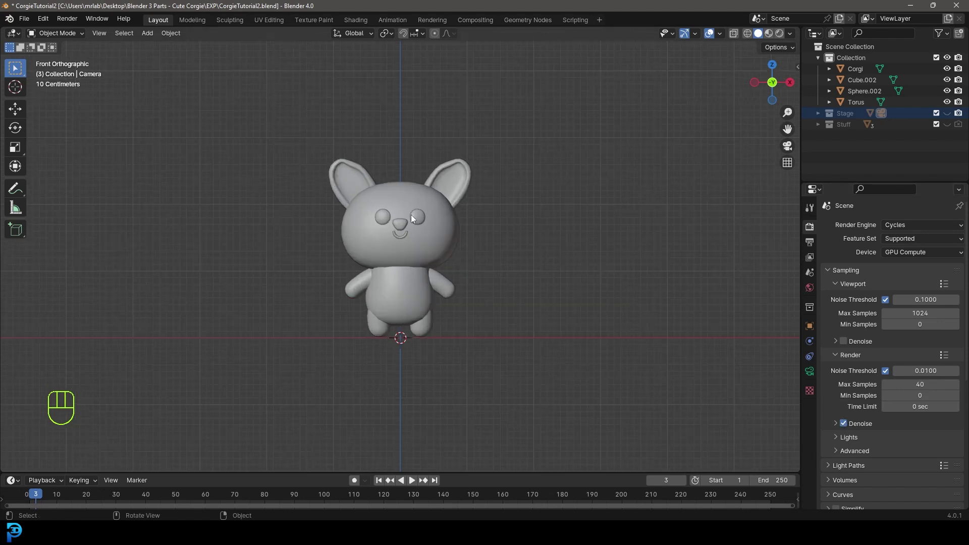
key("ctrl+s")
key("ctrl+s")
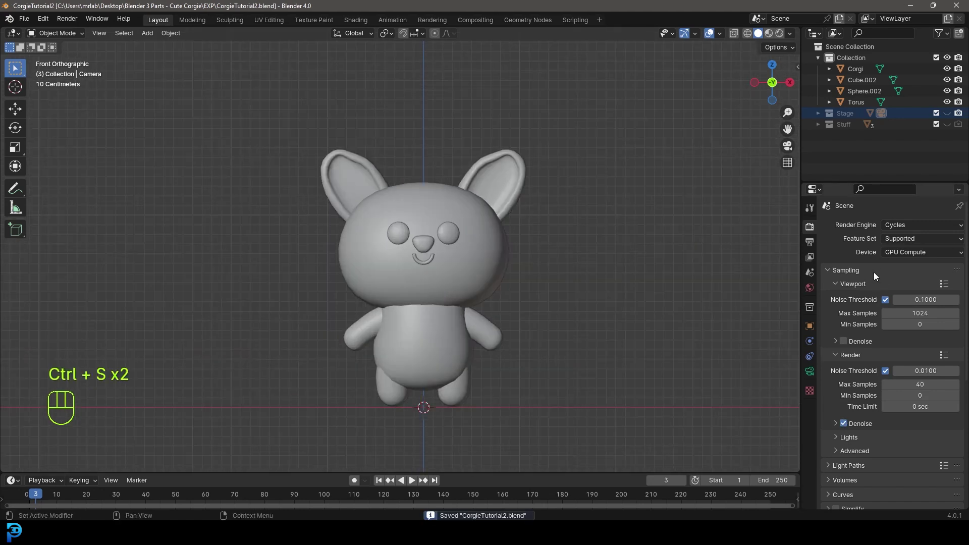
Add an area light beside the corgi on the +X side, rotate it to face the body, and scale it up
scroll(558, 260, "down", 2)
key("shift+a")
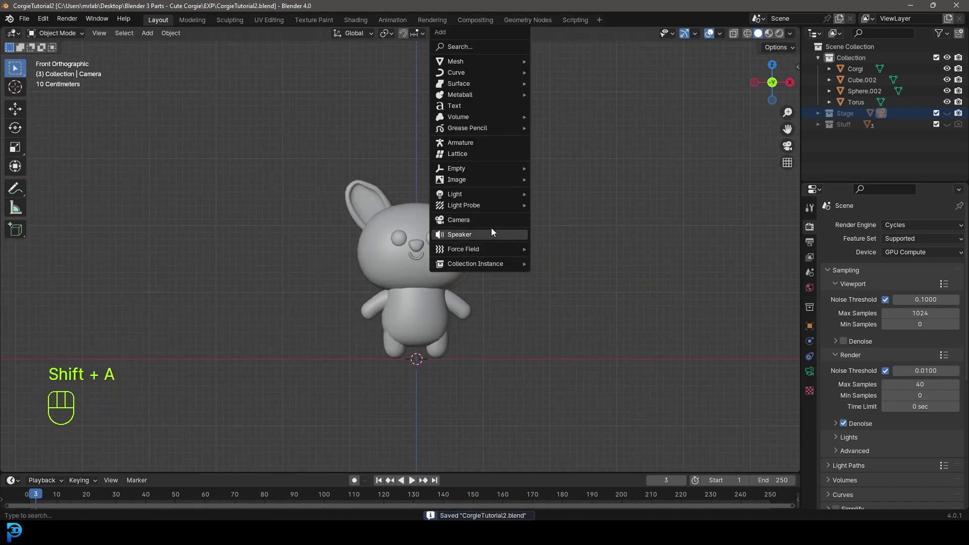
mouse_move(468, 194)
left_click(574, 232)
scroll(562, 232, "down", 3)
key("g")
left_click(567, 313)
key("r")
left_click(533, 296)
key("s")
left_click(625, 349)
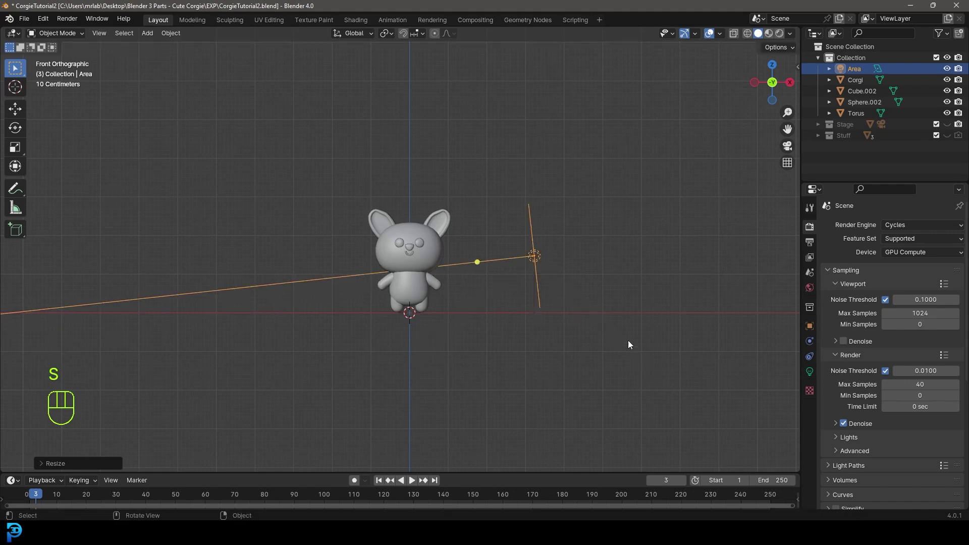
Set the area light's power to 120 W
left_click(810, 372)
left_click(911, 299)
type("120")
key("Return")
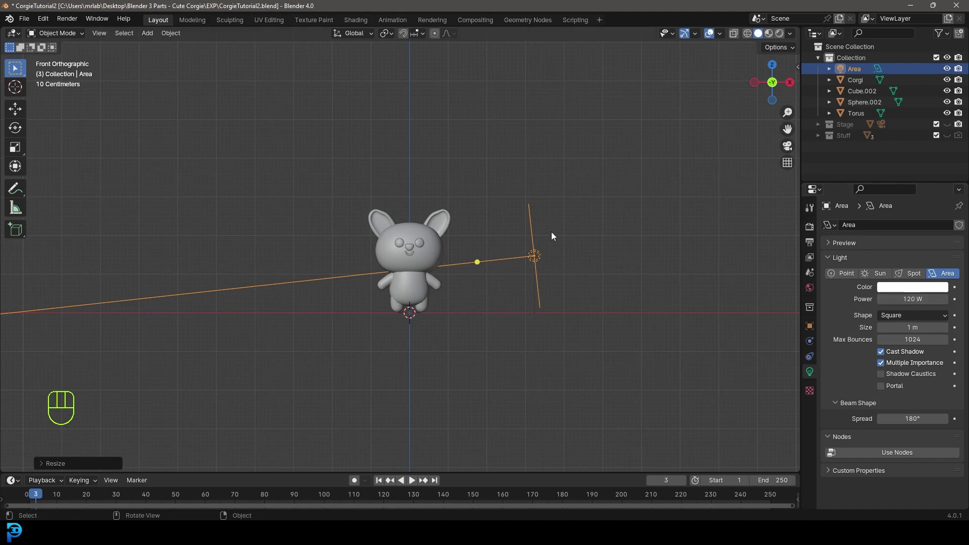
Unhide the Stage collection and move the area light into it
left_click(947, 124)
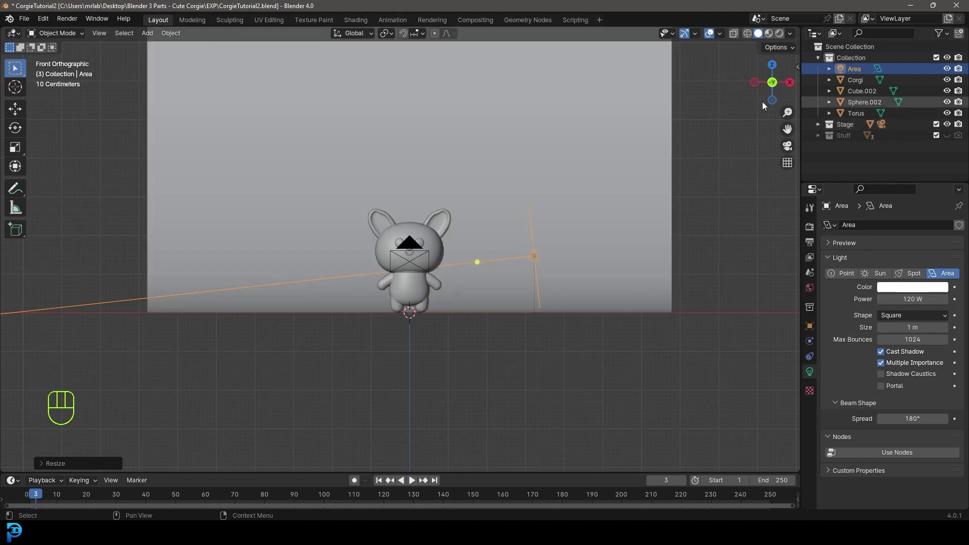
middle_click_drag(486, 166, 500, 284)
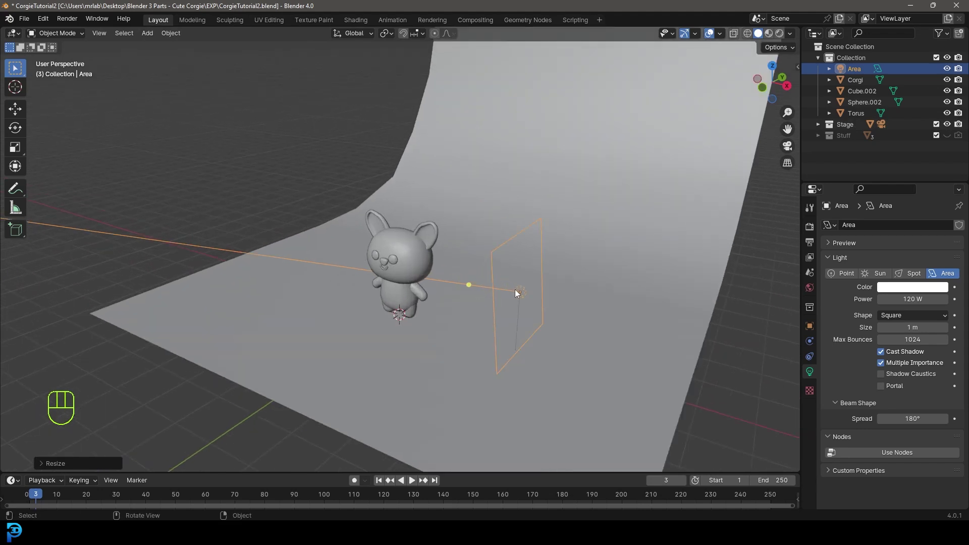
key("m")
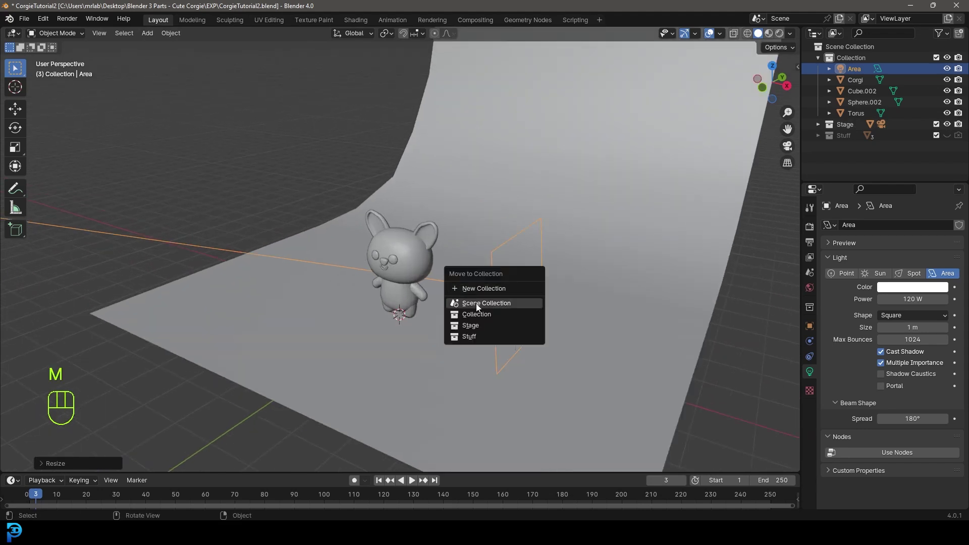
left_click(479, 325)
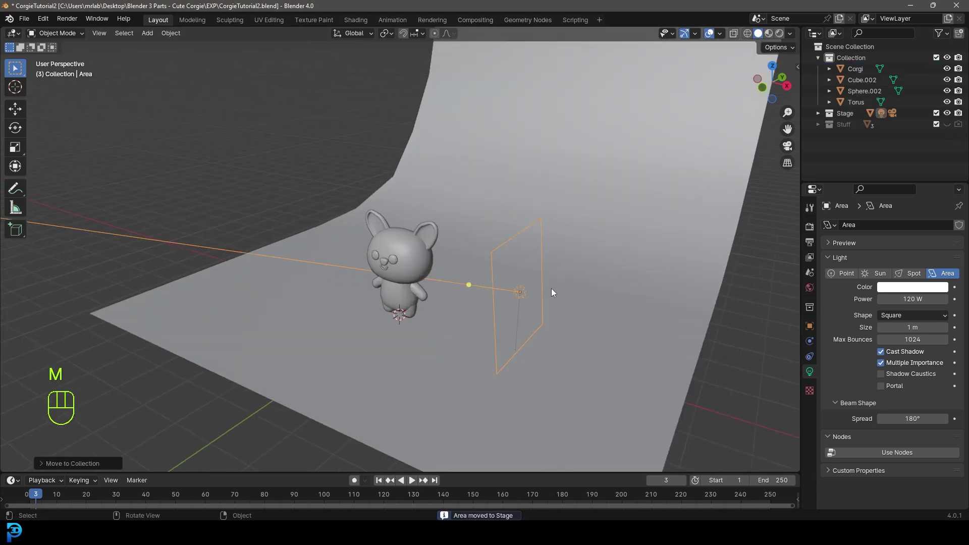
Switch to rendered shading and shift the area light slightly farther out from the corgi in the top view
key("KP_0")
key("z")
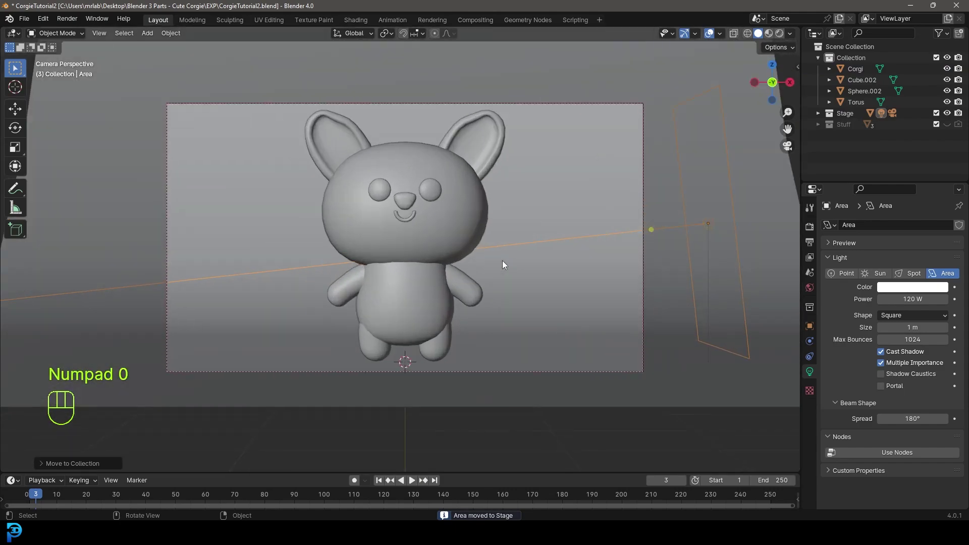
left_click(492, 197)
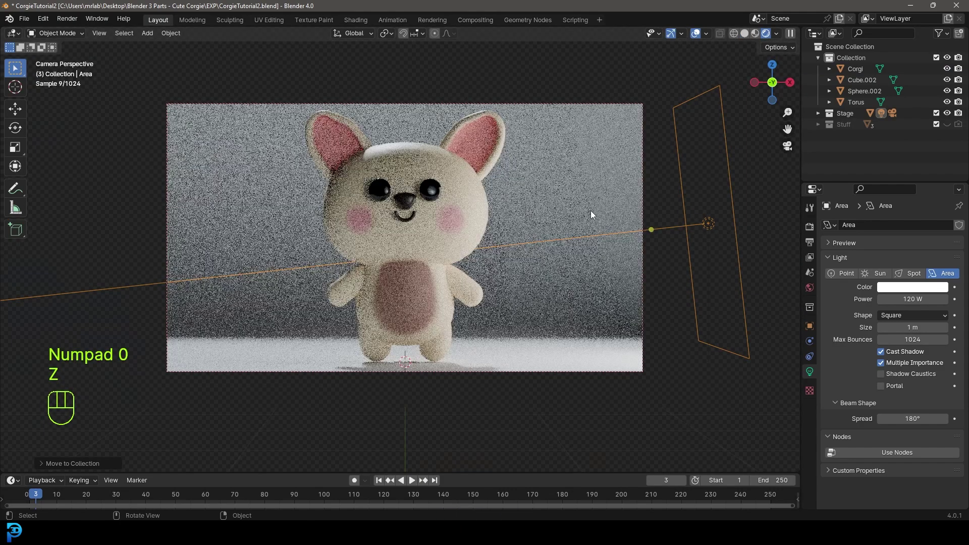
key("KP_7")
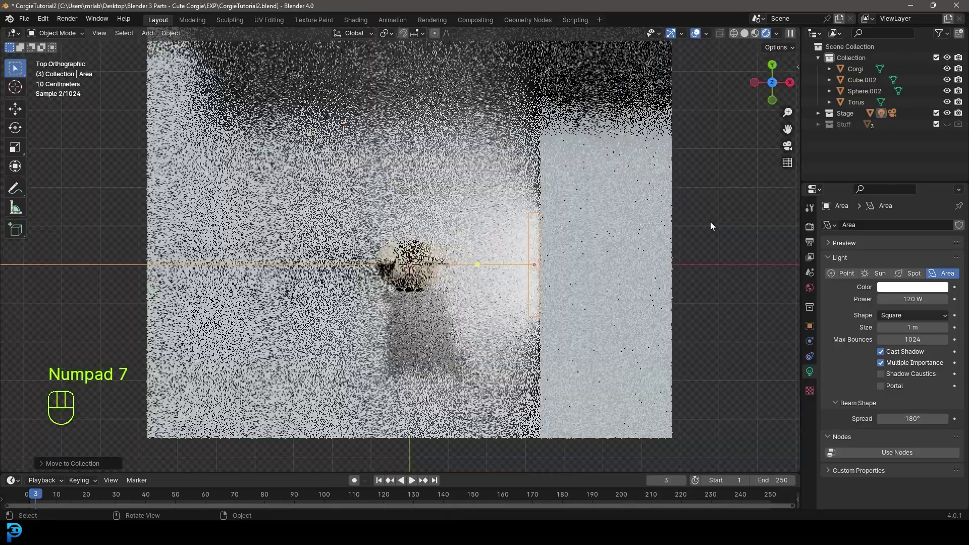
key("g")
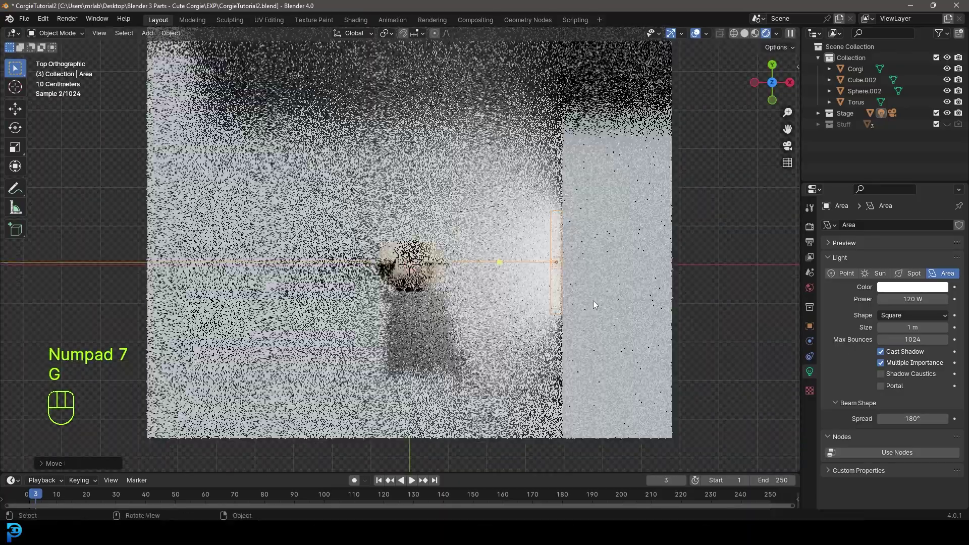
left_click(591, 291)
Duplicate the area light to the corgi's opposite side, slightly behind it, and rotate the copy to face the corgi diagonally
key("shift+d")
left_click(265, 237)
key("r")
left_click(217, 453)
key("g")
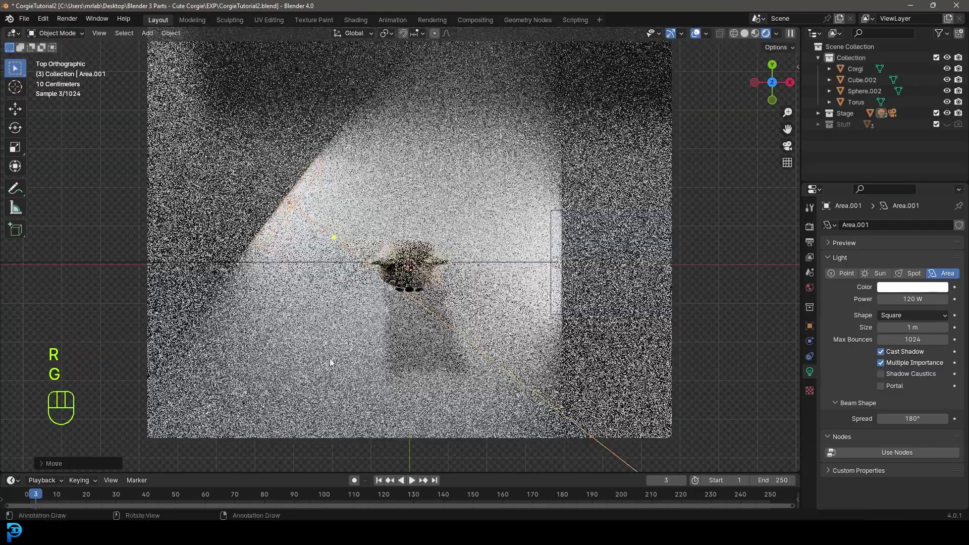
left_click(298, 237)
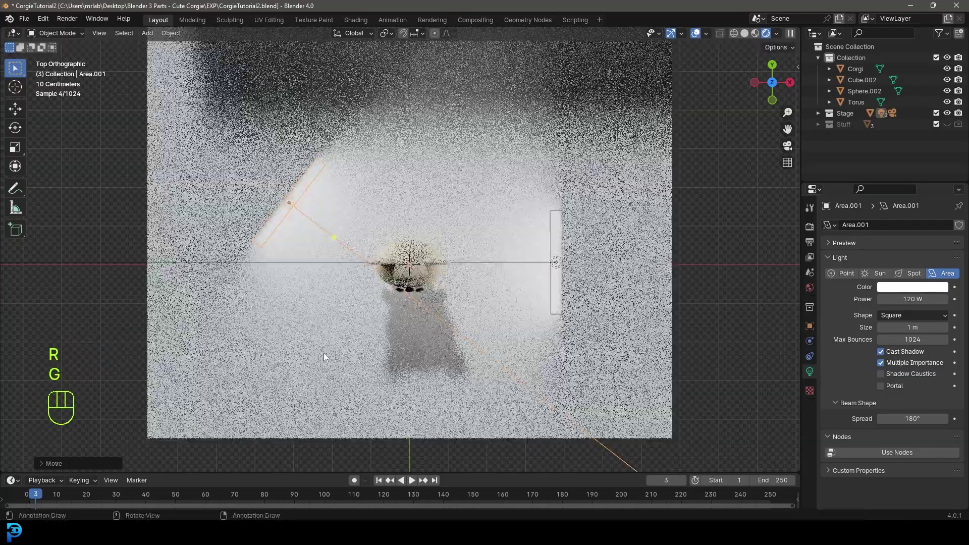
Duplicate the angled area light to the corgi's front on the same side, rotate the copy towards it, and look through the camera
key("shift+d")
key("r")
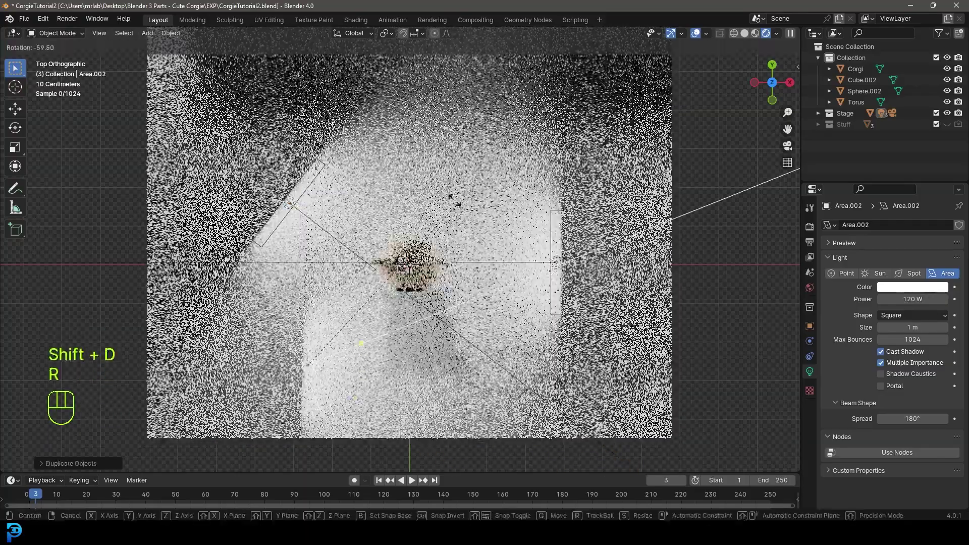
left_click(431, 189)
key("KP_0")
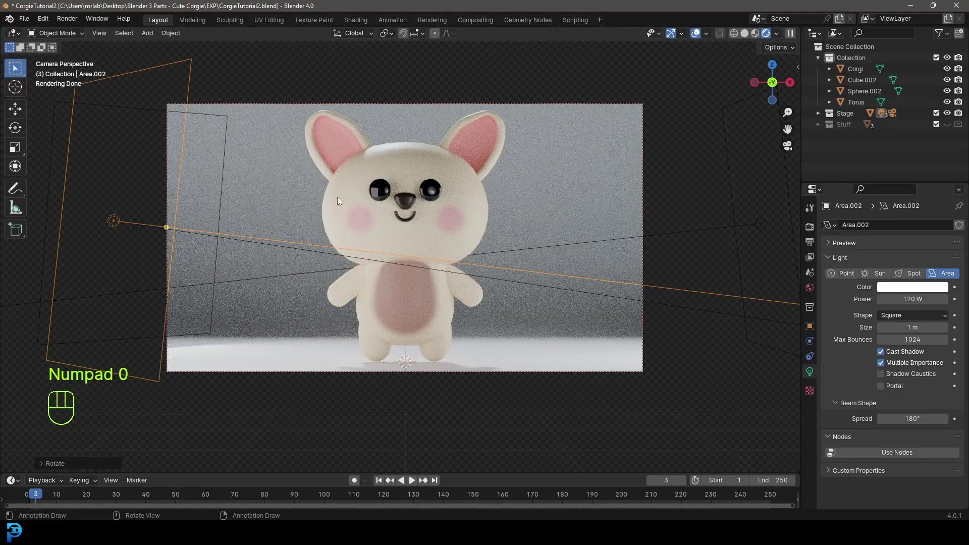
scroll(377, 244, "down", 2)
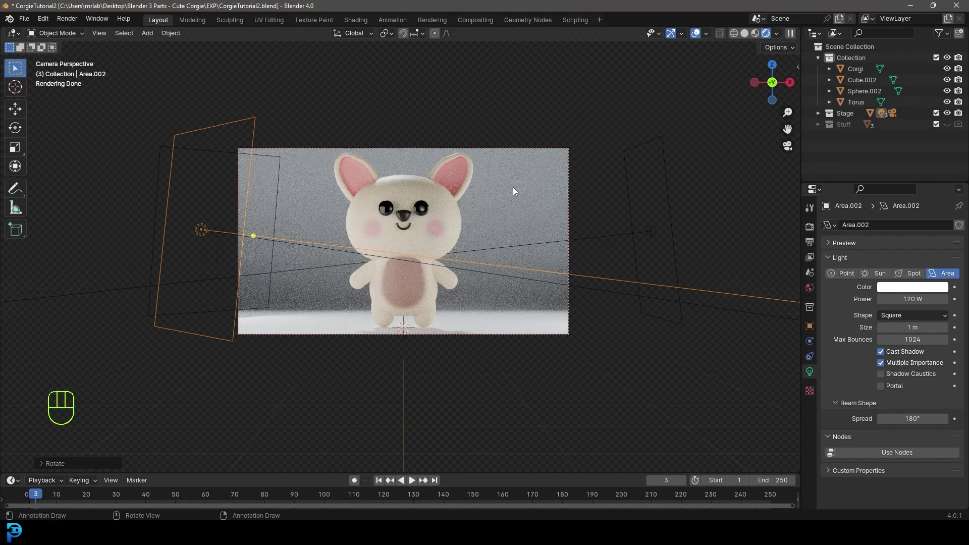
Add a new material to the curved backdrop and name it floor
left_click(516, 190)
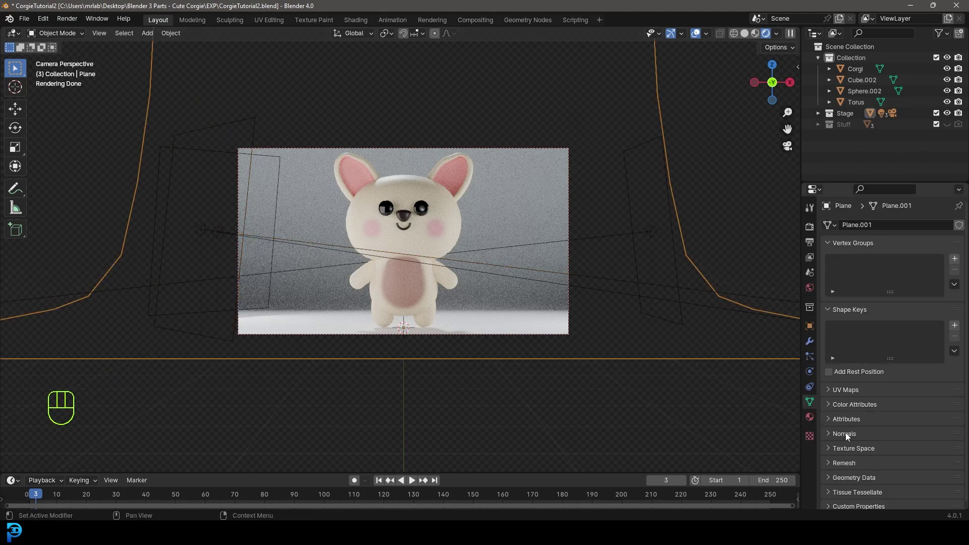
left_click(809, 417)
left_click(878, 274)
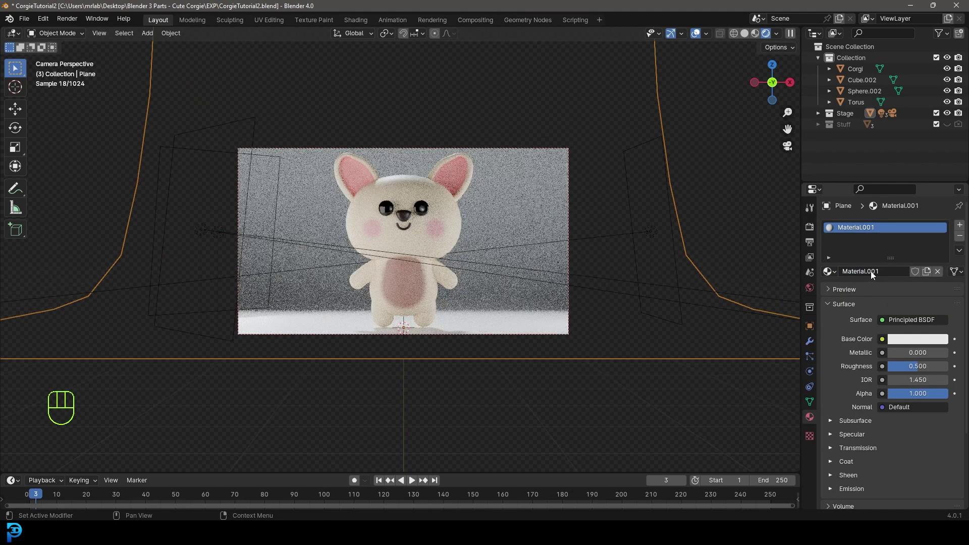
left_click(870, 271)
type("floor")
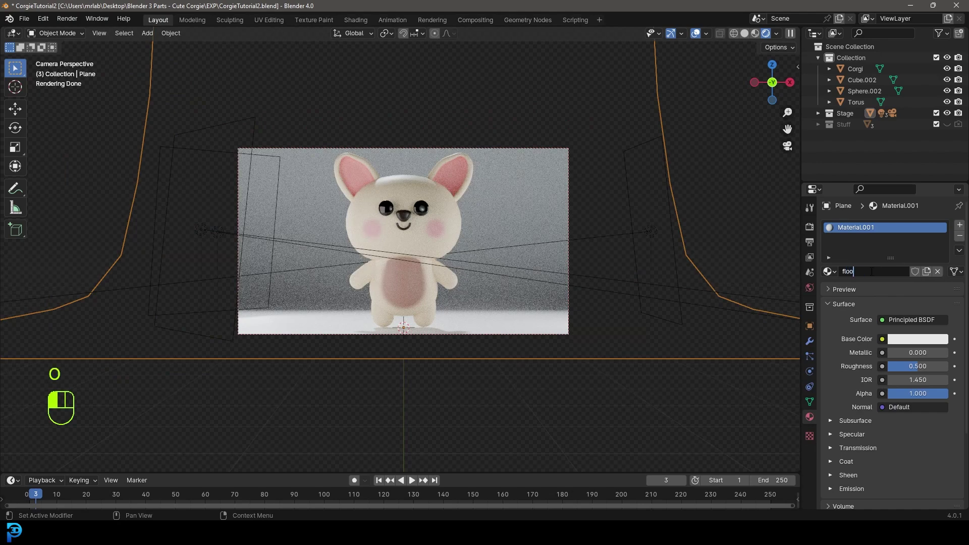
key("Return")
Set the floor material's base color to light blue with hue 0.610 and saturation 0.690, and its specular IOR level to 0
left_click(901, 339)
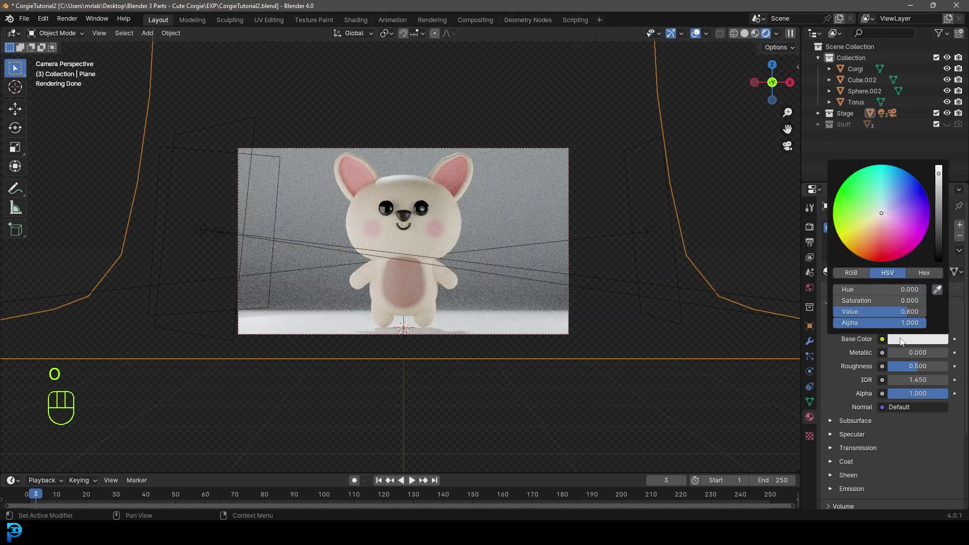
left_click(893, 198)
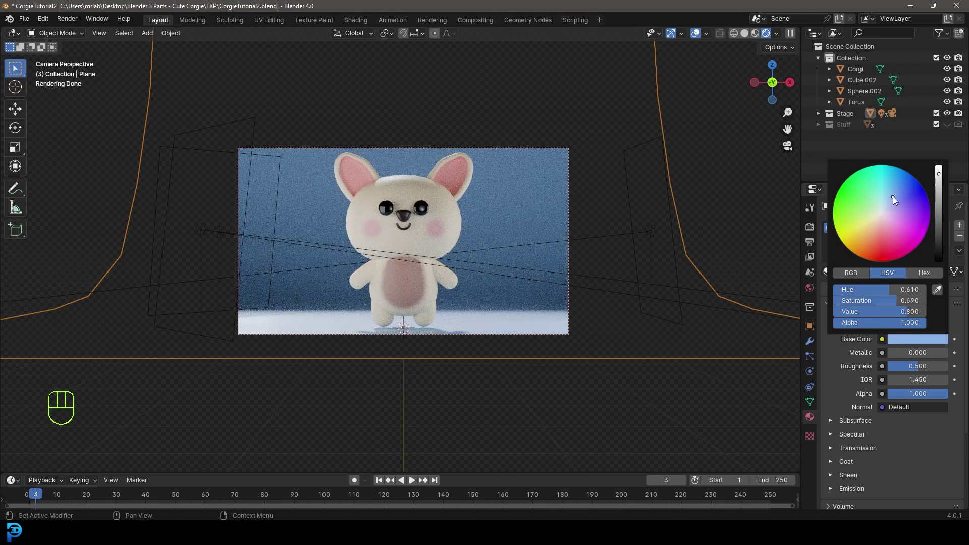
left_click(843, 434)
left_click_drag(926, 465, 889, 465)
scroll(889, 465, "down", 4)
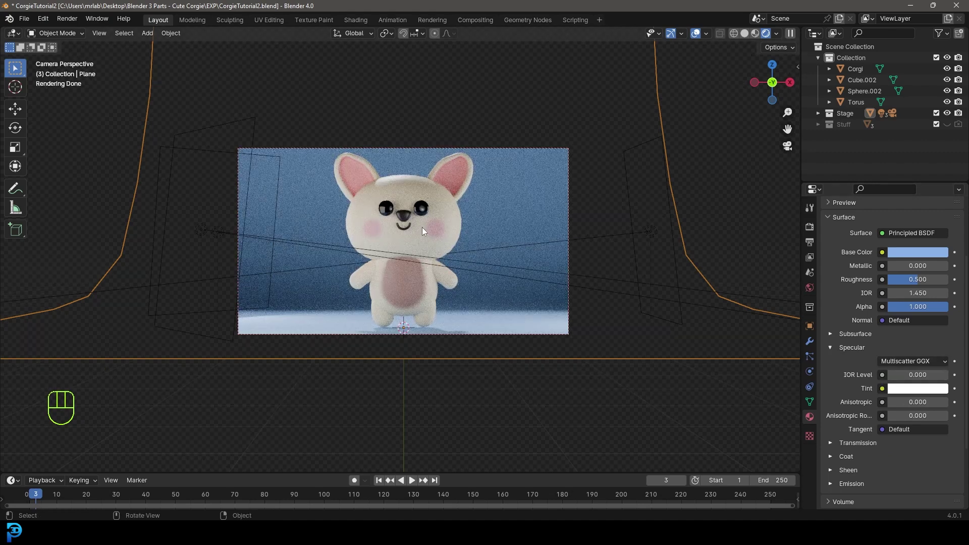
Raise the area lights on both sides of the corgi in the camera view
left_click(303, 268)
key("ctrl+s")
key("g")
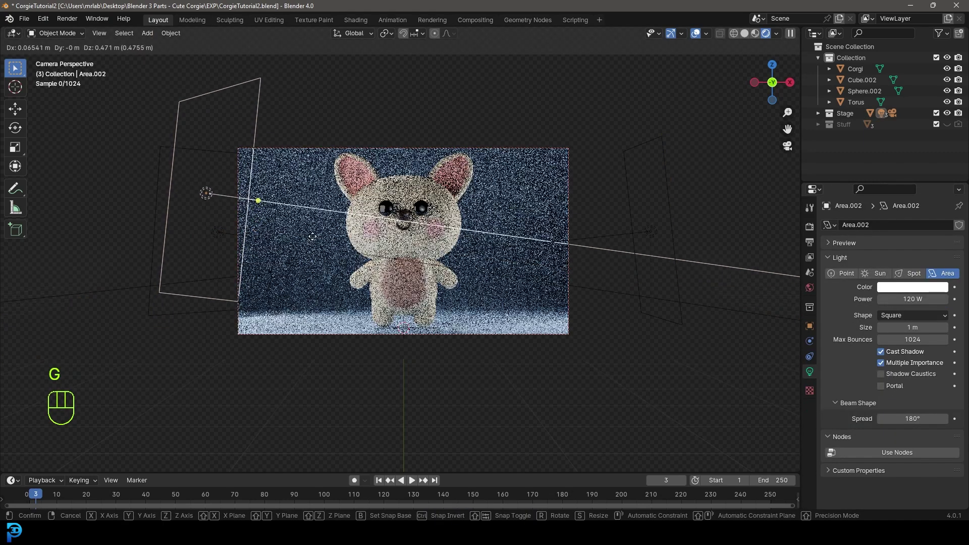
left_click(312, 236)
left_click(213, 150)
key("g")
left_click(268, 195)
left_click(428, 208)
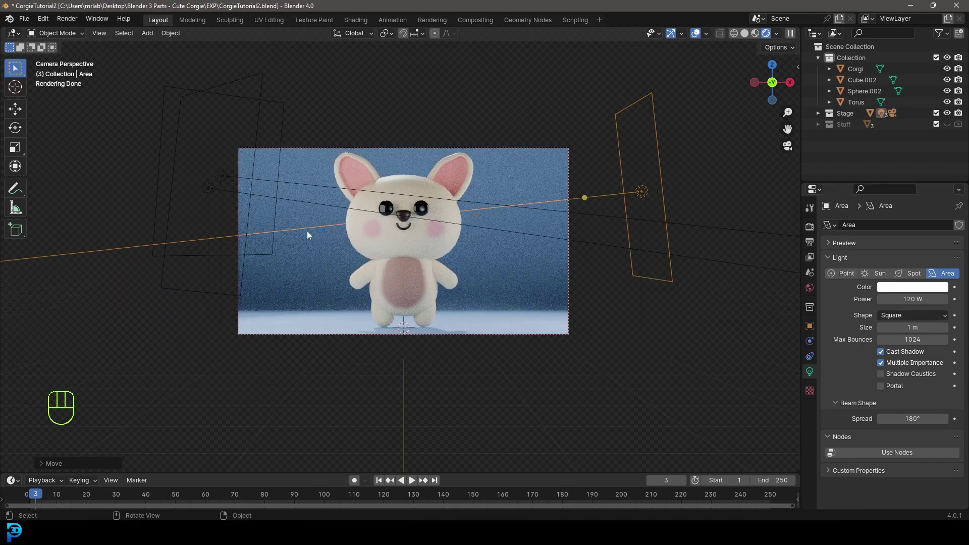
Set the power of the area light behind the corgi to 80 W and save the file
left_click(242, 102)
key("ctrl+s")
key("ctrl+s")
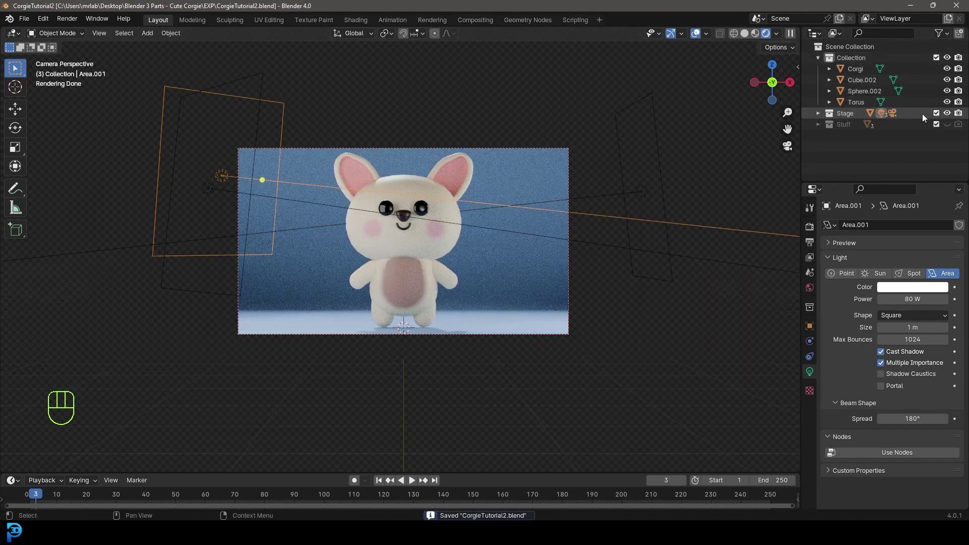
Hide the Stage collection, leave the camera view and switch to solid shading
left_click(947, 113)
middle_click_drag(486, 235, 437, 239)
scroll(434, 237, "up", 2)
key("z")
left_click(513, 236)
scroll(437, 239, "up", 2)
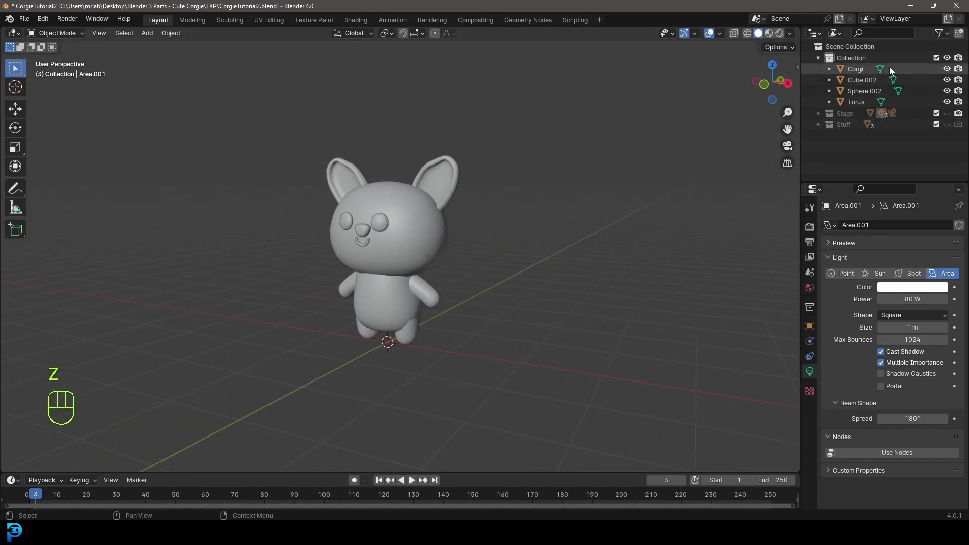
Rename the main collection as Corgi and collapse it
double_click(852, 57)
type("Corgi")
key("Return")
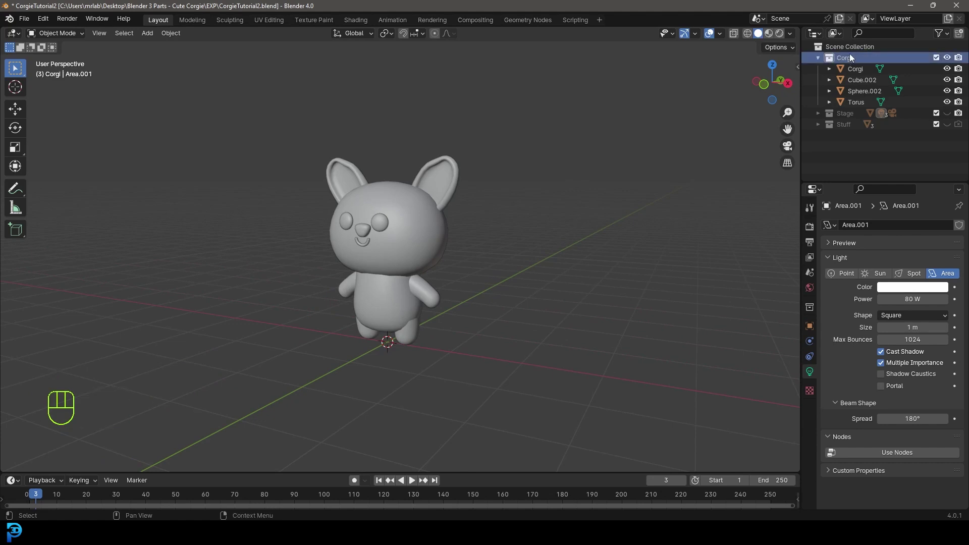
left_click(818, 57)
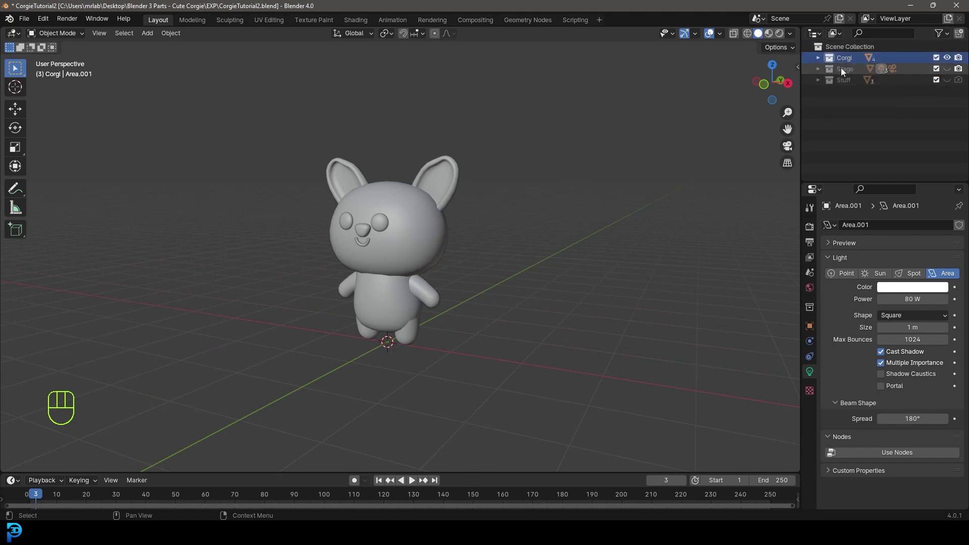
left_click(947, 68)
left_click(947, 69)
left_click(846, 79)
left_click(846, 80)
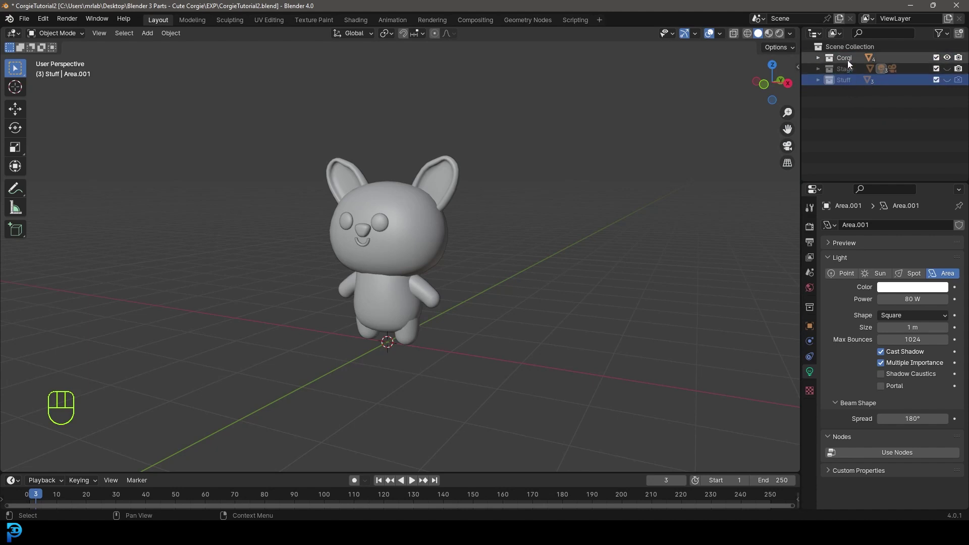
left_click(847, 57)
left_click(846, 70)
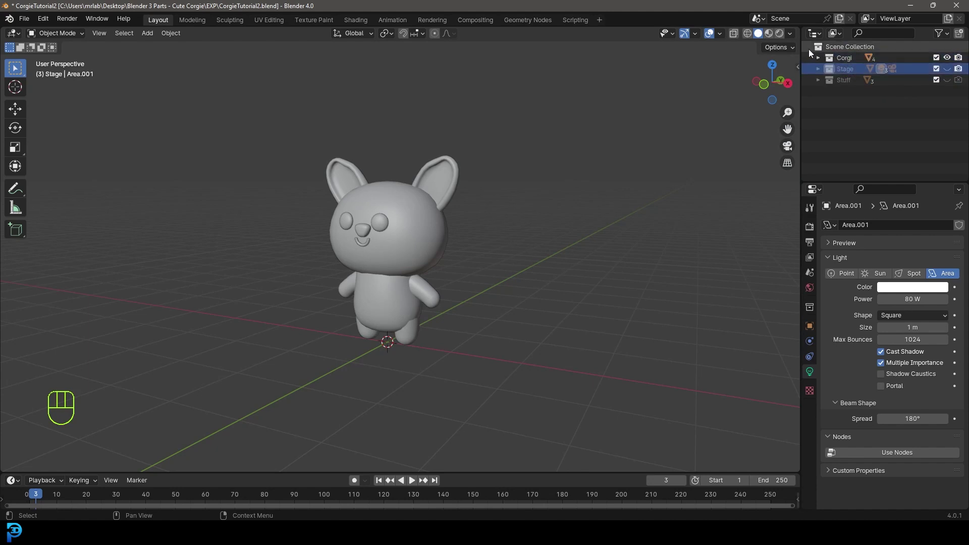
Expand the Corgi collection and rename the corgi's eye object as eyes
left_click(819, 58)
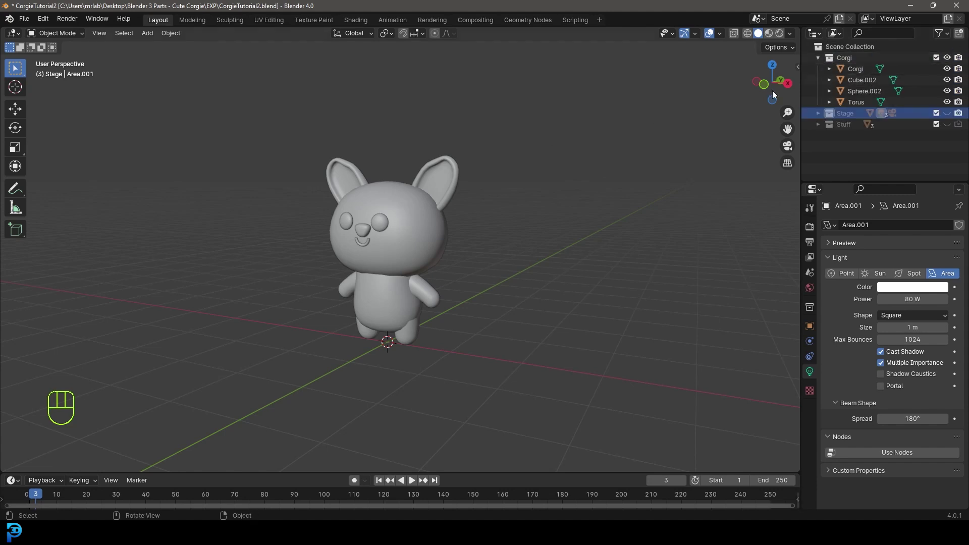
left_click(395, 220)
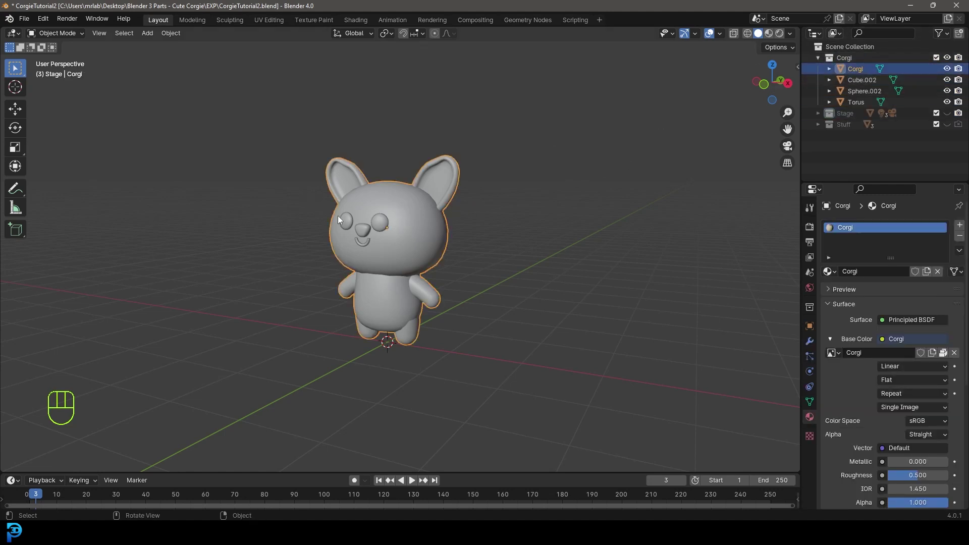
left_click(380, 220)
double_click(858, 92)
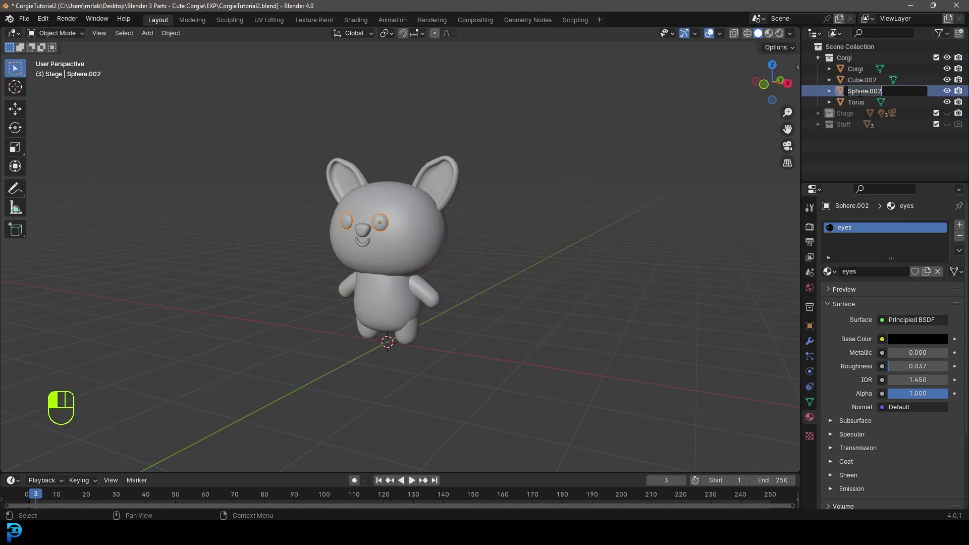
type("eyes")
key("Return")
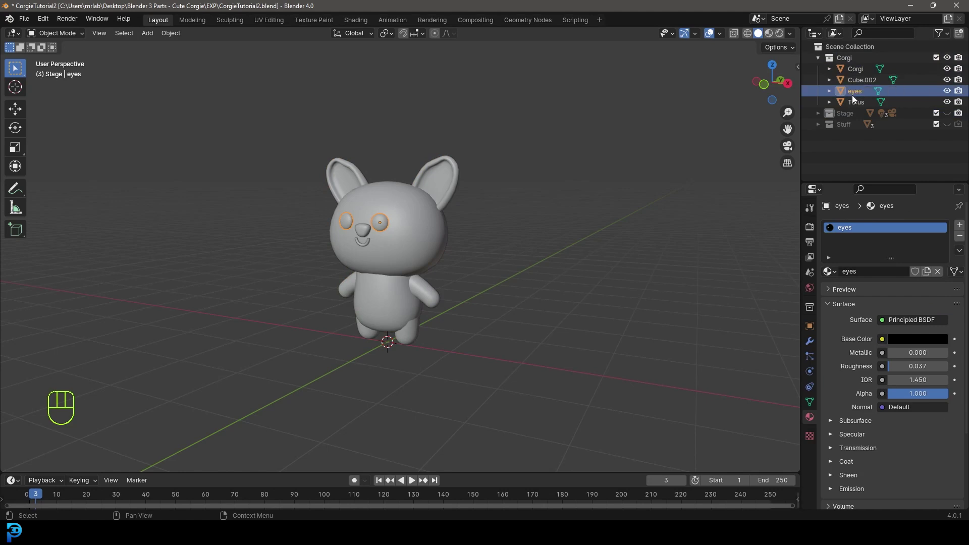
Rename the corgi's nose object as Nose
left_click(364, 232)
double_click(860, 79)
type("Nose")
key("Return")
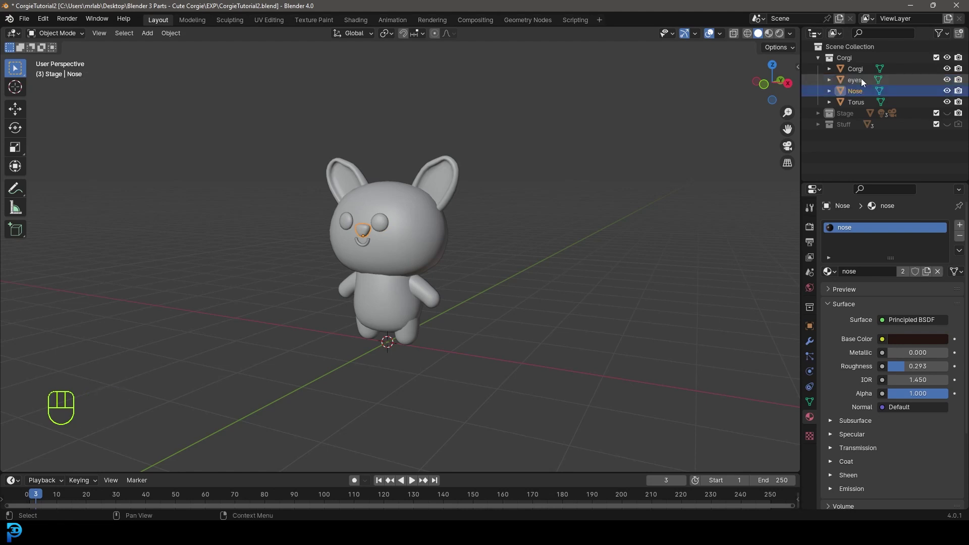
Rename the corgi's mouth object as Mouth and collapse the Corgi collection
left_click(368, 244)
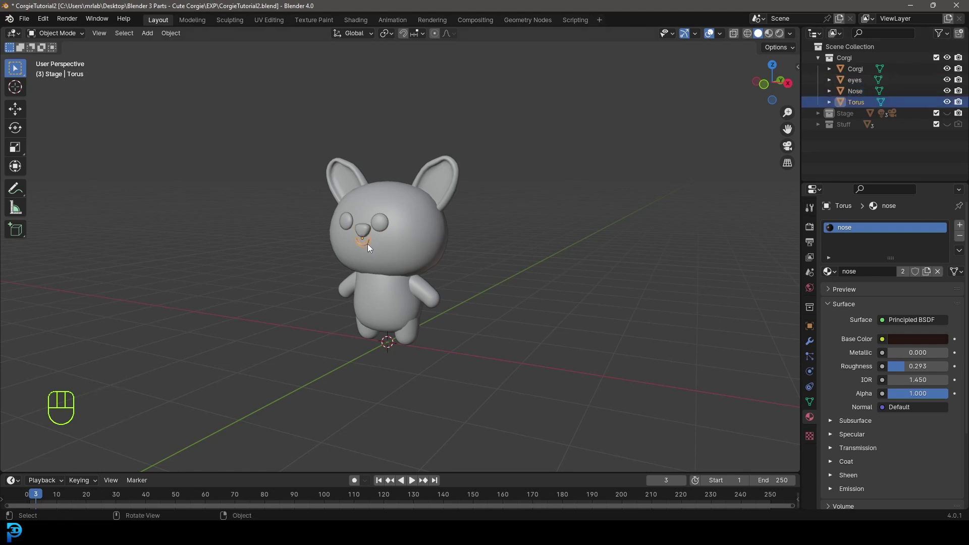
double_click(856, 102)
type("Mouth")
key("Return")
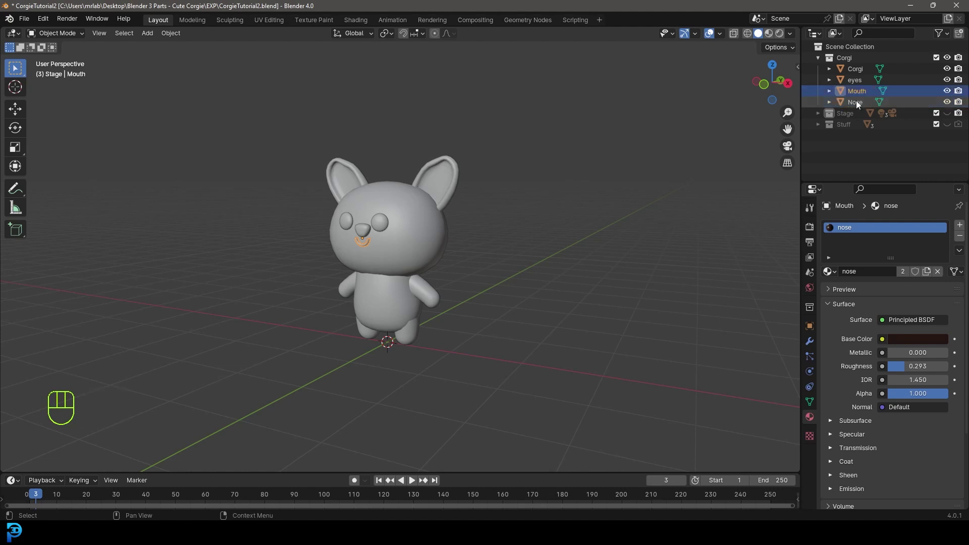
left_click(817, 58)
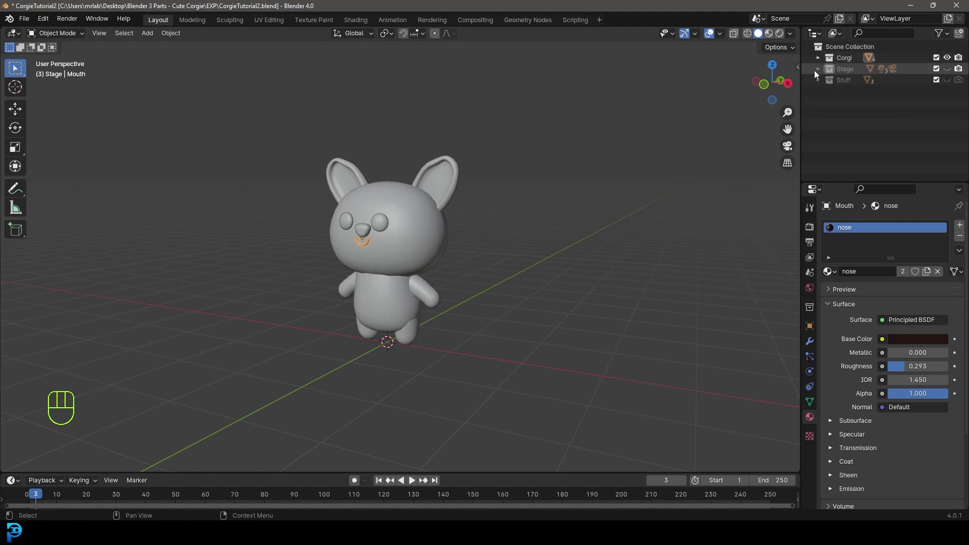
Check the Stage collection's contents, deselect everything, and save the file with the corgi shown through the camera
left_click(817, 68)
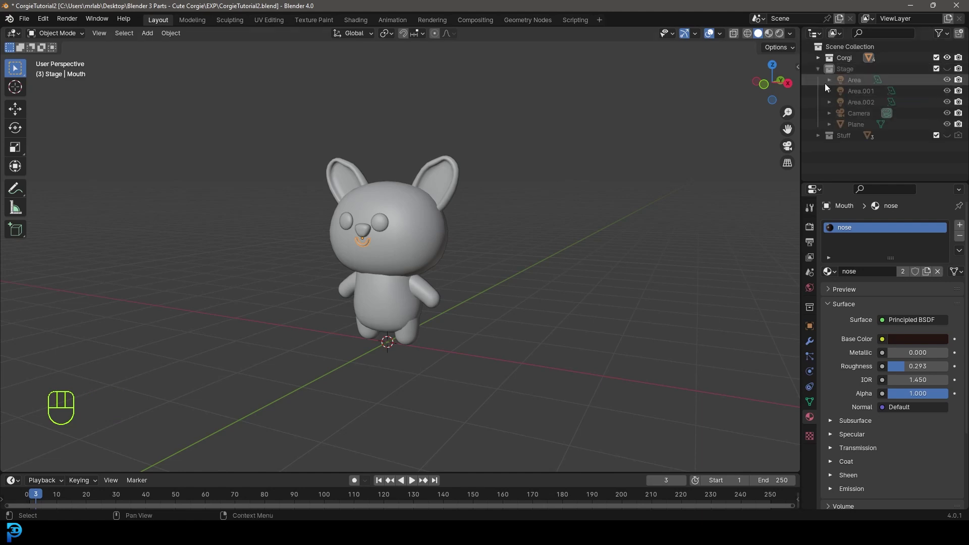
left_click(819, 69)
key("ctrl+s")
key("ctrl+s")
key("alt+a")
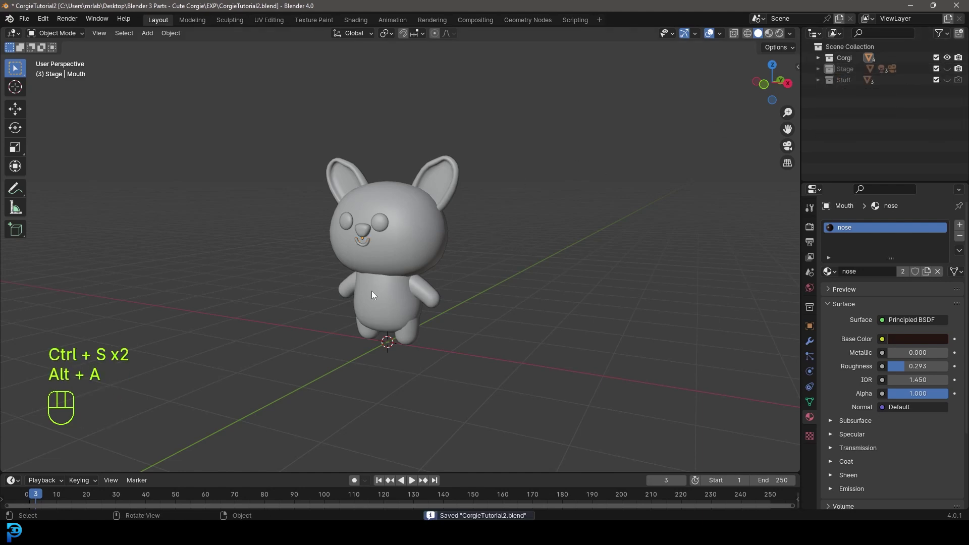
key("KP_0")
scroll(403, 250, "up", 4)
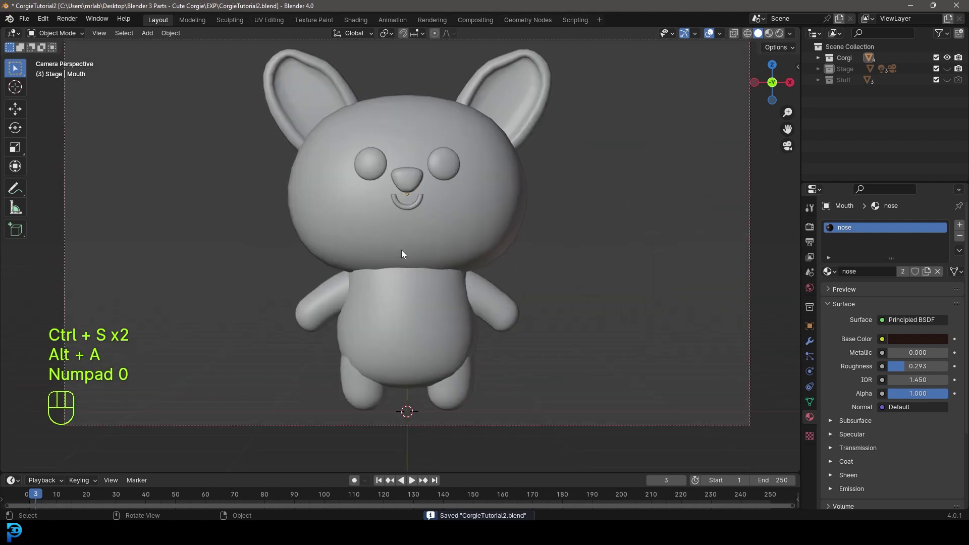
middle_click_drag(401, 249, 435, 217, "shift")
key("ctrl+s")
key("ctrl+s")
Select the corgi's body in the camera view
left_click(371, 198)
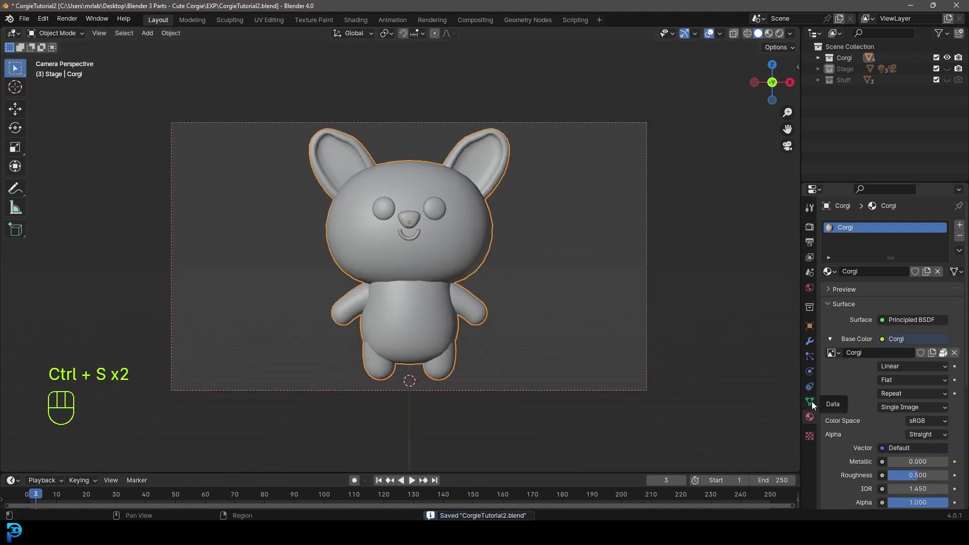
scroll(581, 232, "up", 2)
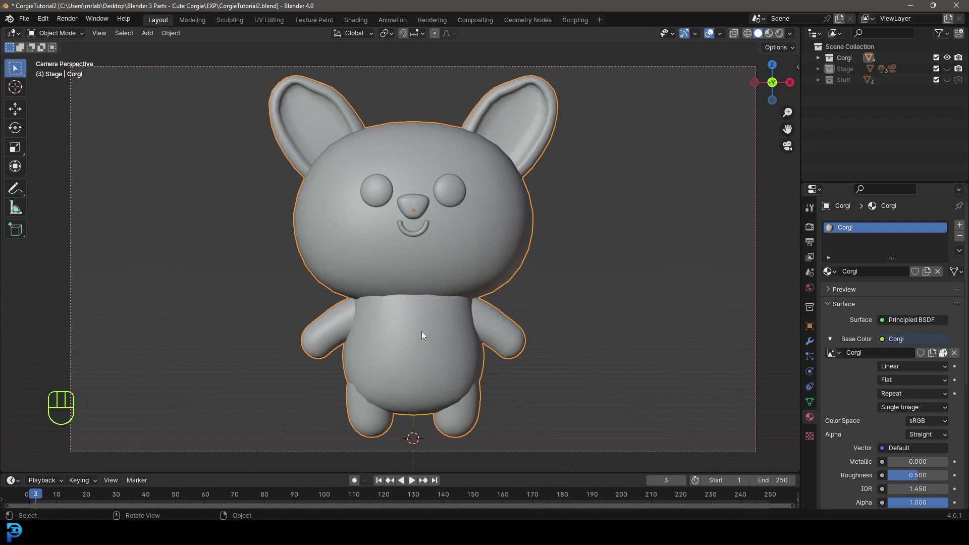
scroll(506, 295, "up", 2)
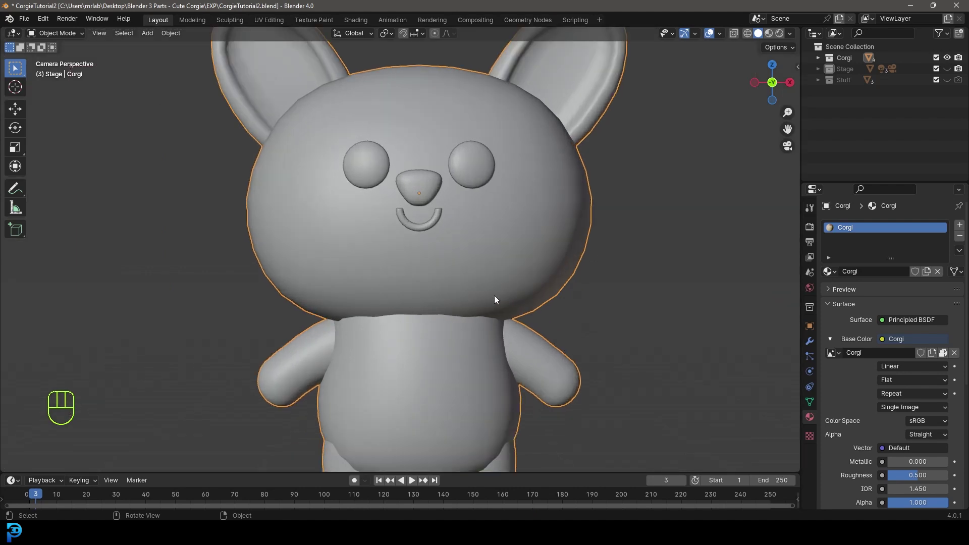
scroll(574, 334, "down", 3)
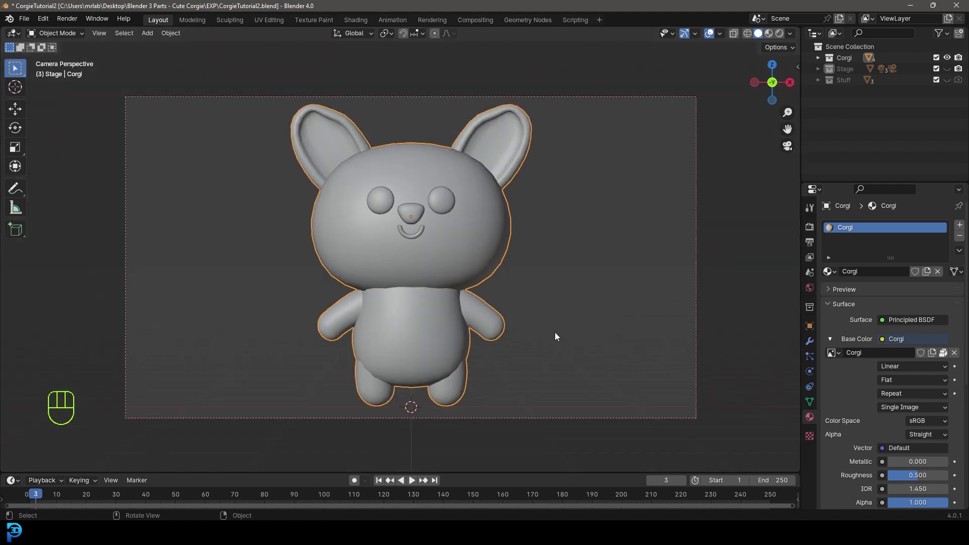
scroll(438, 181, "up", 2)
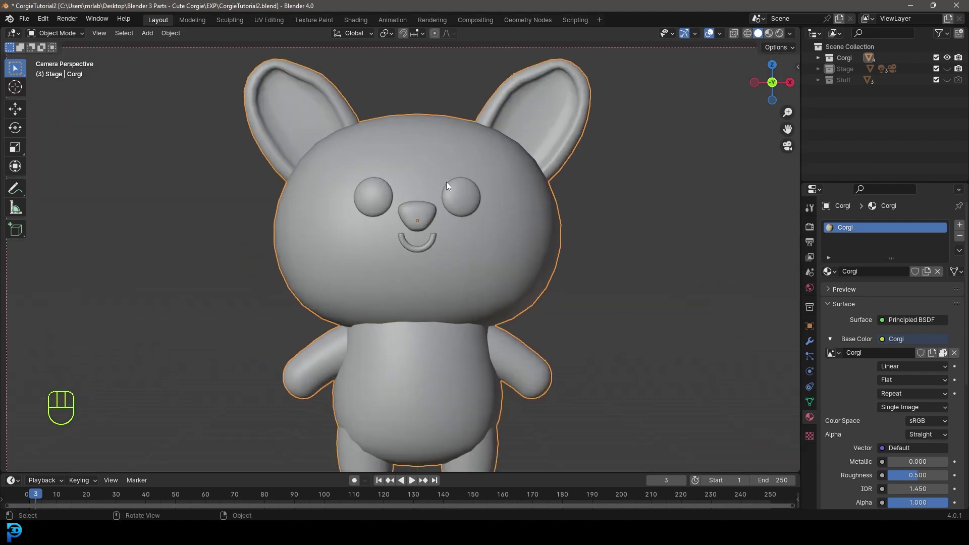
scroll(451, 236, "down", 2)
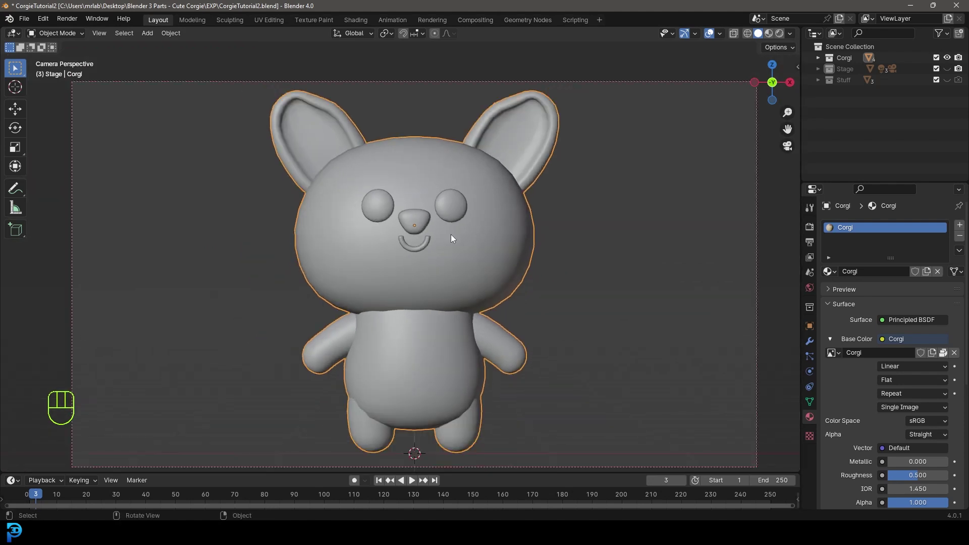